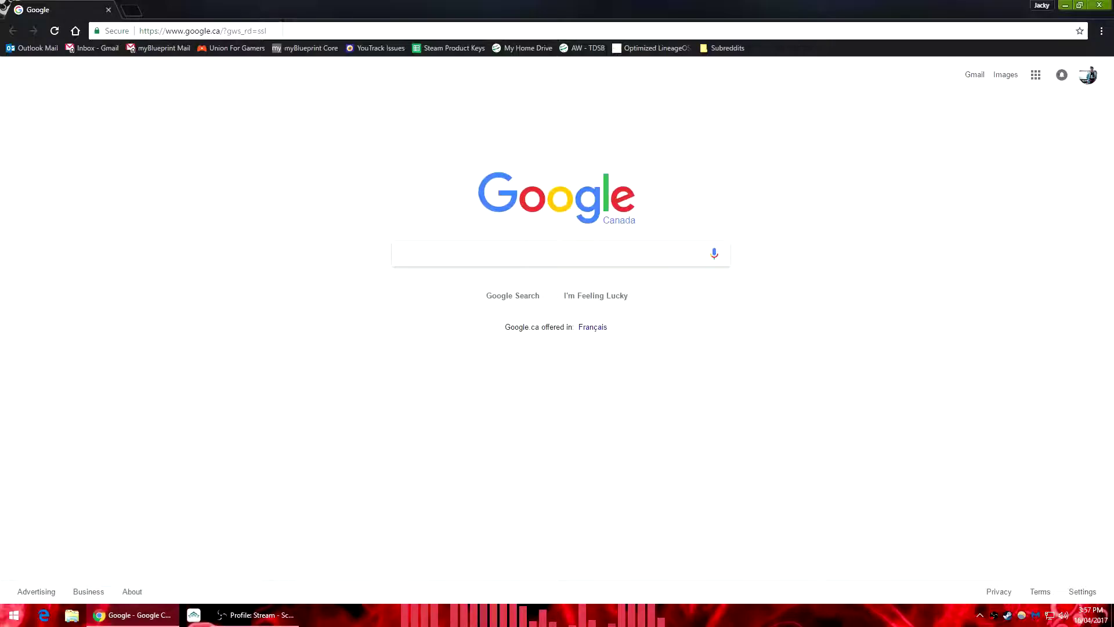
- Search Google for betterdiscord and open the official betterdiscord.net site
click(288, 35)
text(betterdocs.net/themes.html)
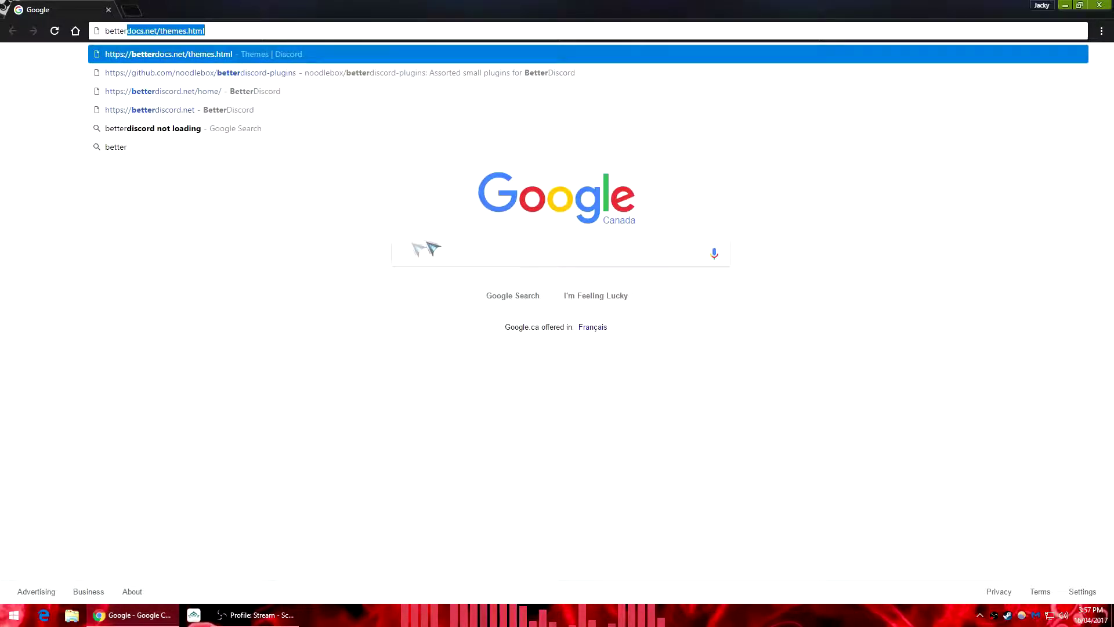
click(428, 251)
text(betterd)
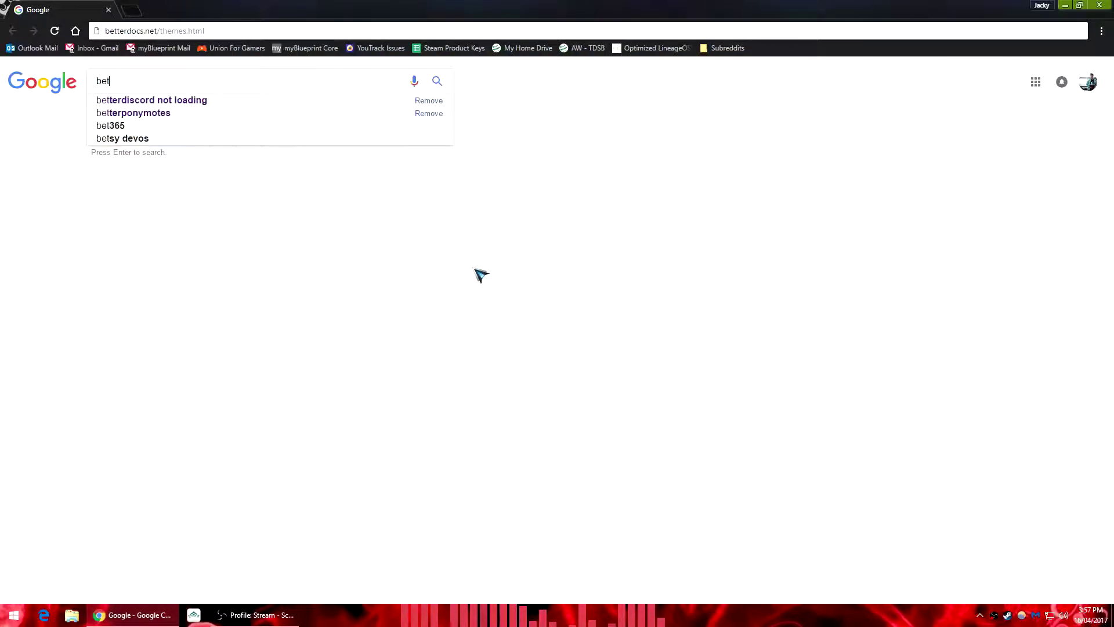
text(iscord)
key(Return)
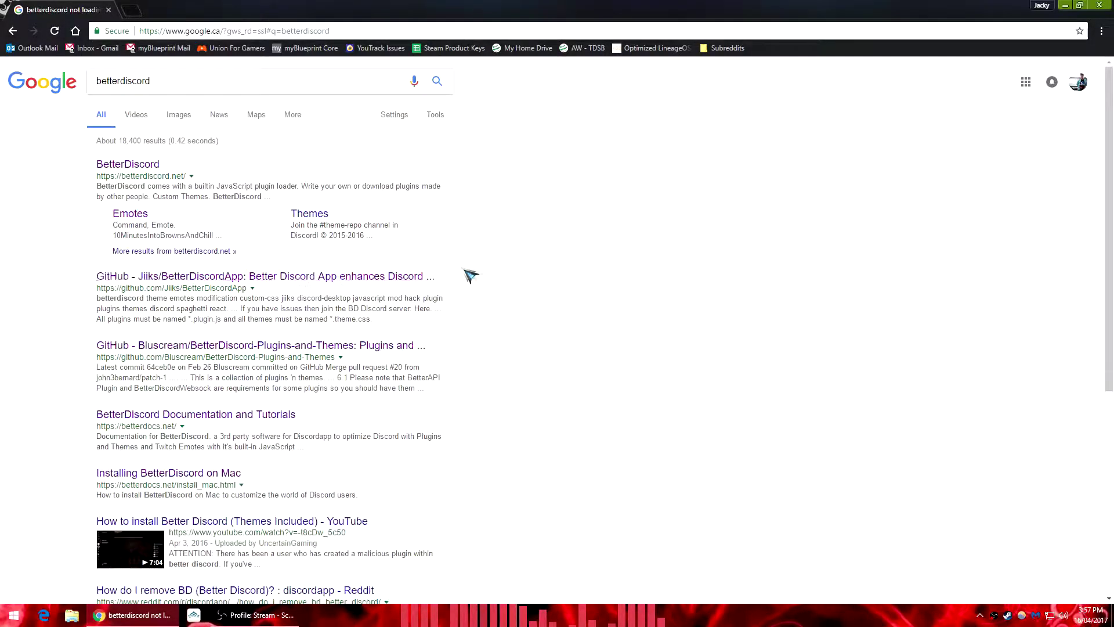
click(134, 165)
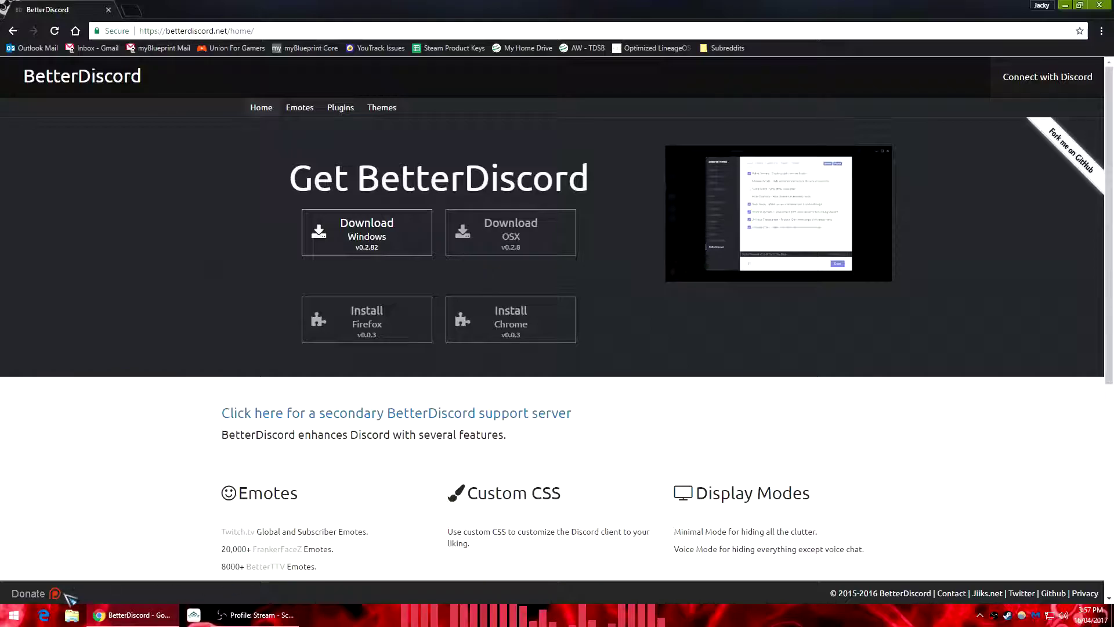
click(13, 615)
text(discord)
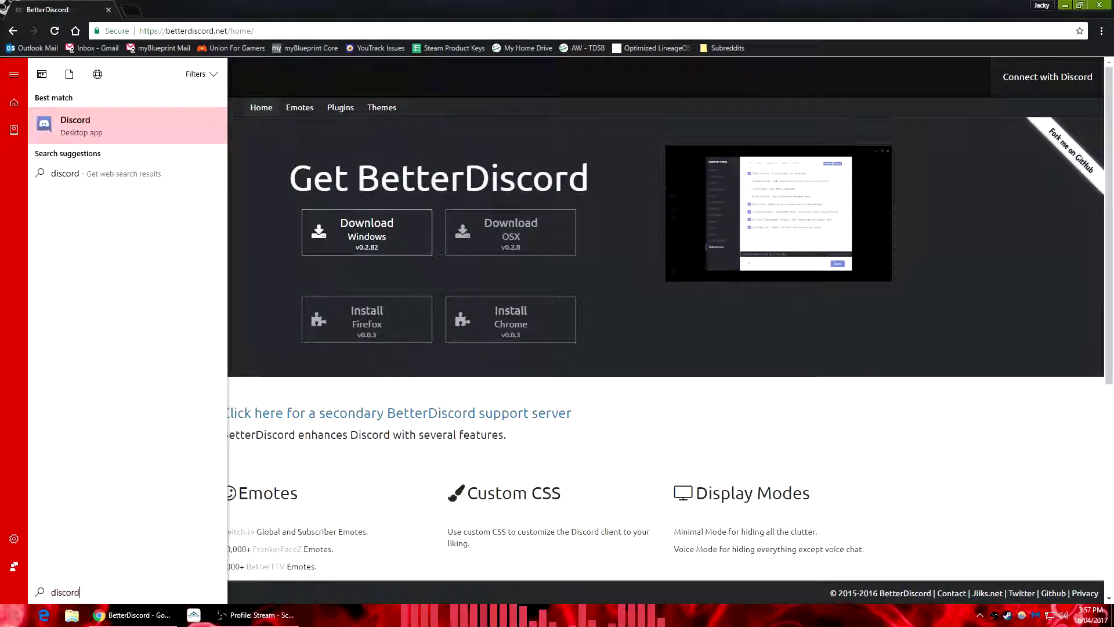
click(689, 304)
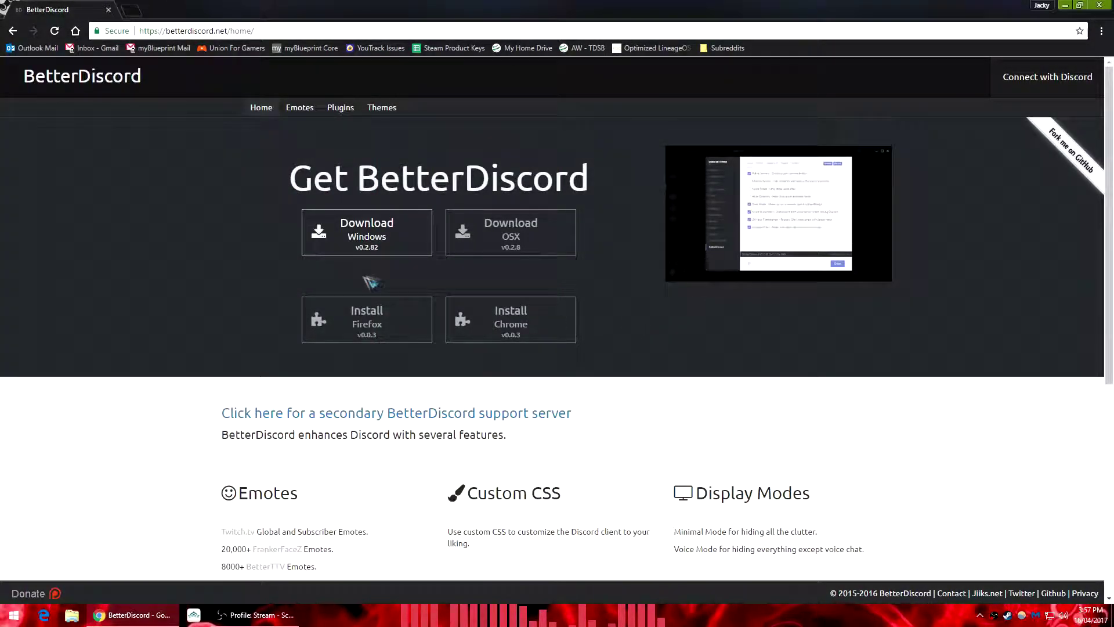
- Save the Windows installer BD0.2.82Windows.zip to the Downloads folder
click(374, 244)
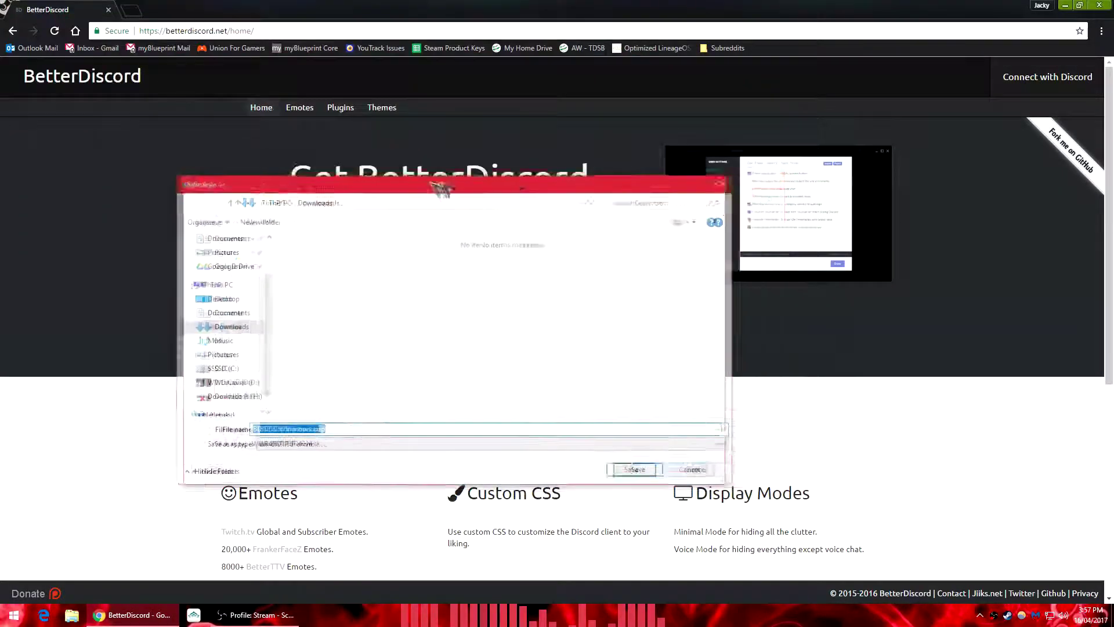
drag(257, 11, 450, 113)
click(642, 397)
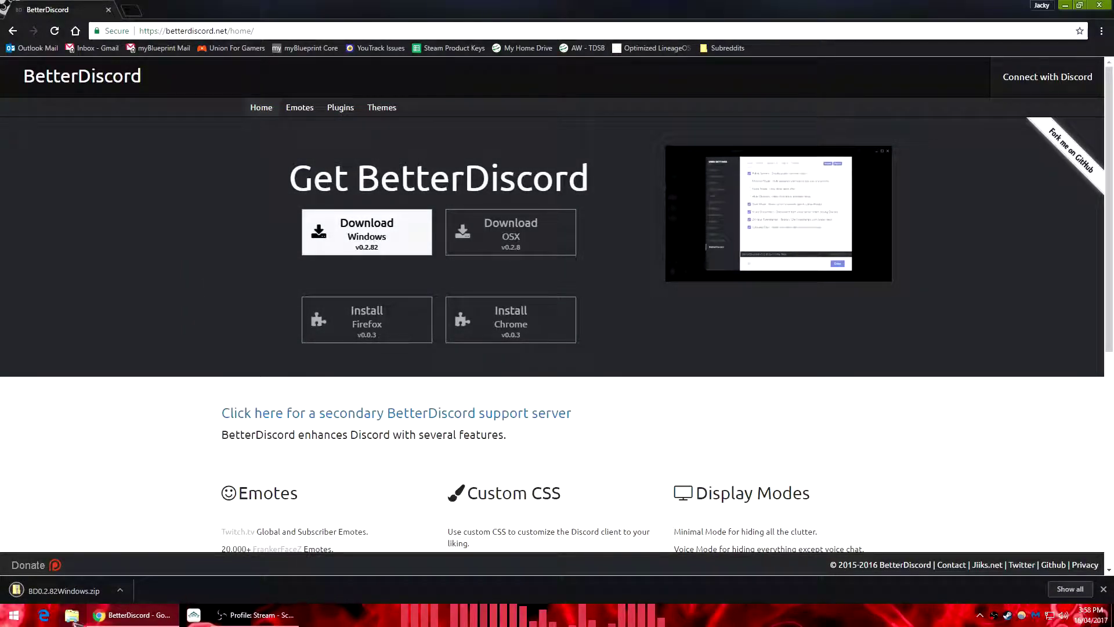
right_click(51, 208)
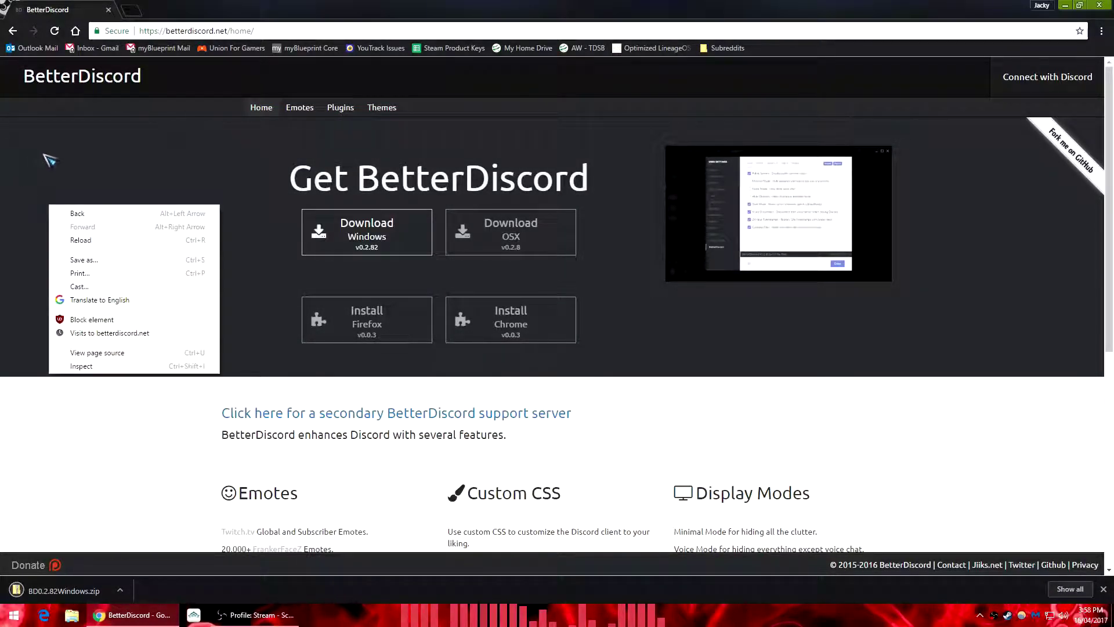
click(57, 159)
scroll(484, 409, down, 2)
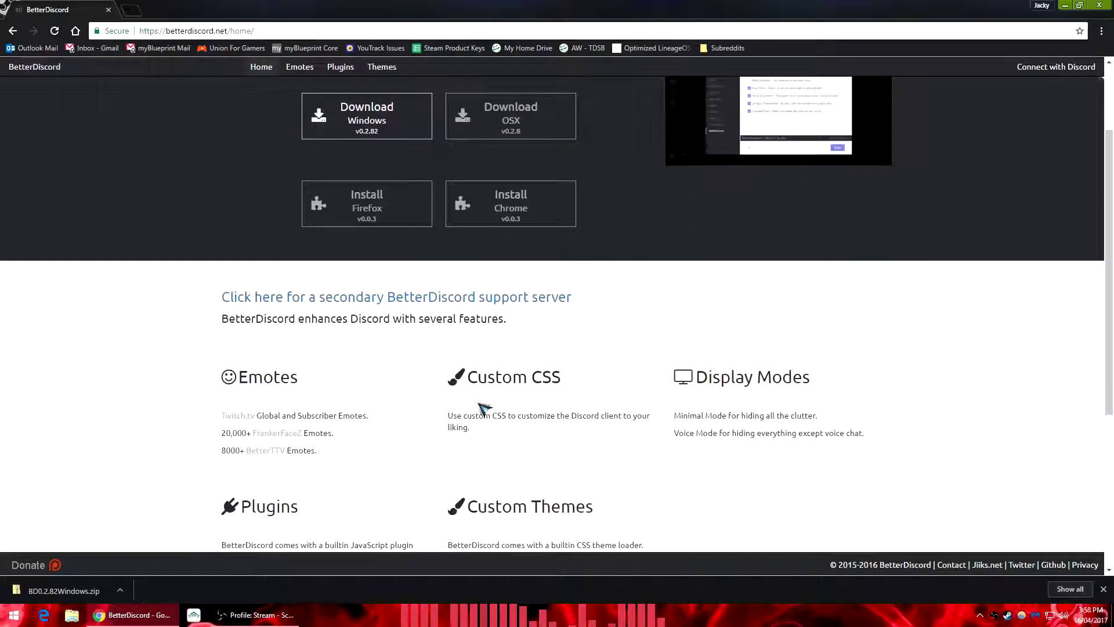
scroll(296, 347, up, 2)
- Extract BD0.2.82Windows.zip with Extract Here in the Downloads folder
click(72, 616)
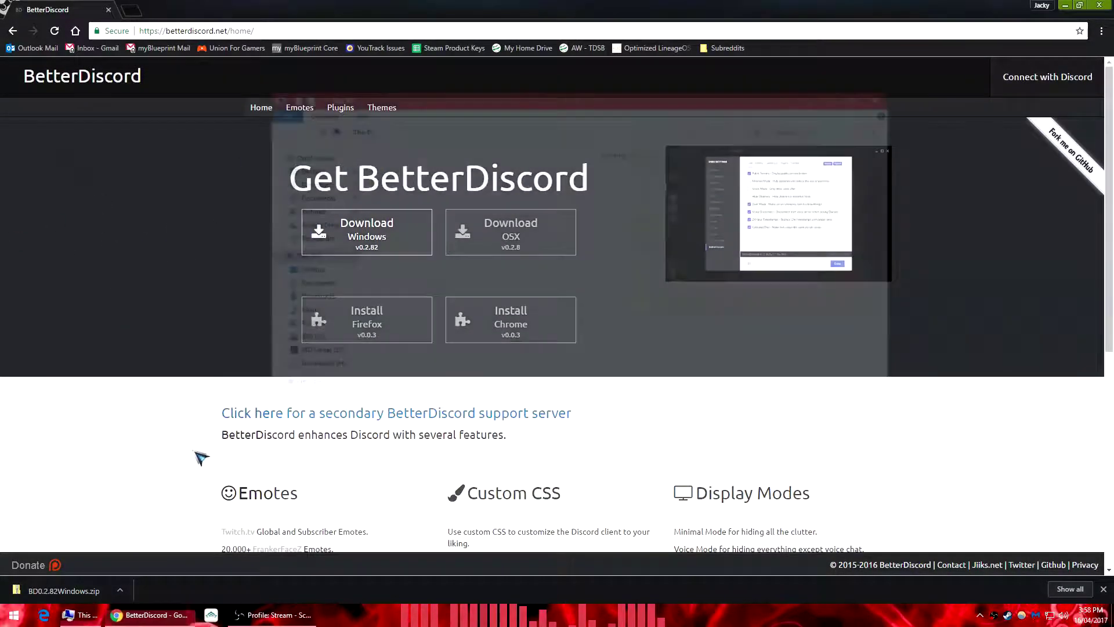
click(307, 180)
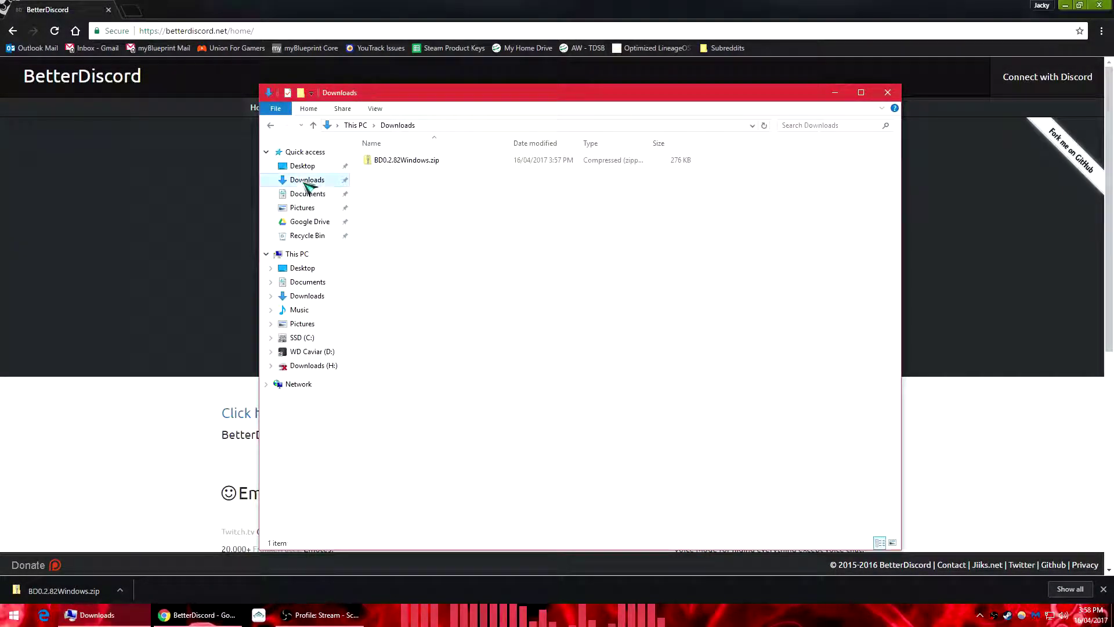
double_click(400, 162)
right_click(406, 130)
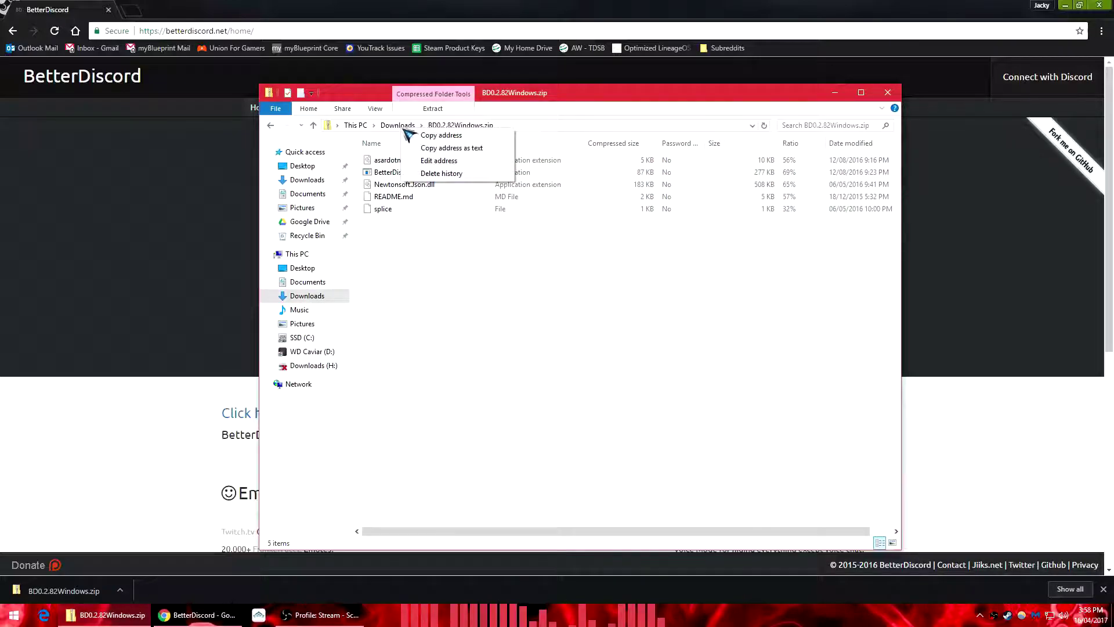
click(401, 130)
right_click(414, 165)
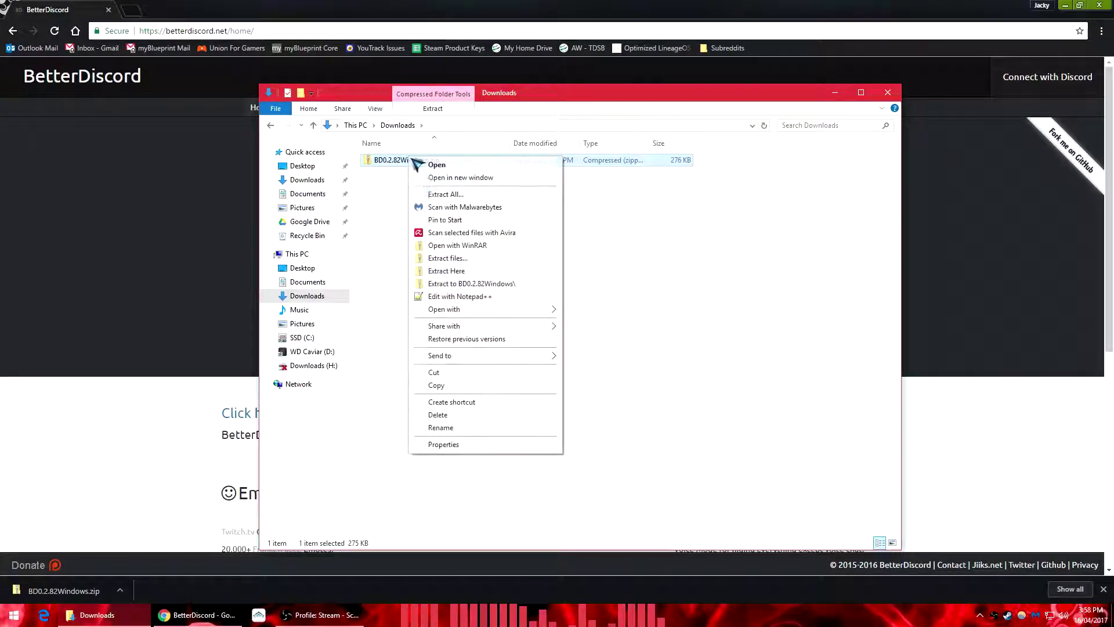
click(444, 271)
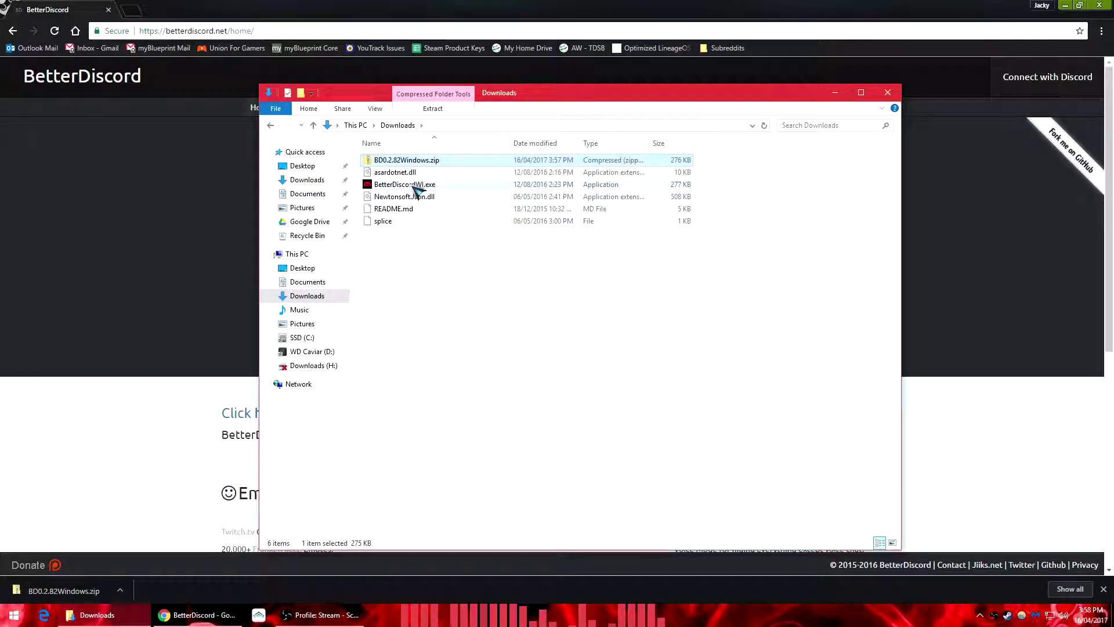
- Run BetterDiscordWI.exe, accept the licence, and install into Discord with 0 errors
click(416, 192)
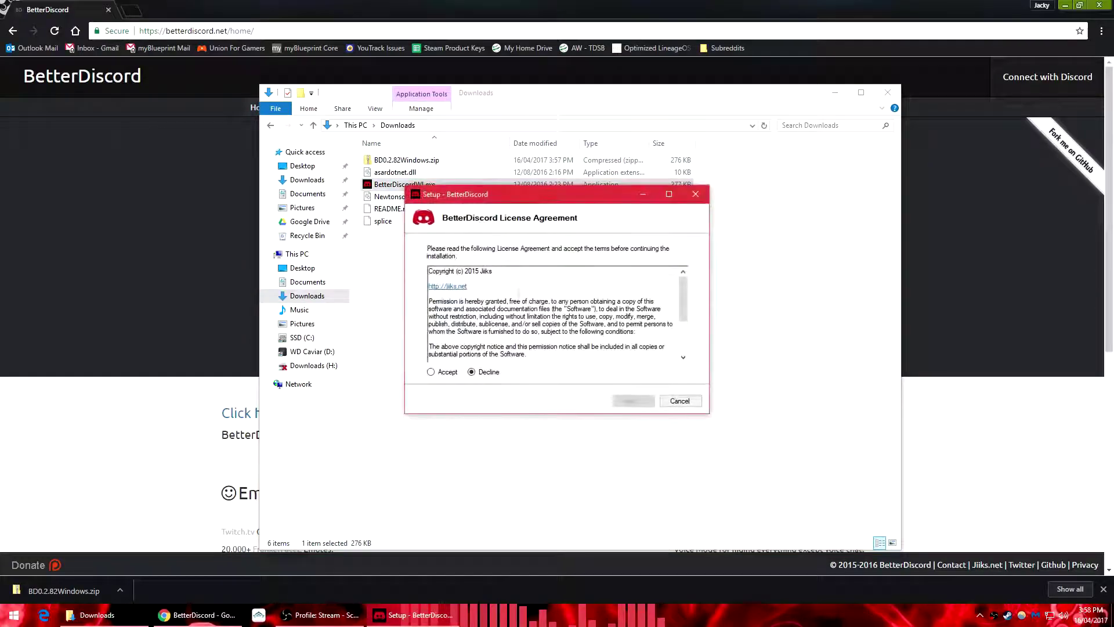
click(449, 373)
click(635, 400)
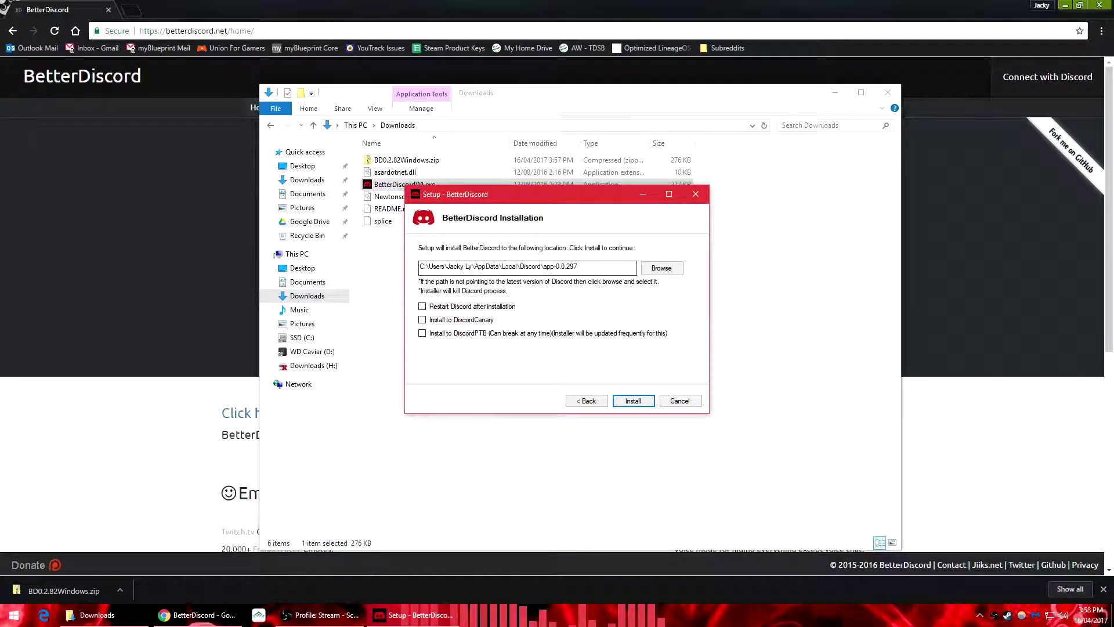
click(505, 267)
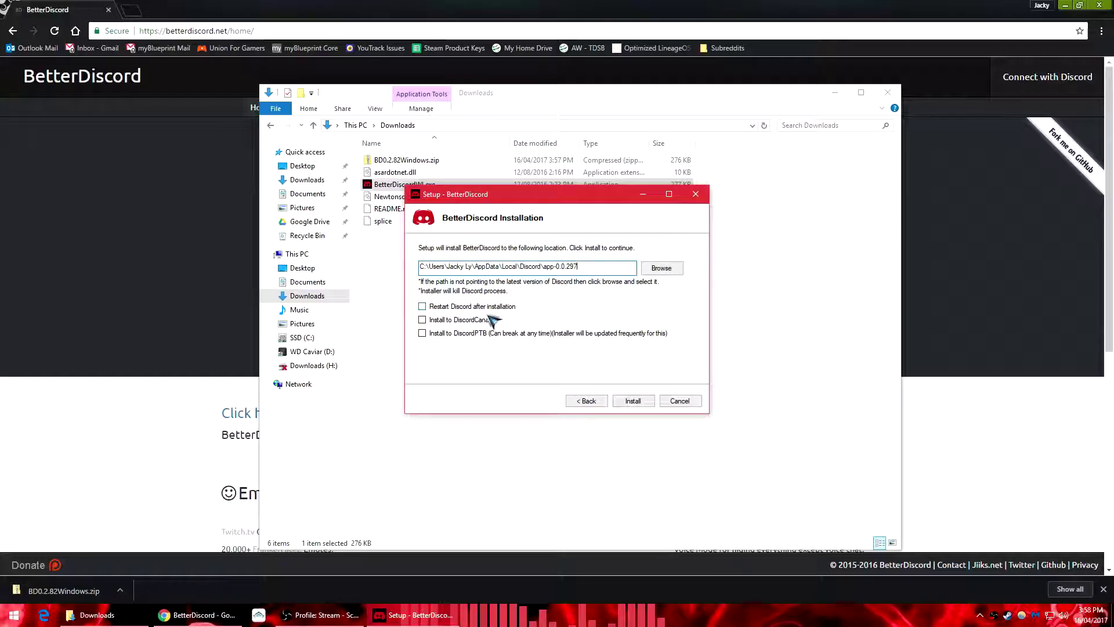
click(631, 403)
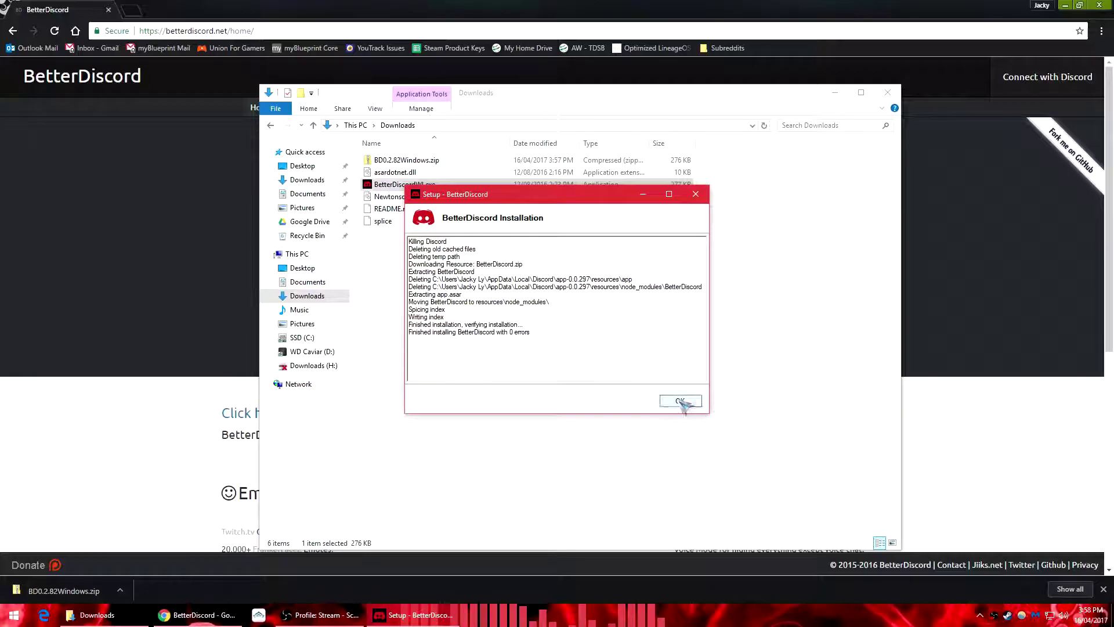
click(681, 402)
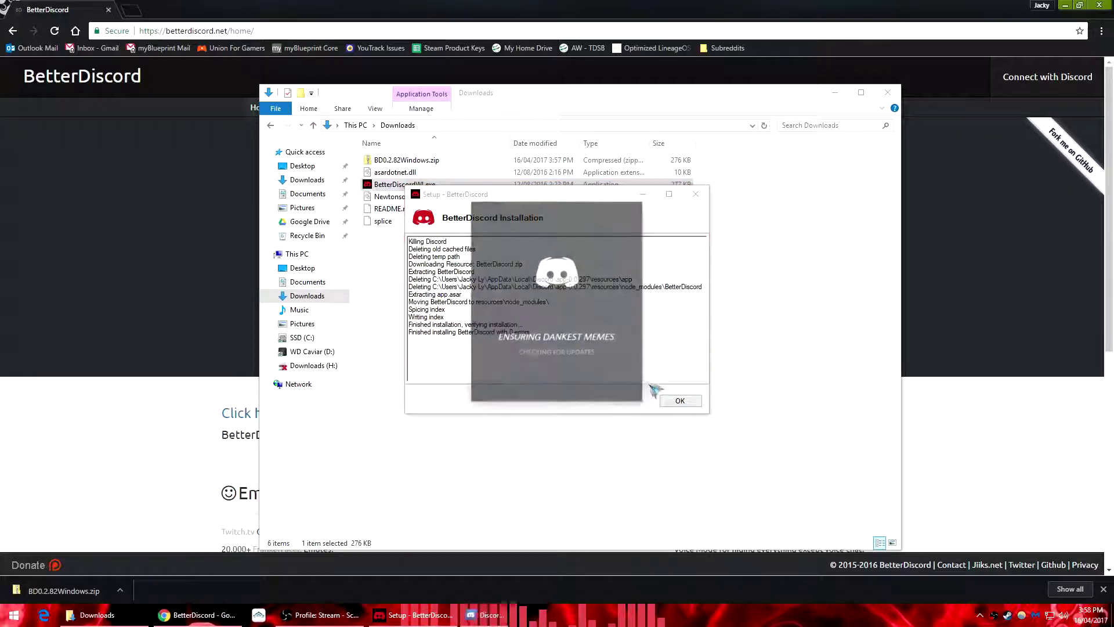
- Close File Explorer, clear Chrome's downloads list, and close Chrome
click(889, 93)
click(1070, 589)
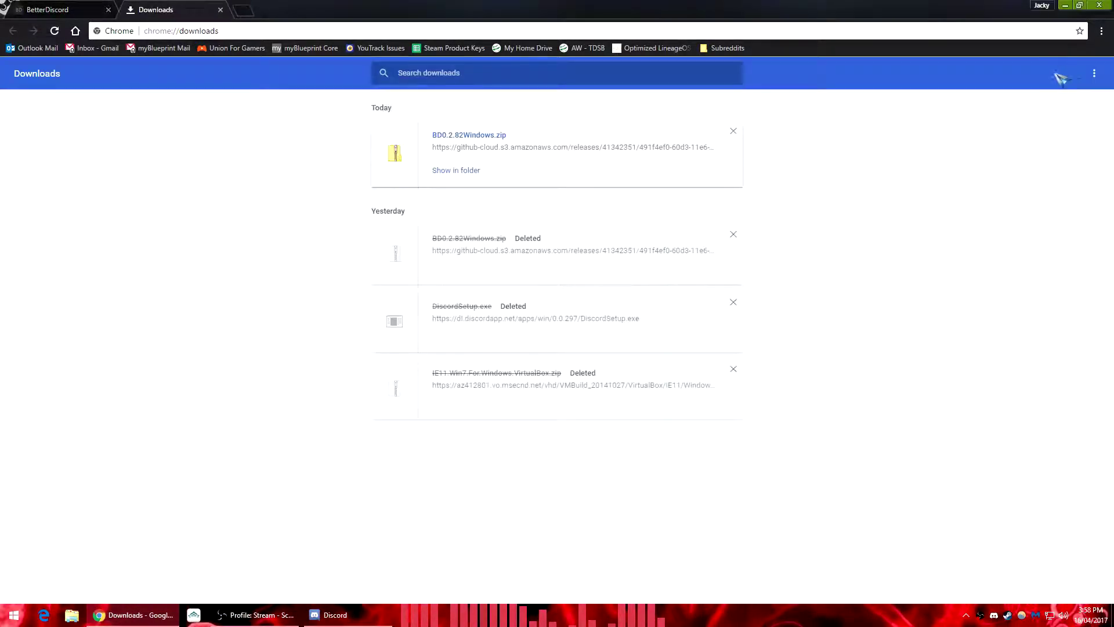
click(1100, 75)
click(1036, 79)
click(1099, 6)
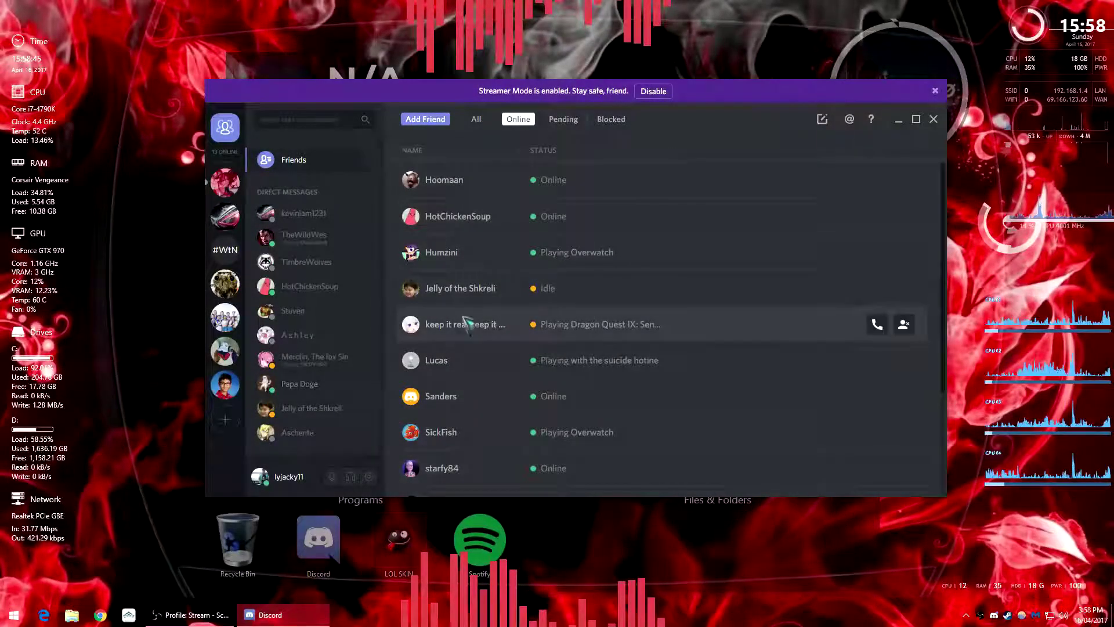
- Review BetterDiscord's Core, Emotes and Custom CSS settings, then leave Discord settings
click(370, 476)
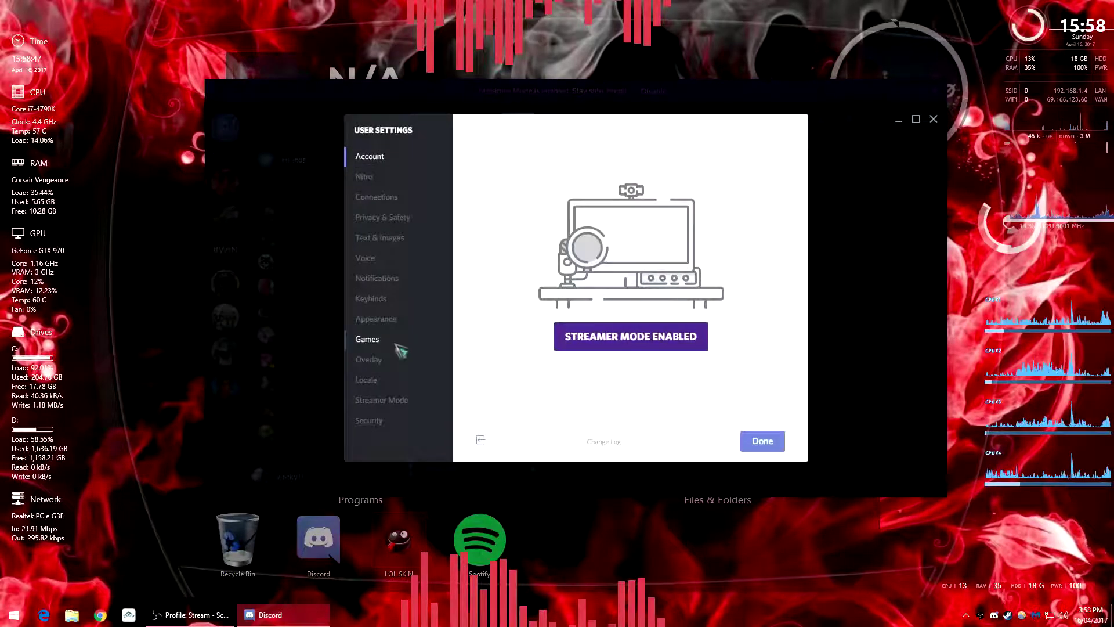
key(Escape)
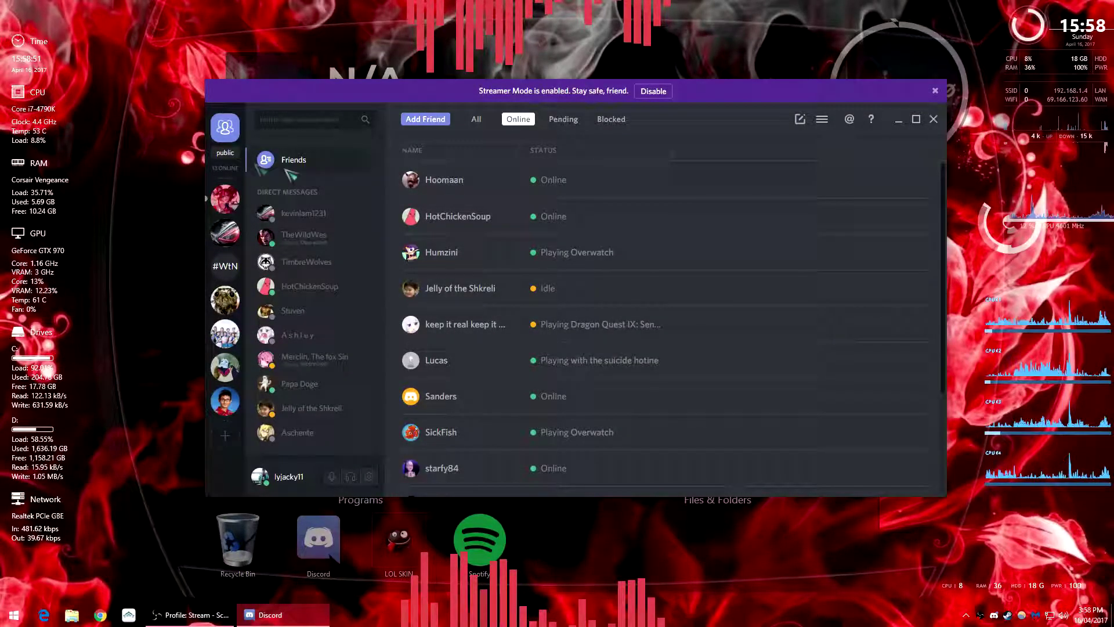
click(372, 476)
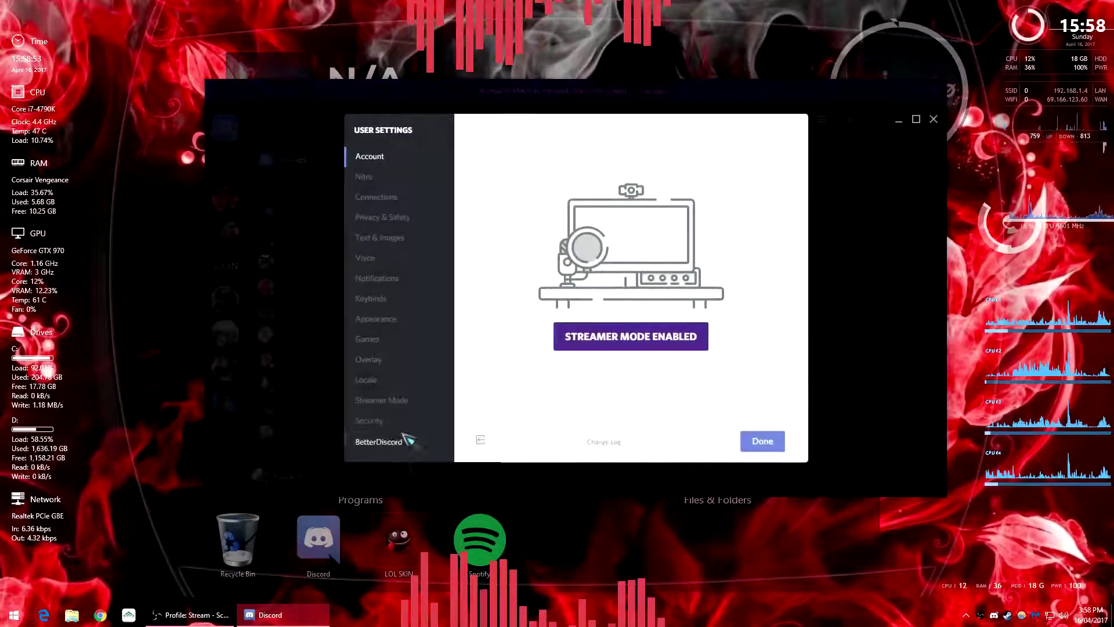
click(392, 447)
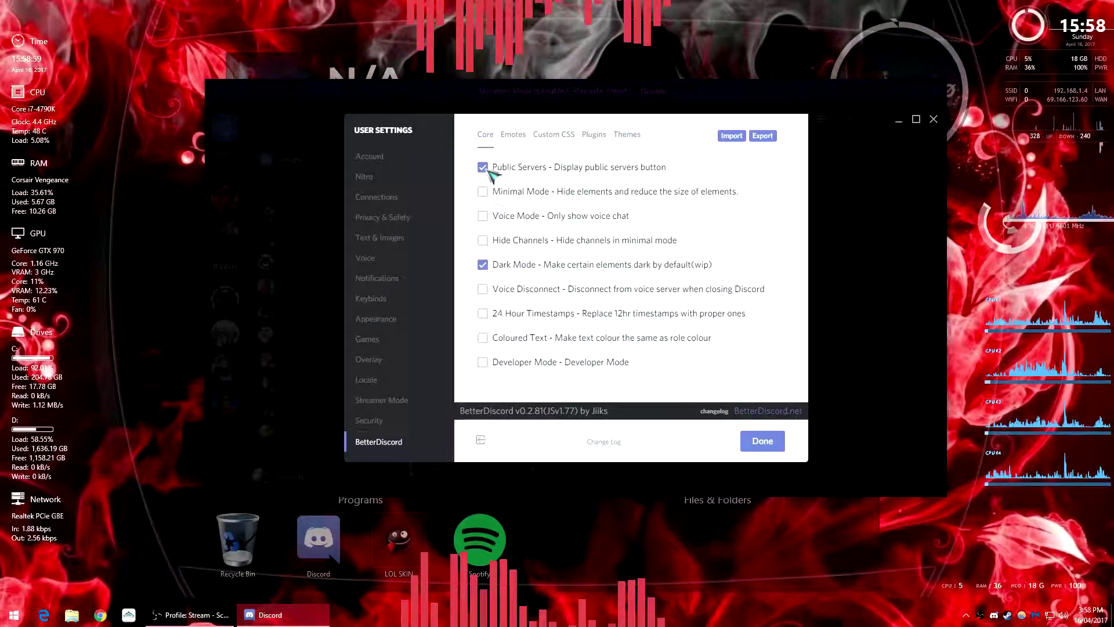
click(514, 137)
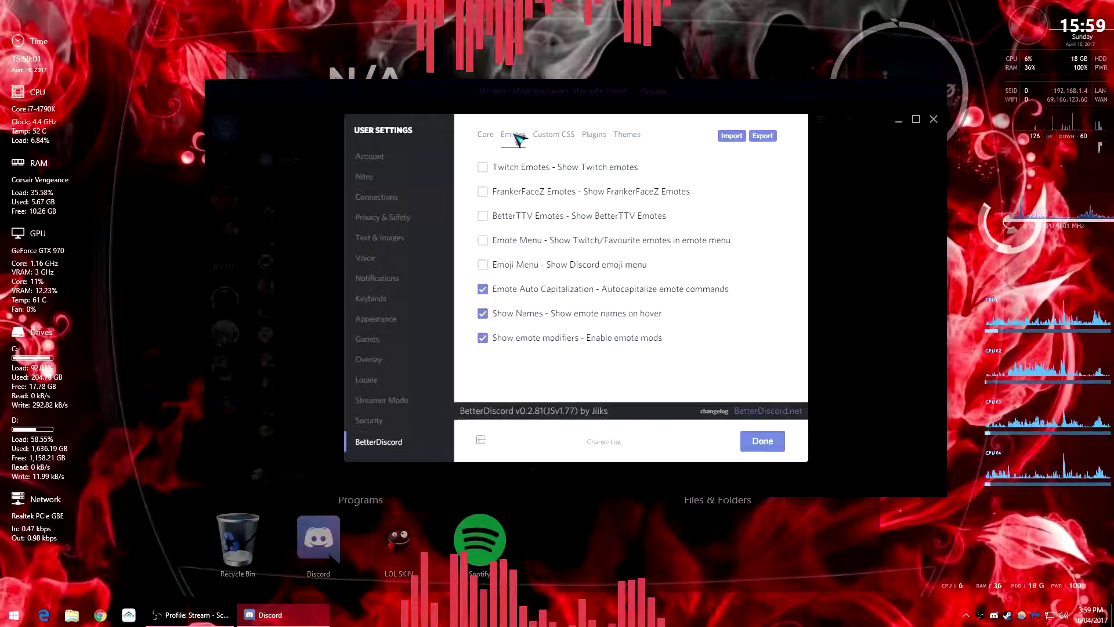
click(552, 137)
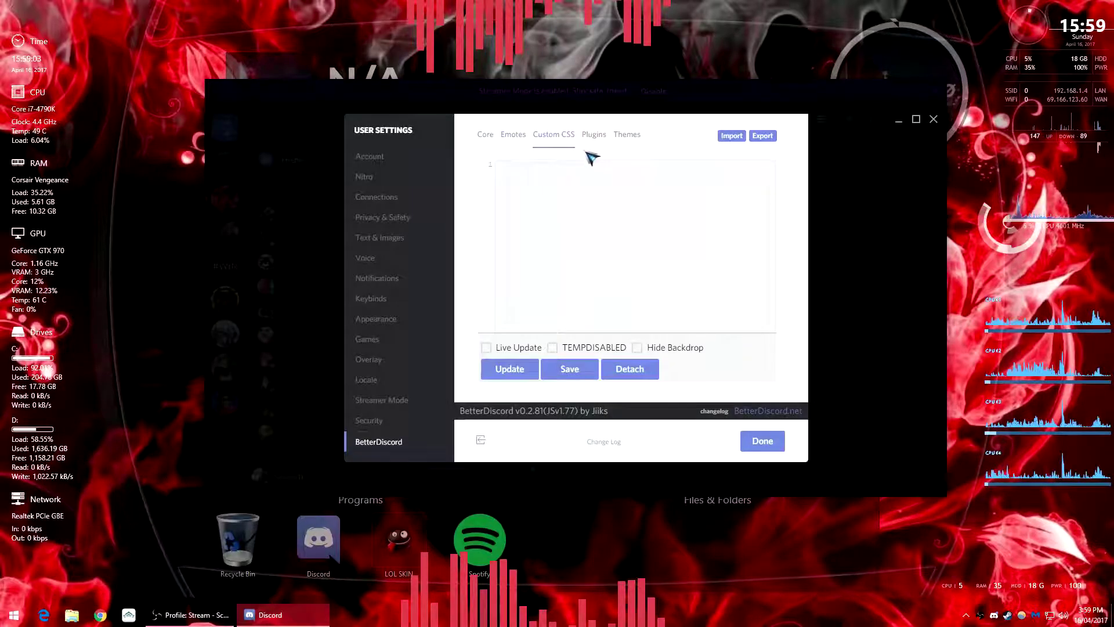
click(484, 134)
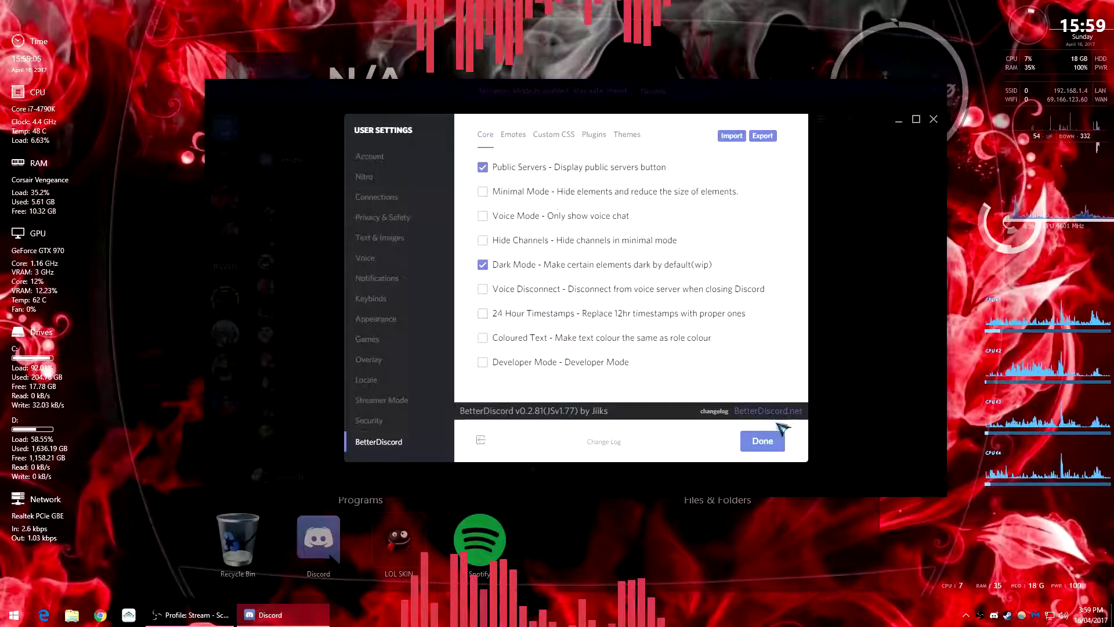
click(761, 441)
- Open Chrome and load the betterdocs.net home page
click(288, 615)
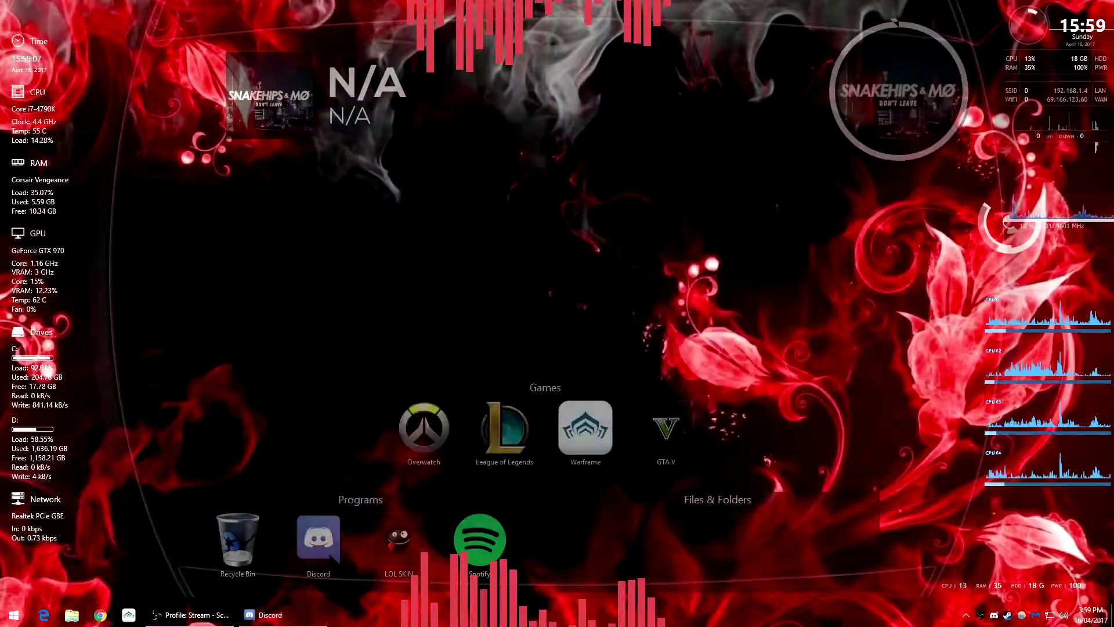
click(100, 614)
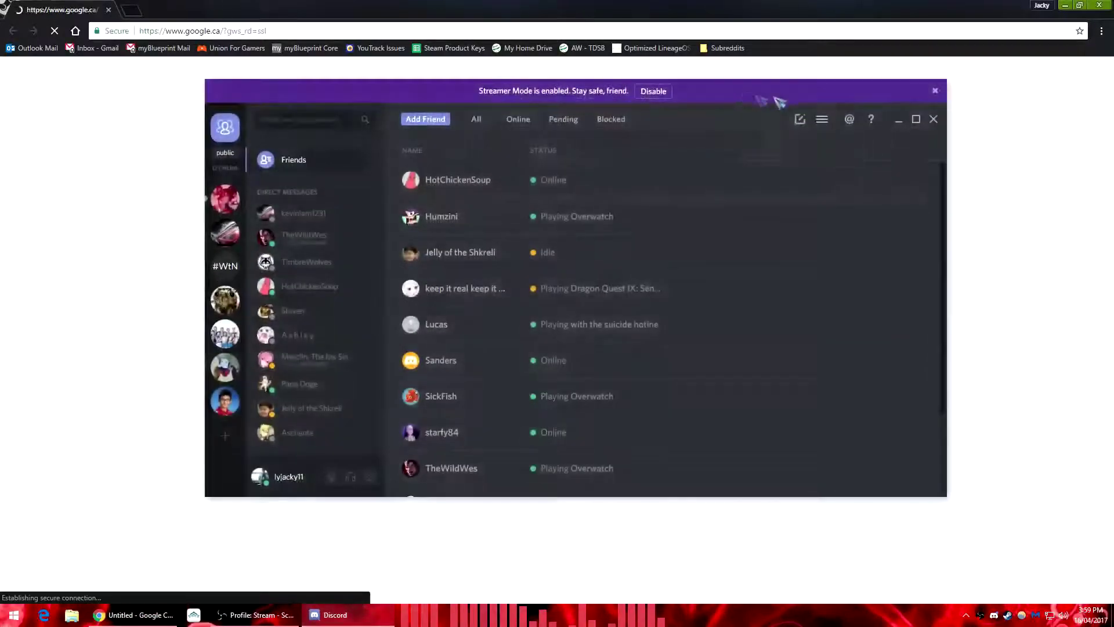
click(253, 17)
click(307, 32)
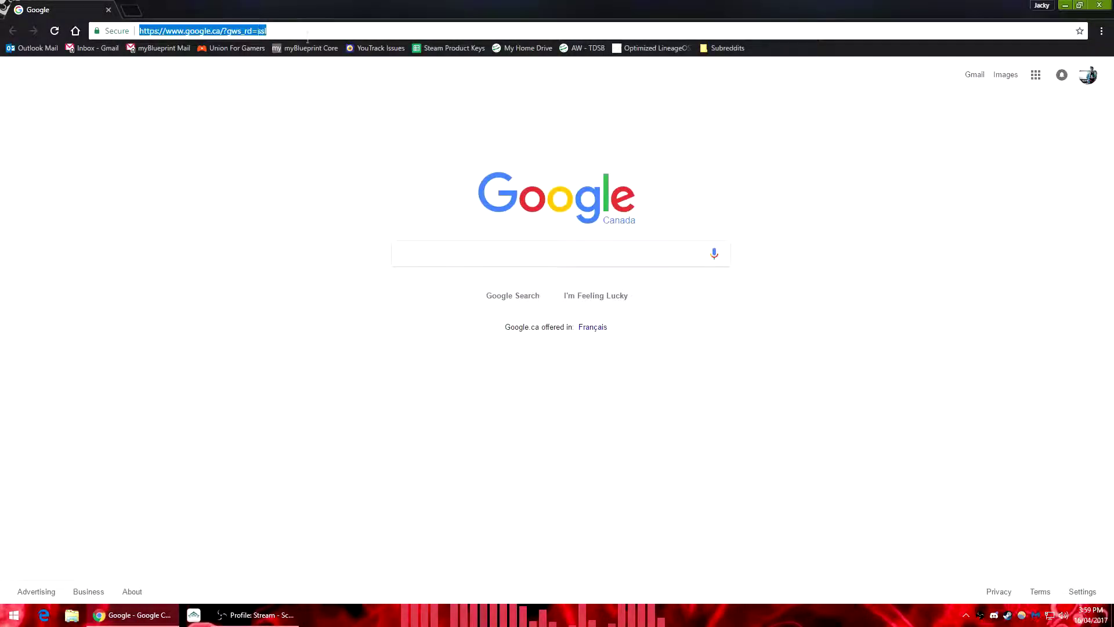
text(betterdo)
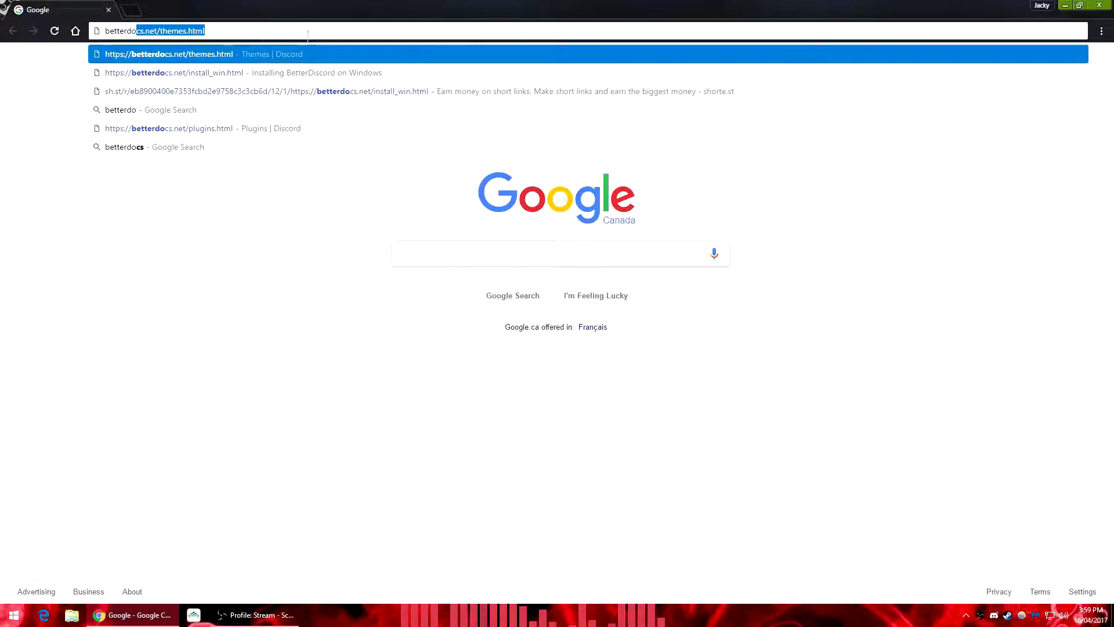
text(cs.net)
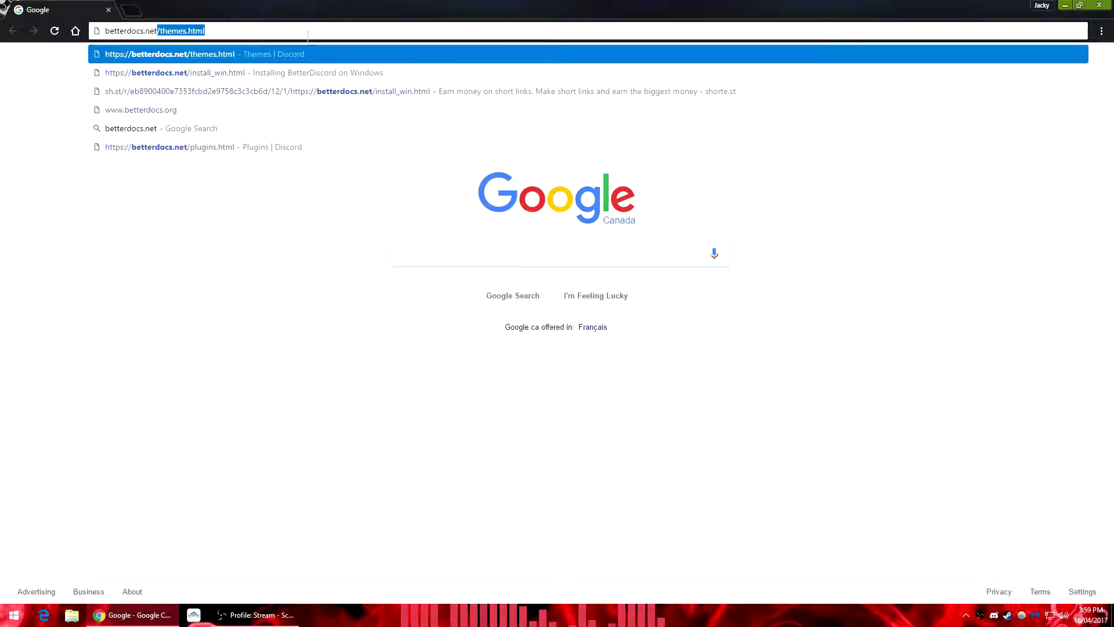
click(234, 26)
key(Delete)
key(Return)
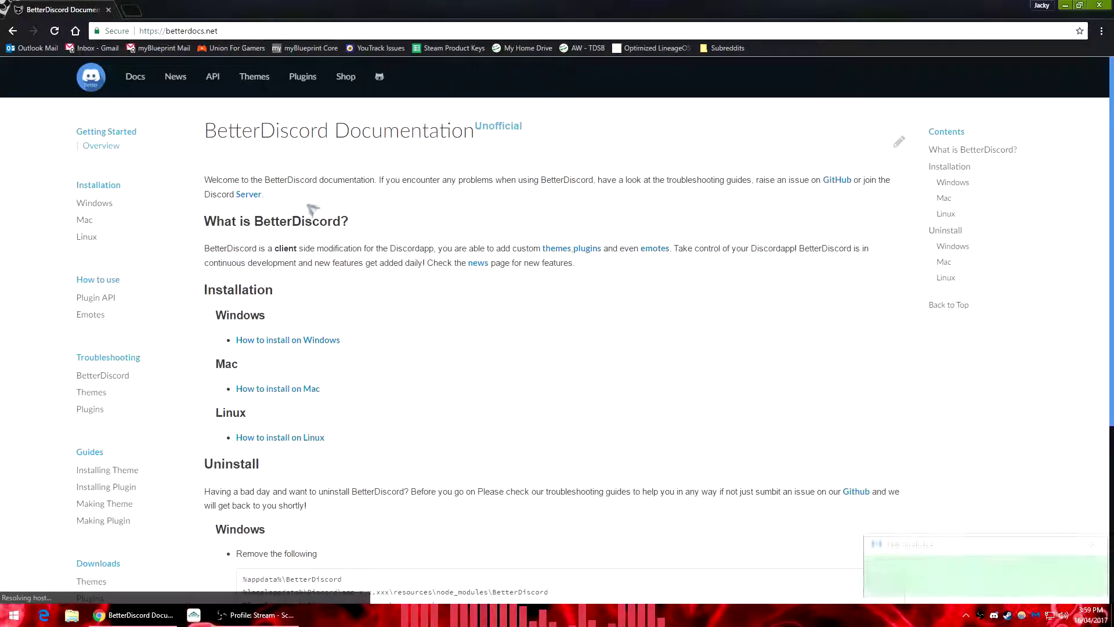
- Dismiss the blocked-site notice and extra tab, then open the Plugins download page
click(1091, 431)
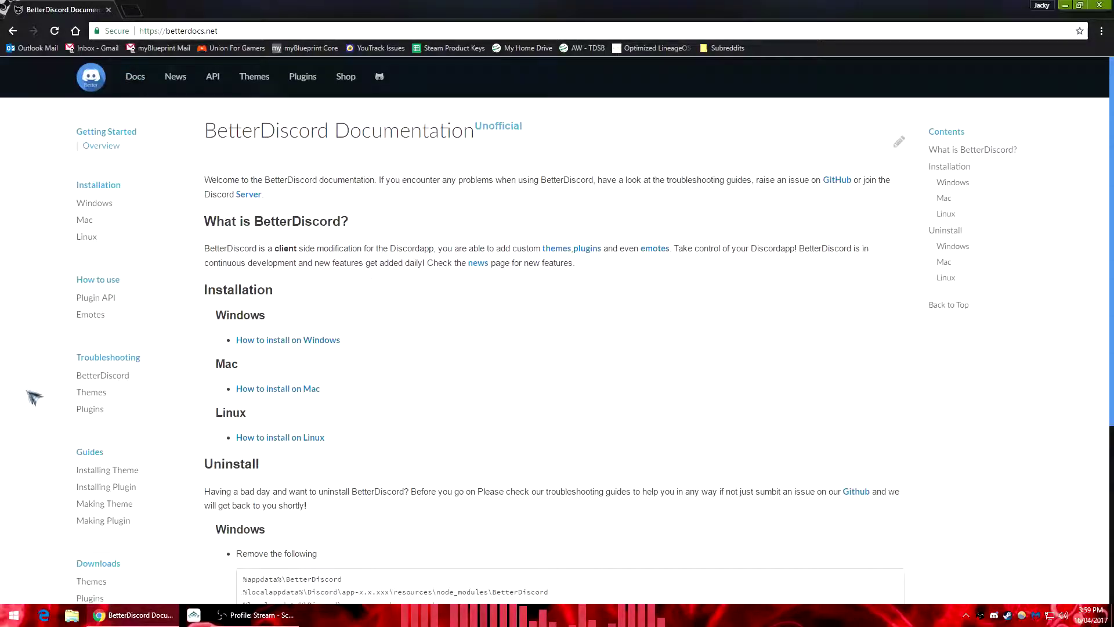
click(94, 386)
scroll(96, 435, down, 2)
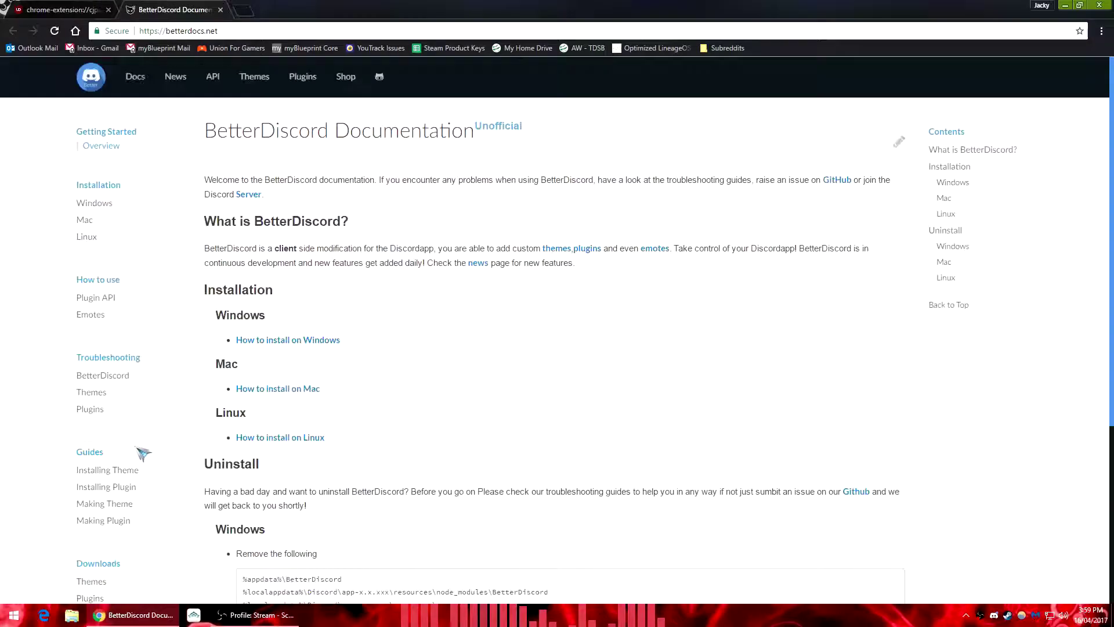
click(108, 10)
scroll(94, 360, down, 3)
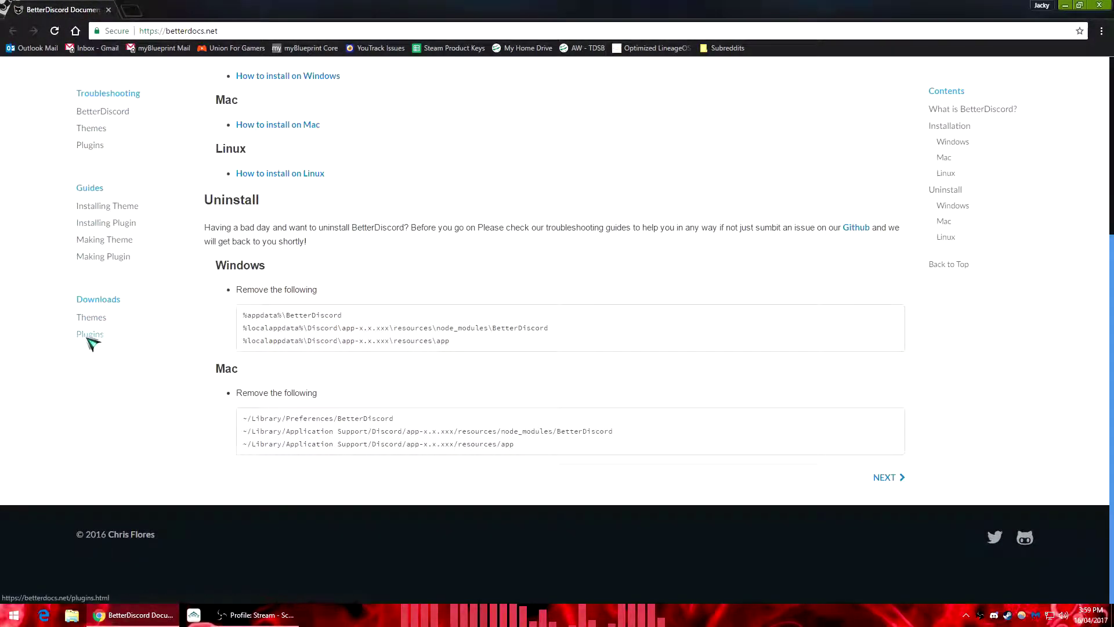
click(90, 337)
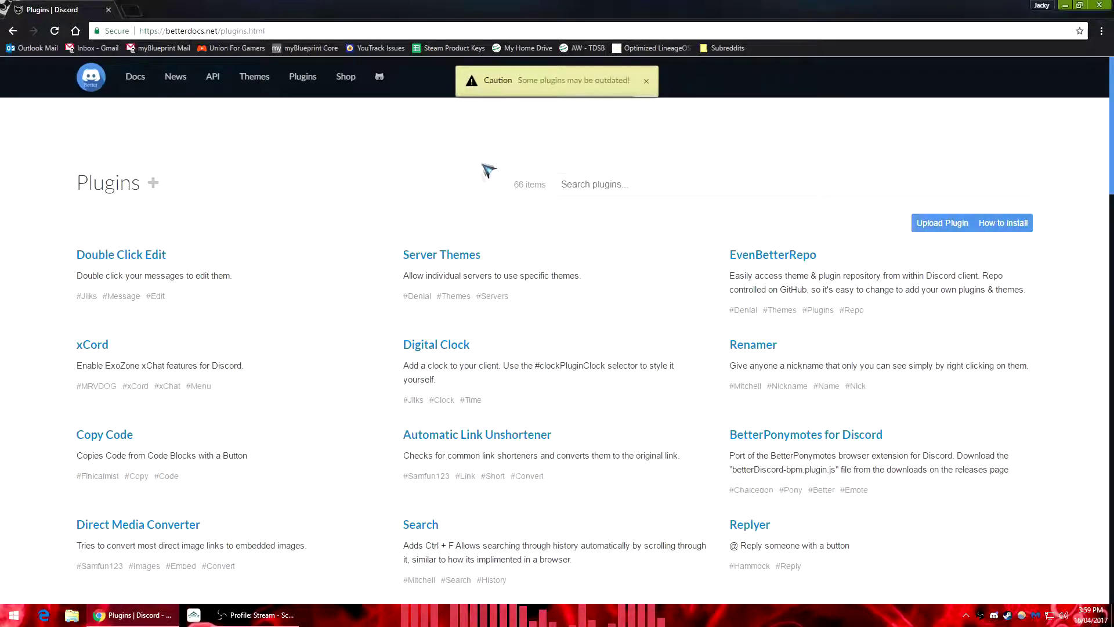
scroll(394, 189, down, 1)
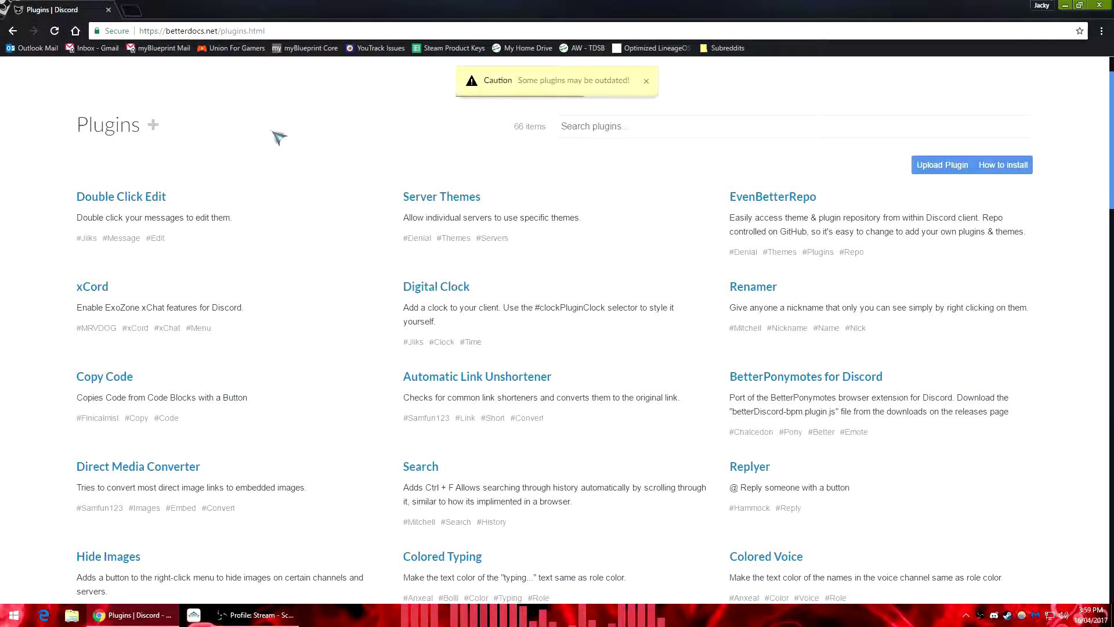
scroll(27, 67, up, 1)
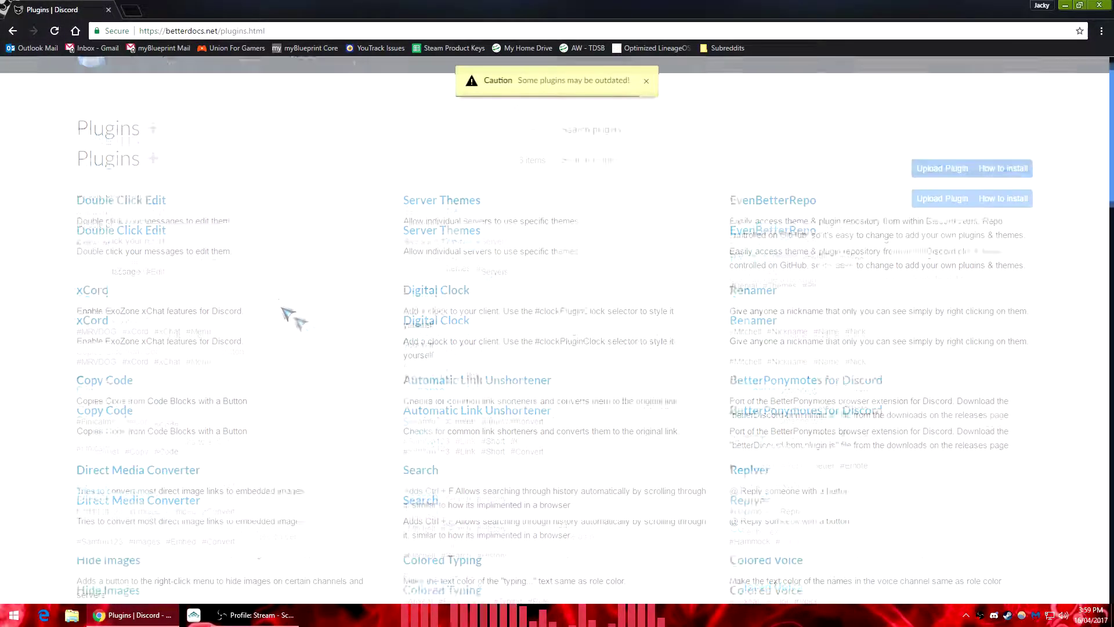
scroll(166, 243, down, 4)
scroll(343, 391, up, 1)
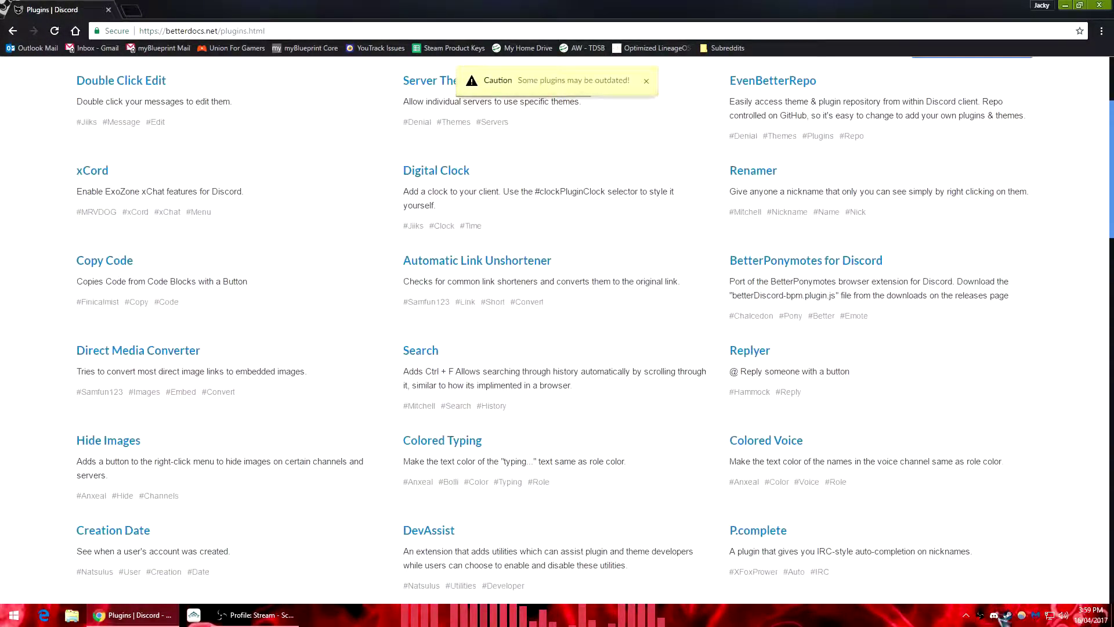
scroll(488, 273, up, 3)
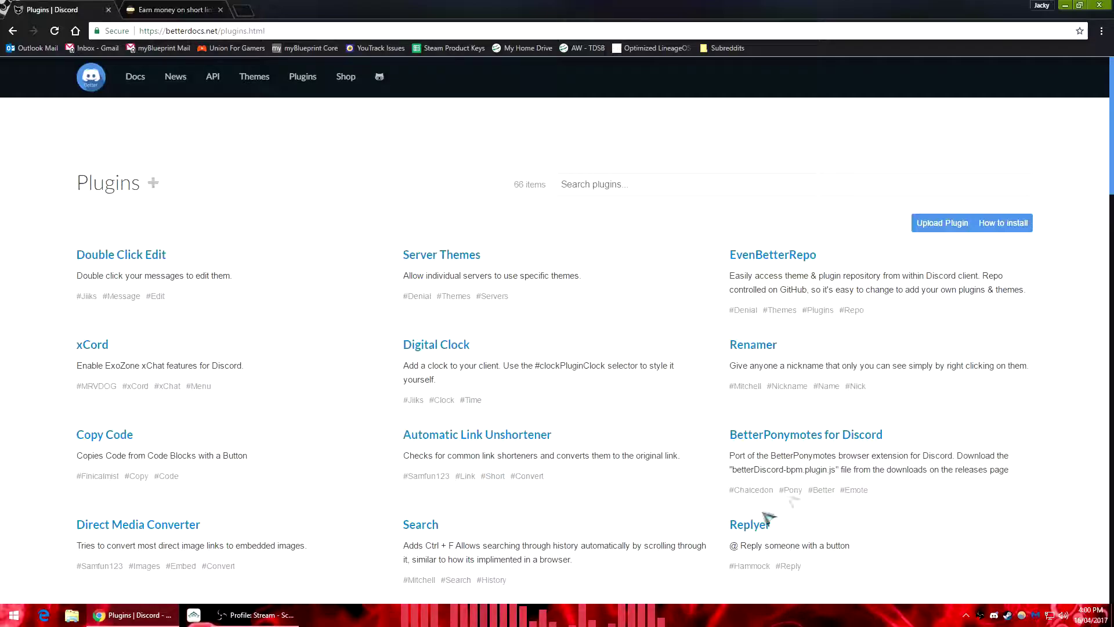
- Flip between the EvenBetterRepo code tab and the plugins list tab
key(ctrl+Tab)
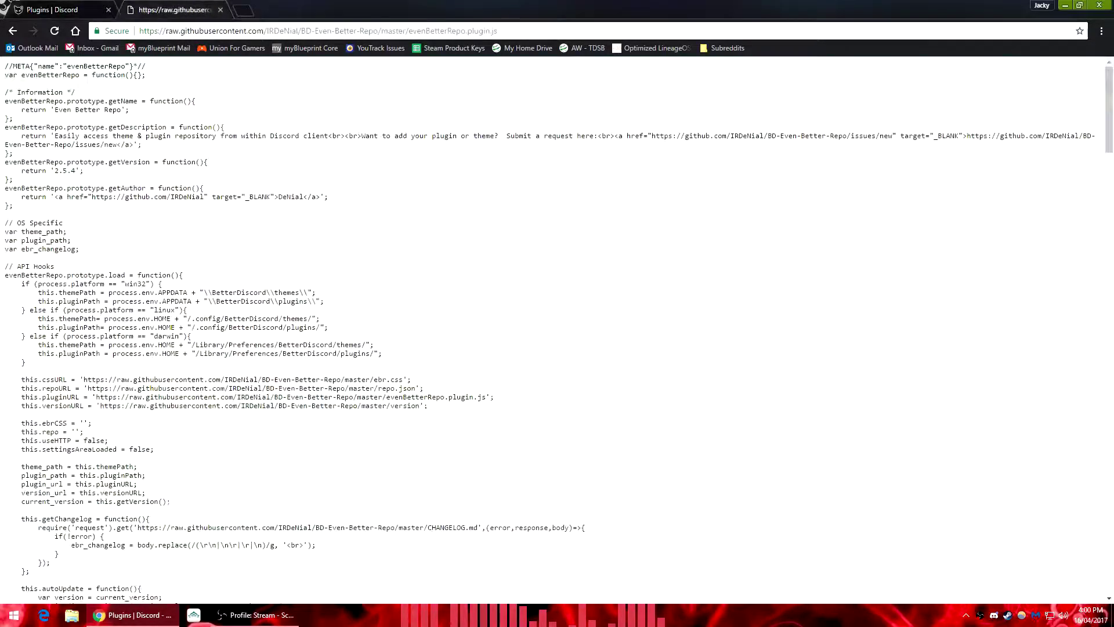
key(ctrl+Tab)
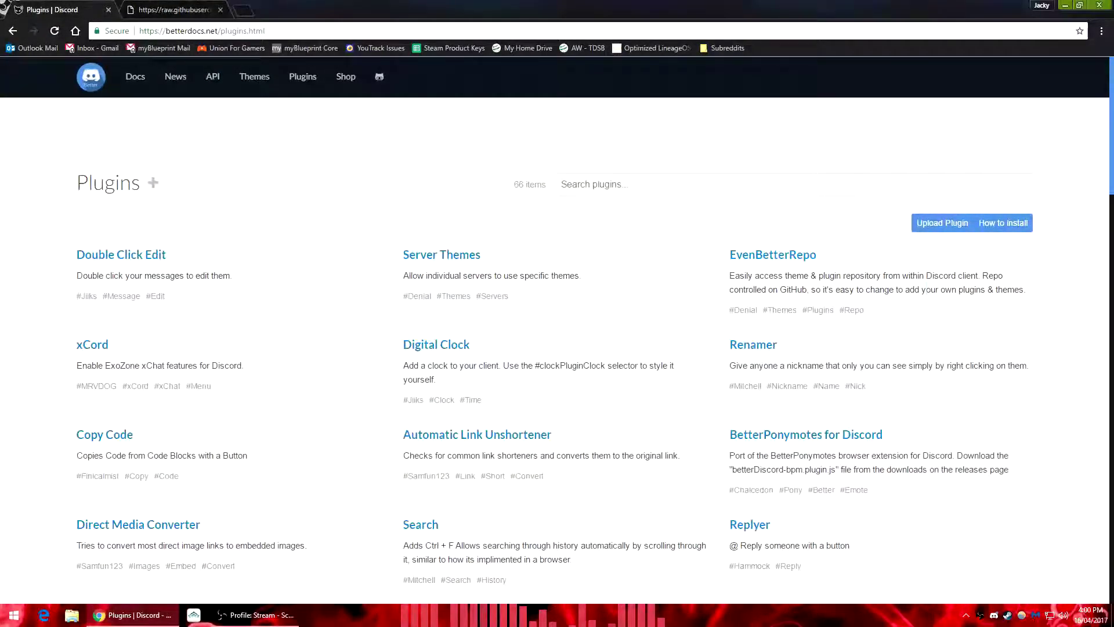
key(ctrl+Tab)
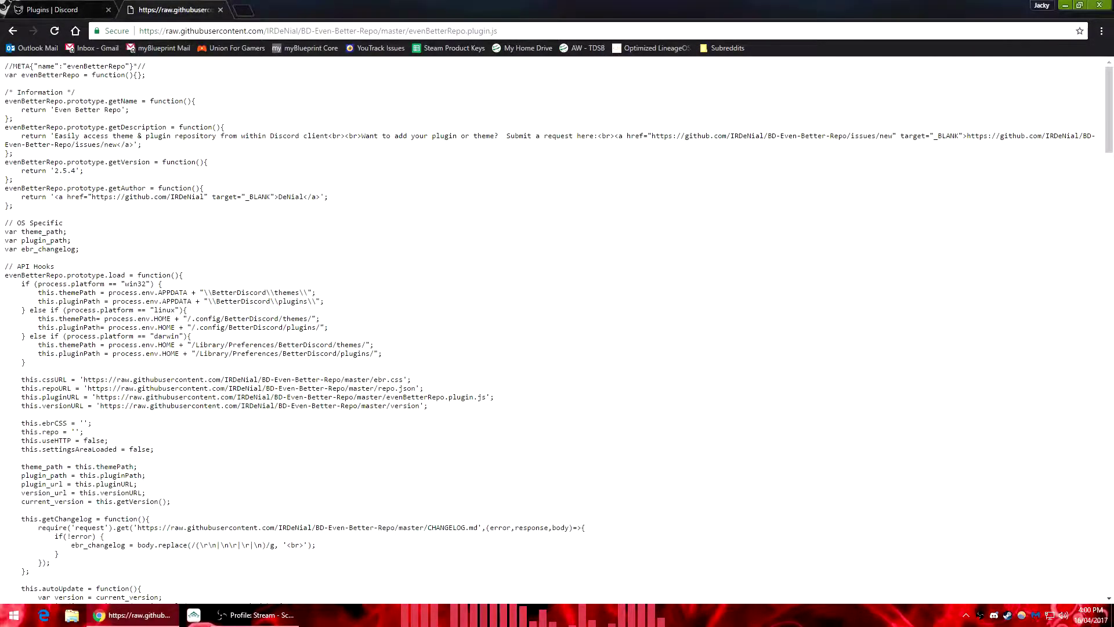
key(ctrl+Tab)
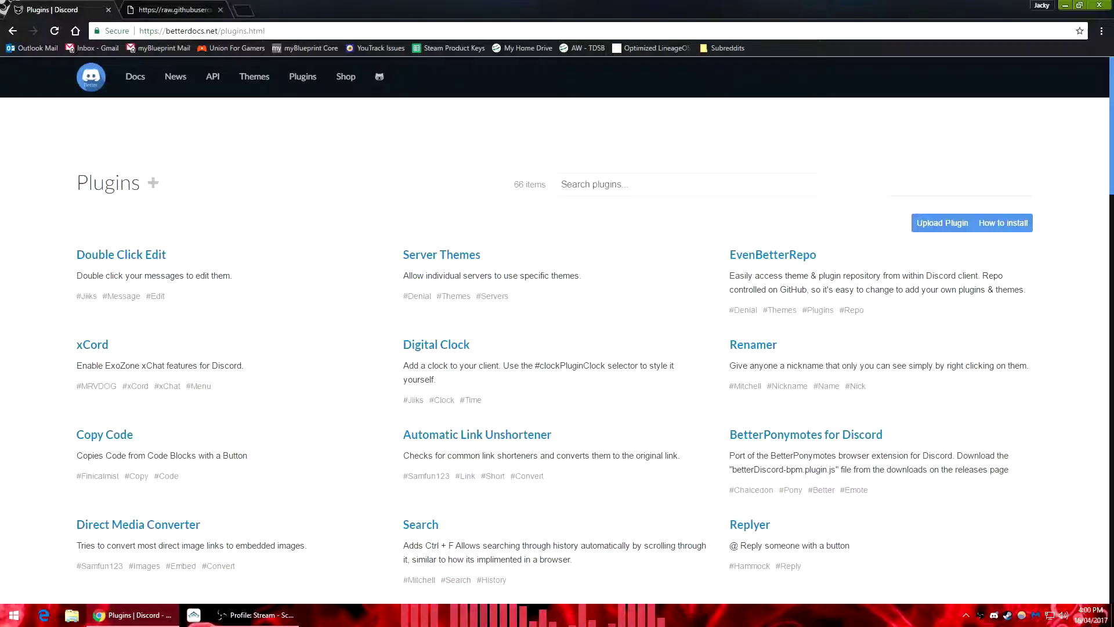
key(ctrl+Tab)
- Save the raw evenBetterRepo.plugin.js code with Save as, then close the dialog
drag(317, 177, 174, 245)
click(233, 277)
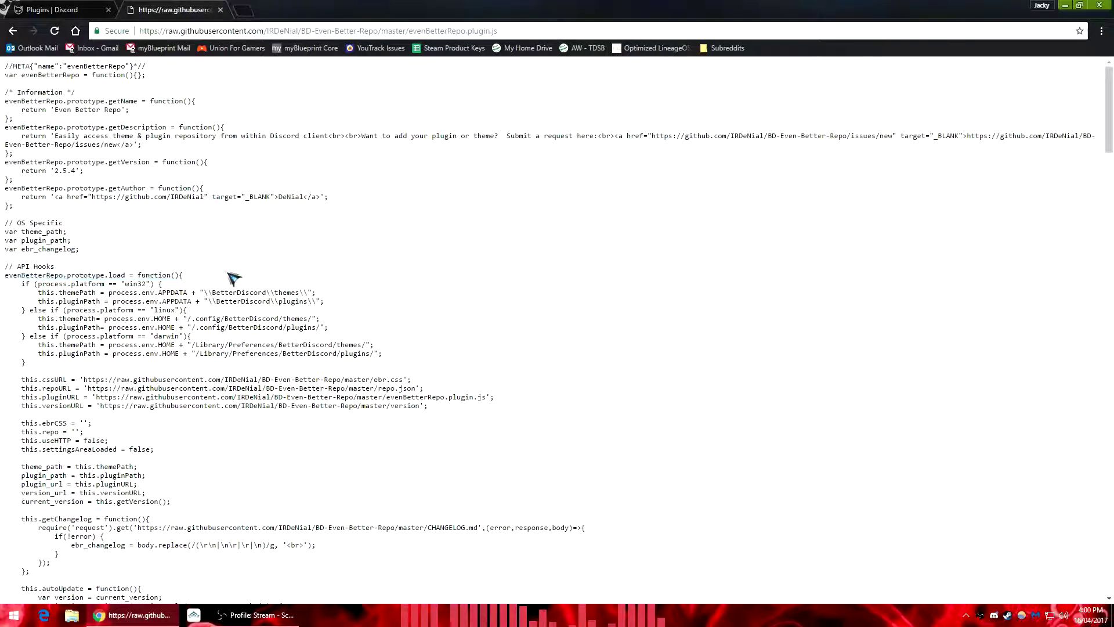
right_click(93, 199)
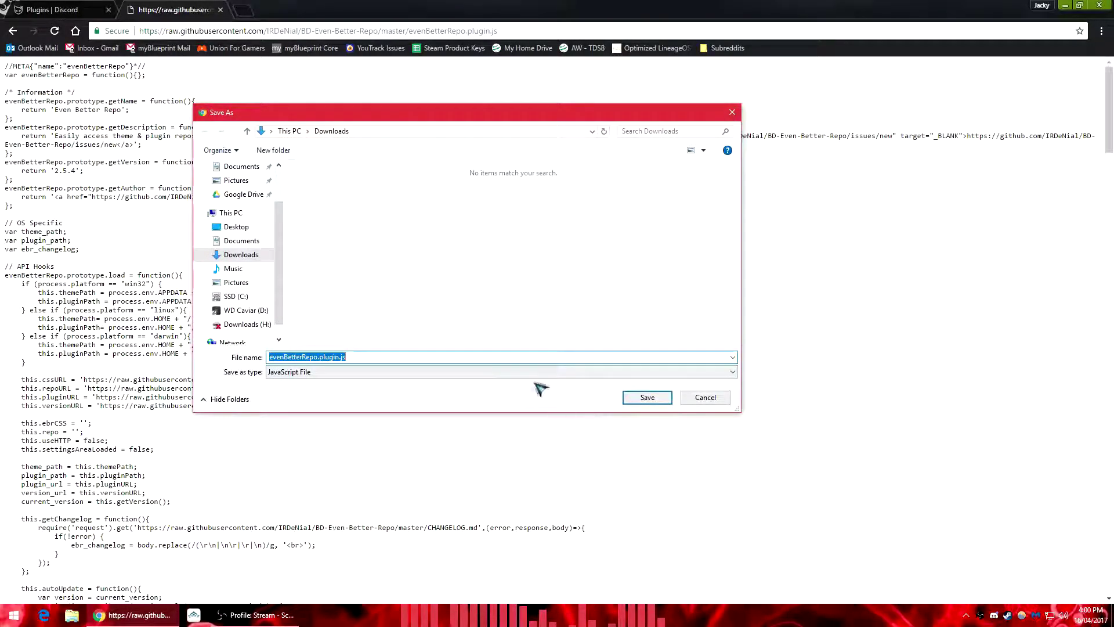
click(706, 398)
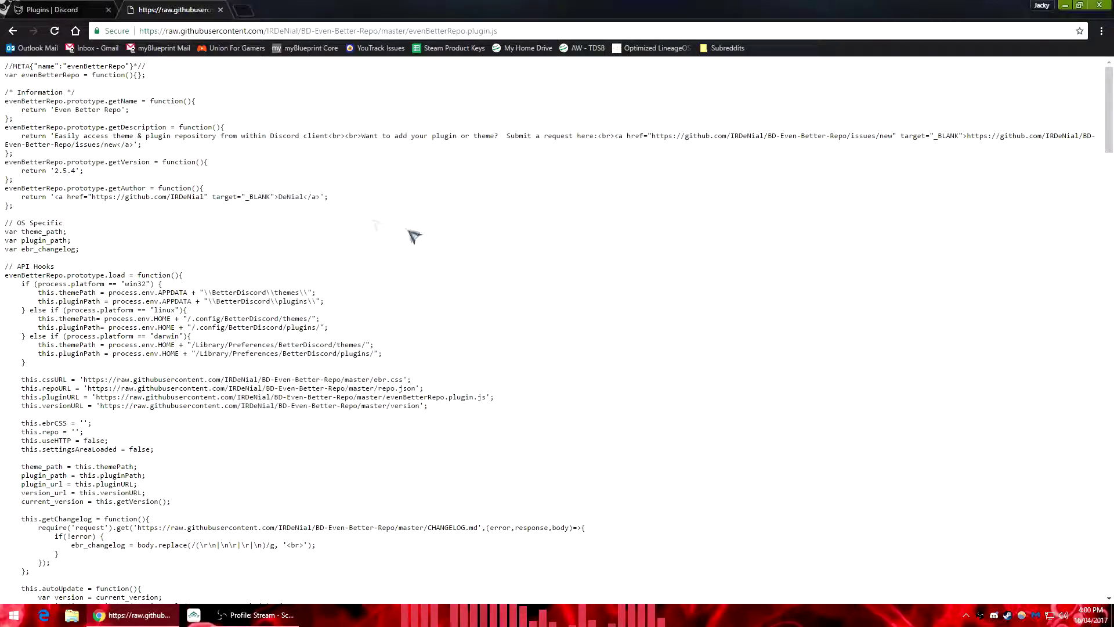
- Open the BetterDiscord plugins folder under %appdata%
key(super)
text(%)
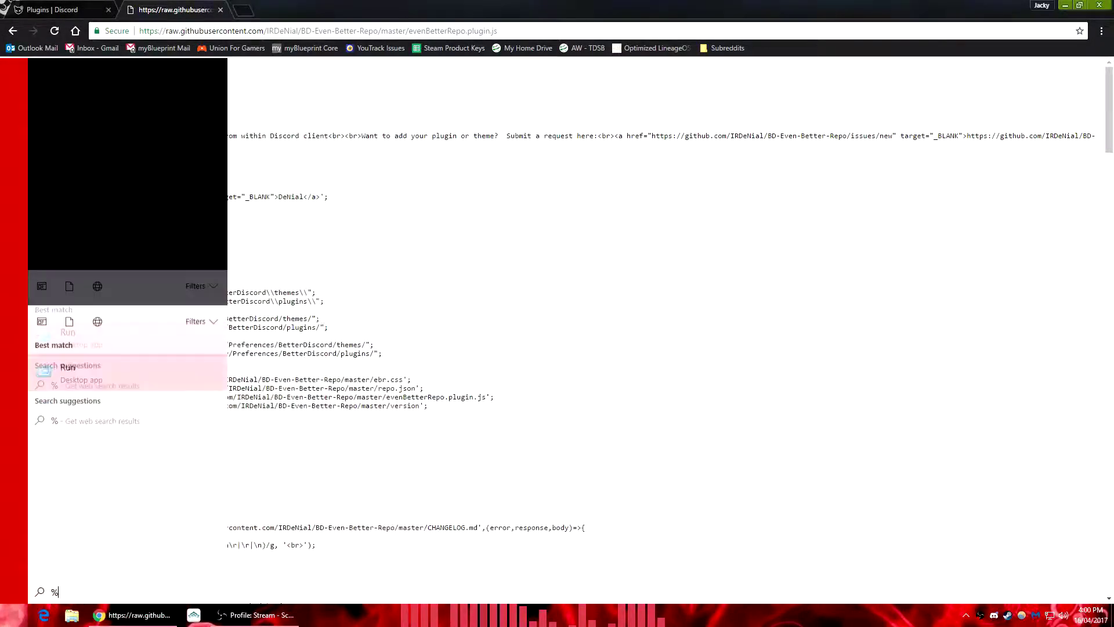
text(appdata%)
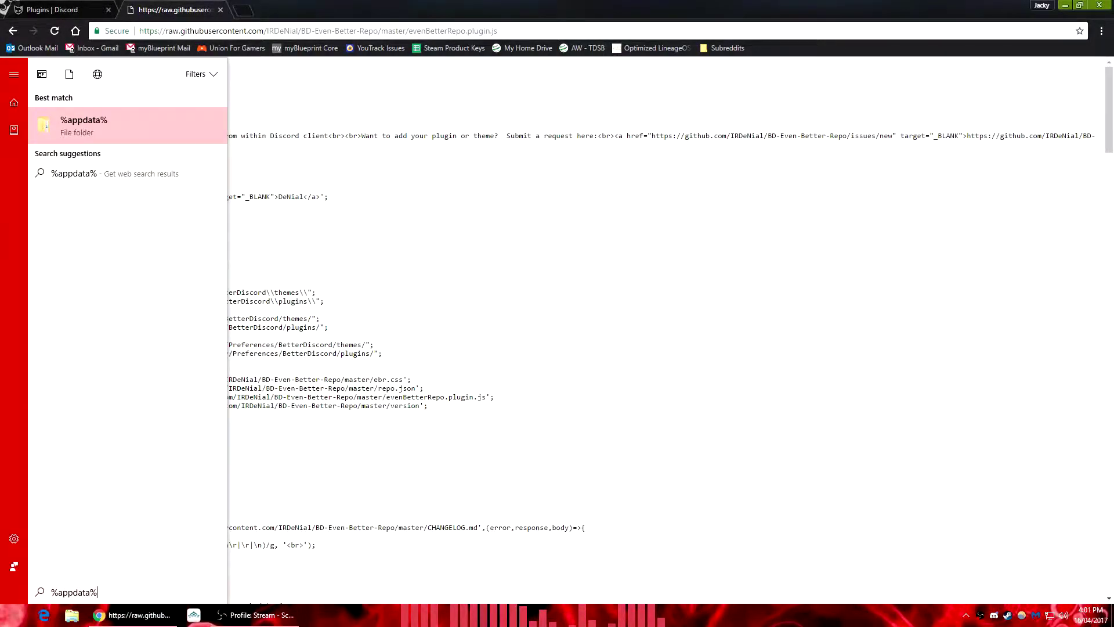
key(Return)
double_click(405, 272)
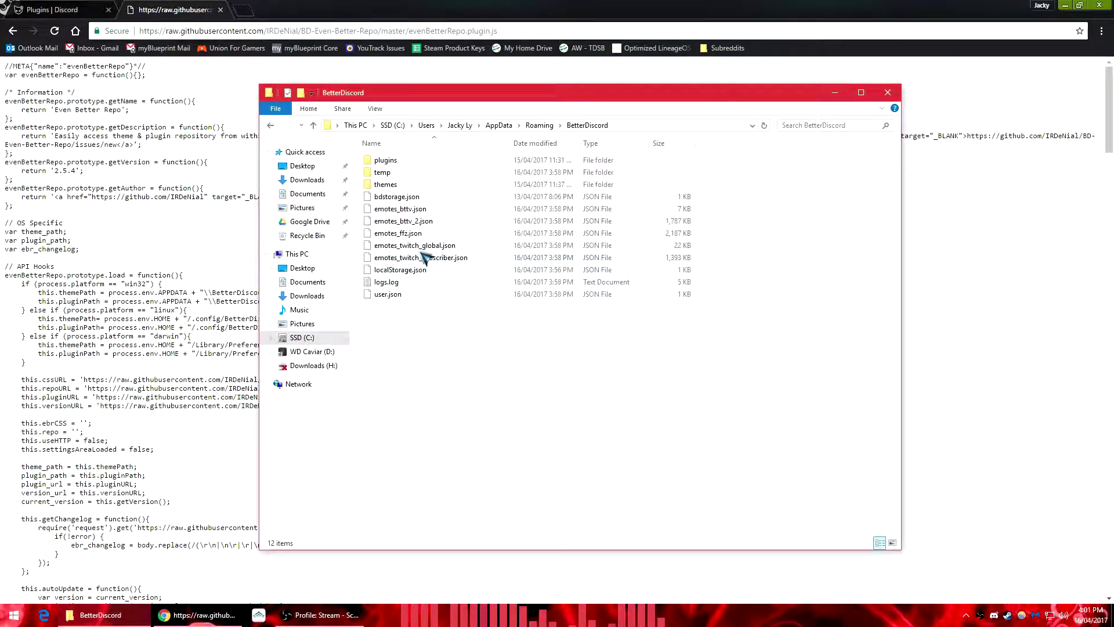
double_click(386, 161)
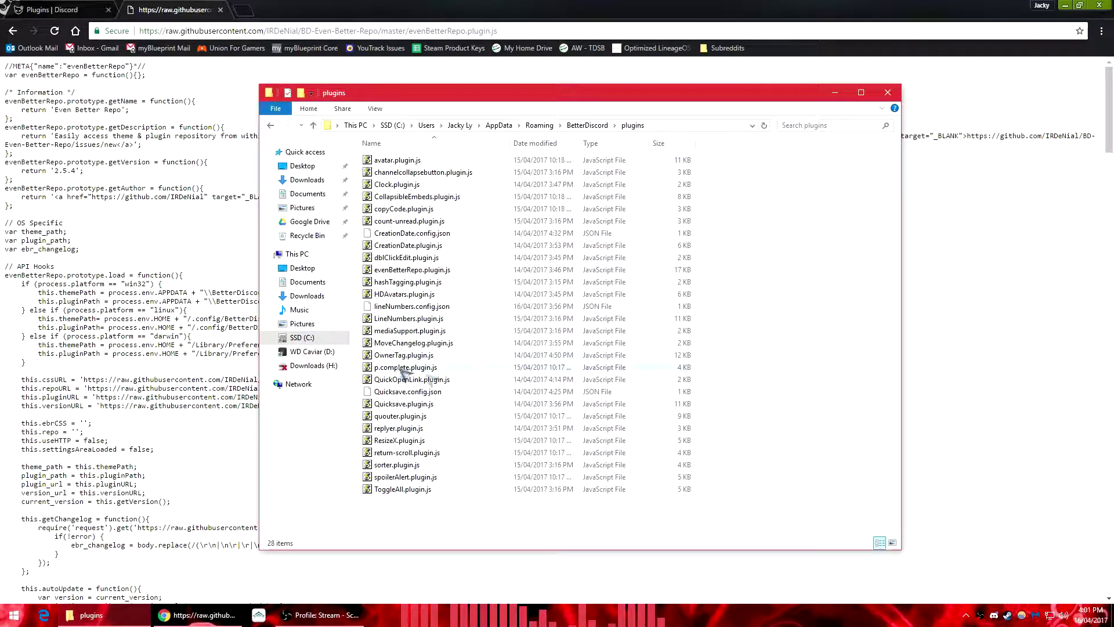
- Compare Downloads with the plugins folder, then bring Discord to the front
click(293, 180)
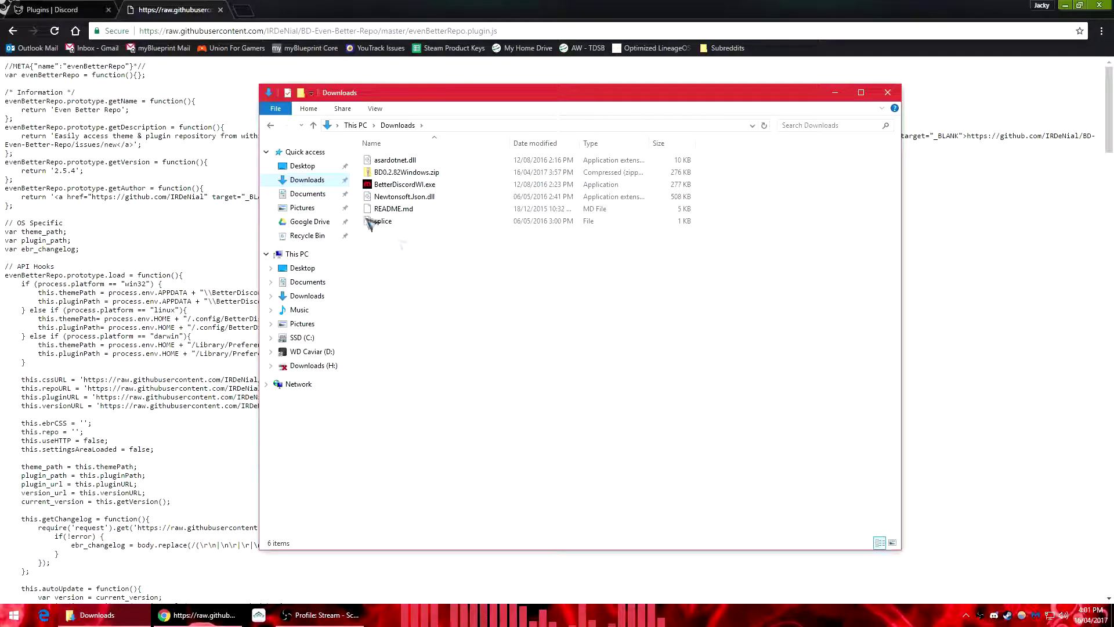
click(275, 127)
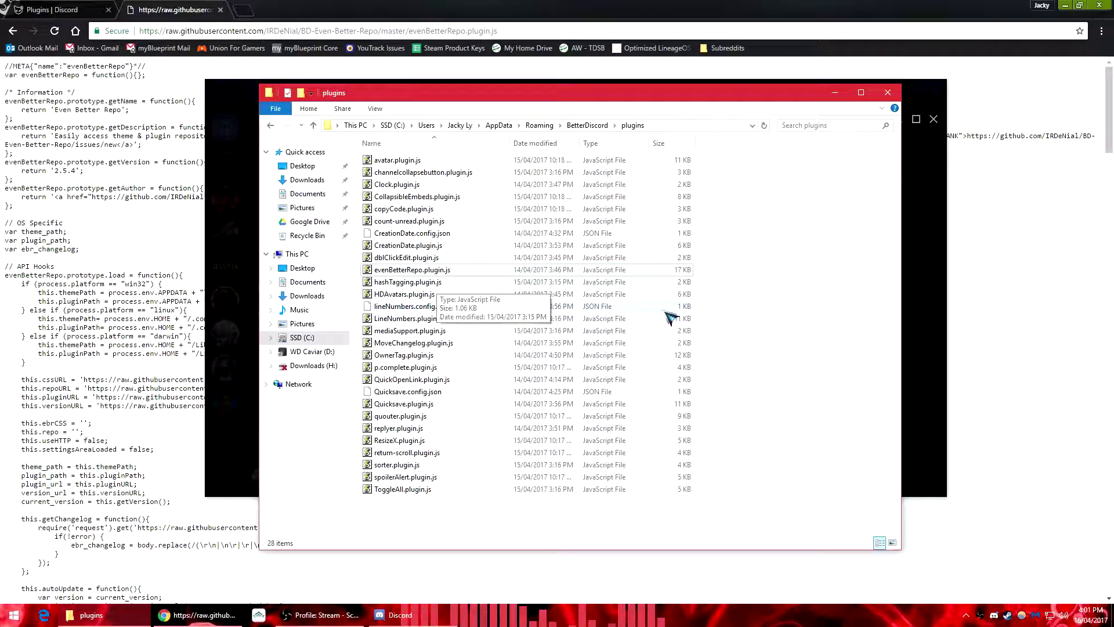
click(309, 179)
click(271, 126)
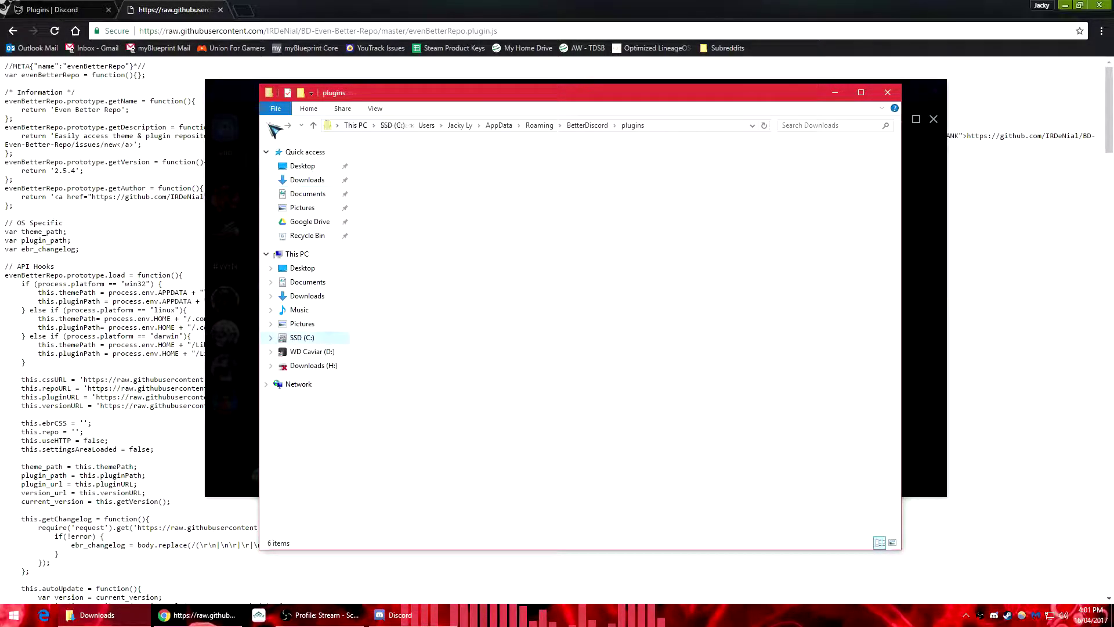
click(225, 406)
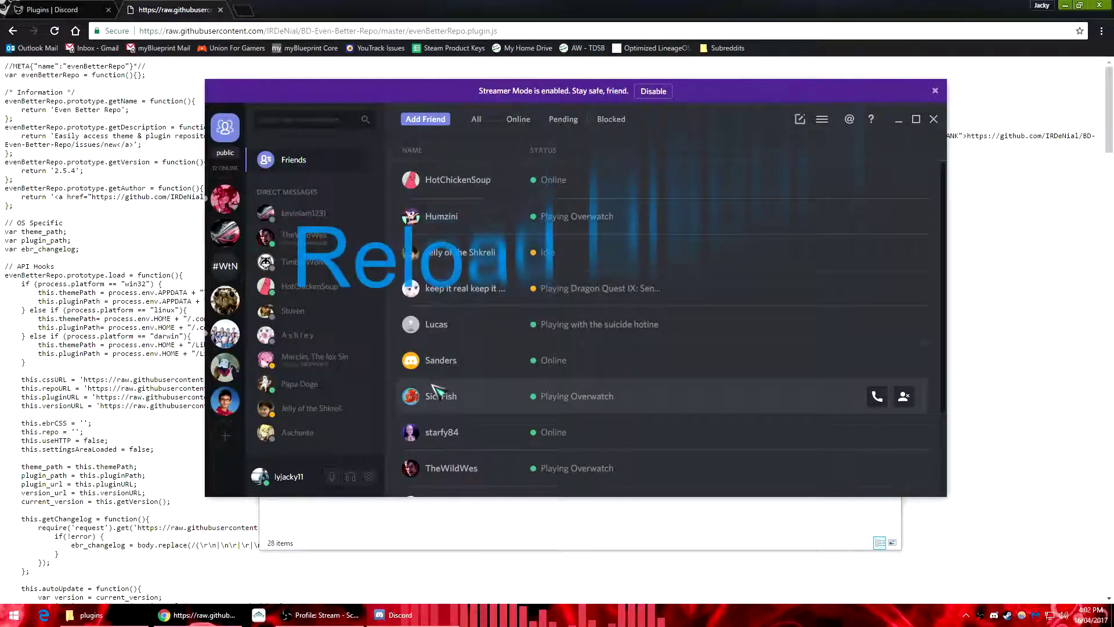
- Reload Discord with Ctrl+R and close the plugins folder window
key(ctrl+r)
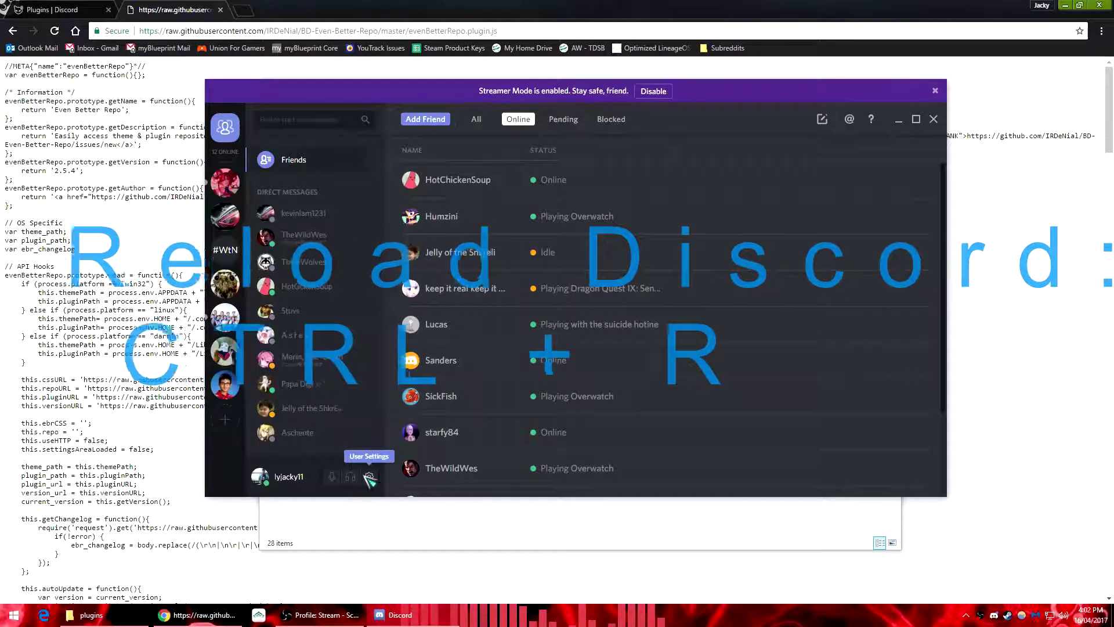
click(369, 477)
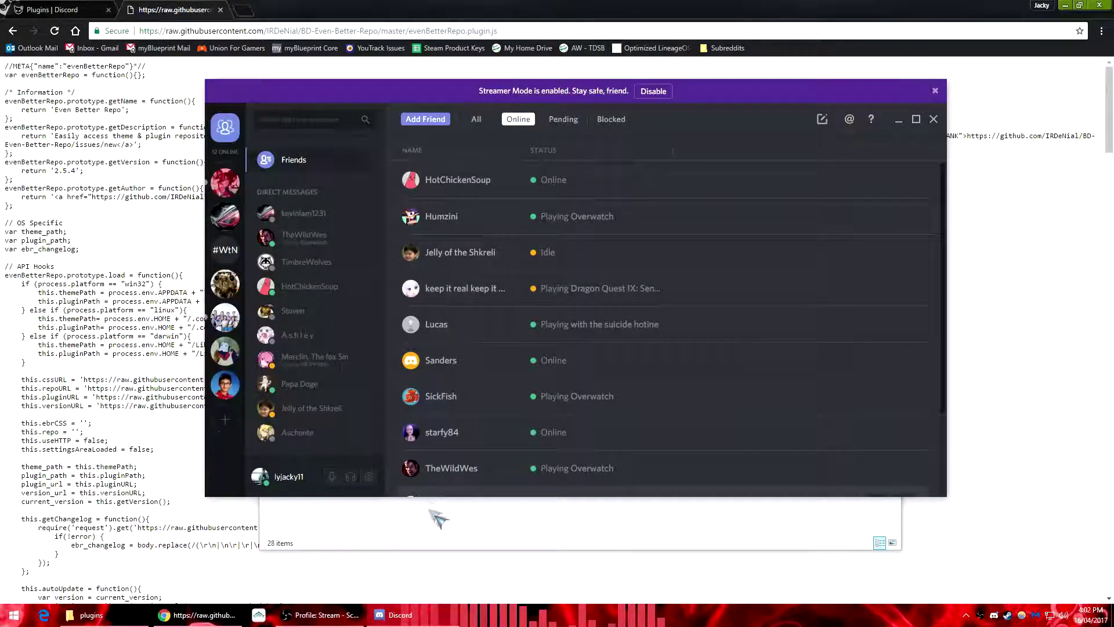
click(436, 516)
click(897, 94)
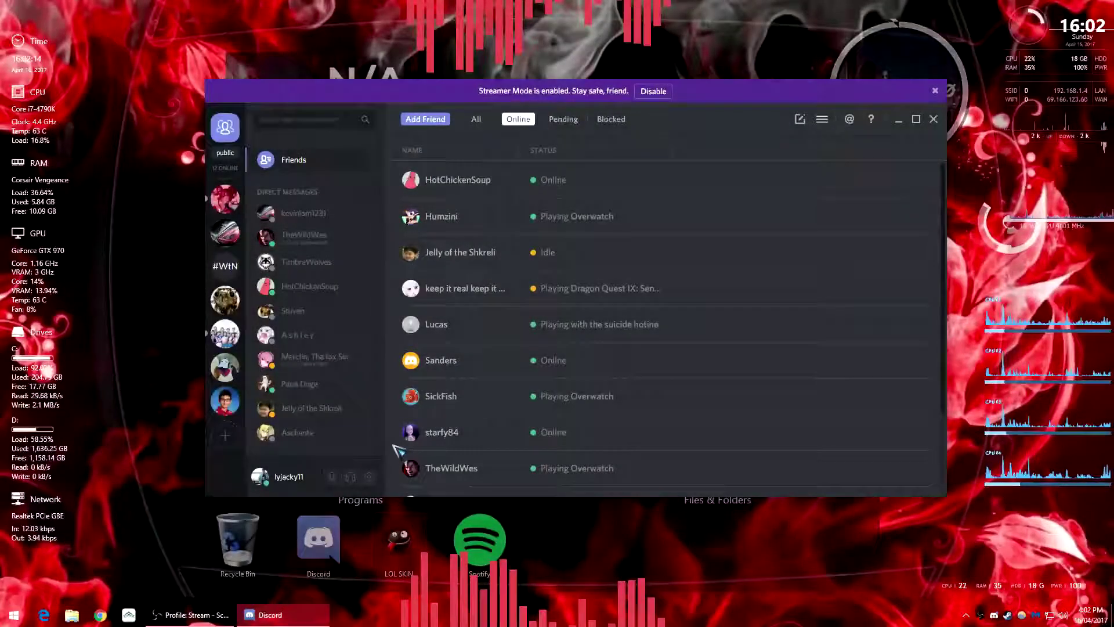
click(369, 475)
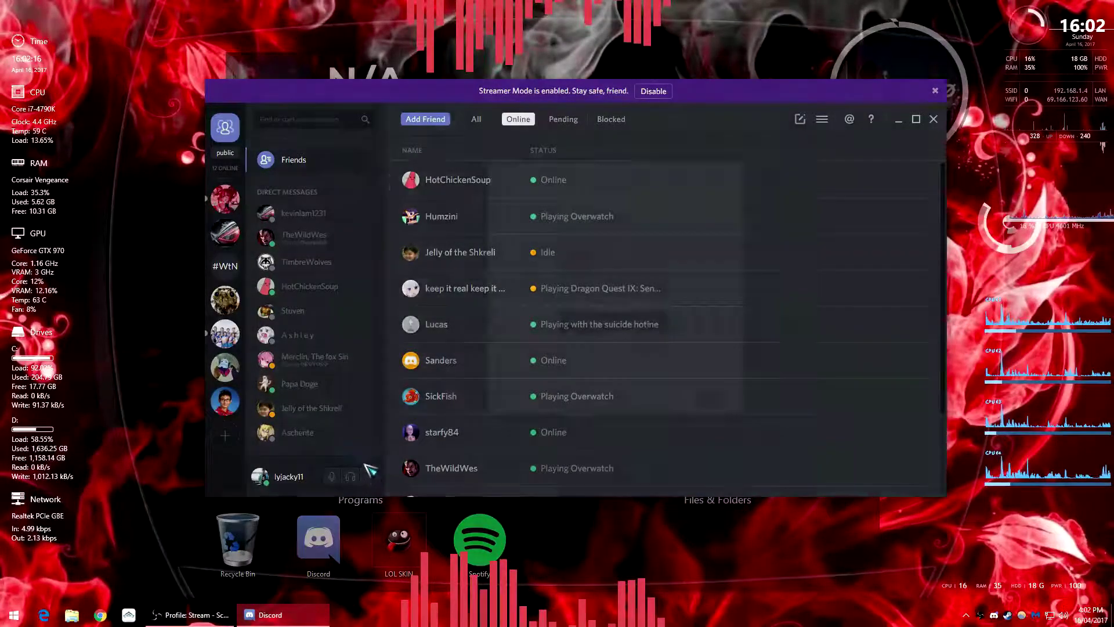
- Tick Enabled on Even Better Repo in BetterDiscord's Plugins list, then close settings
click(380, 442)
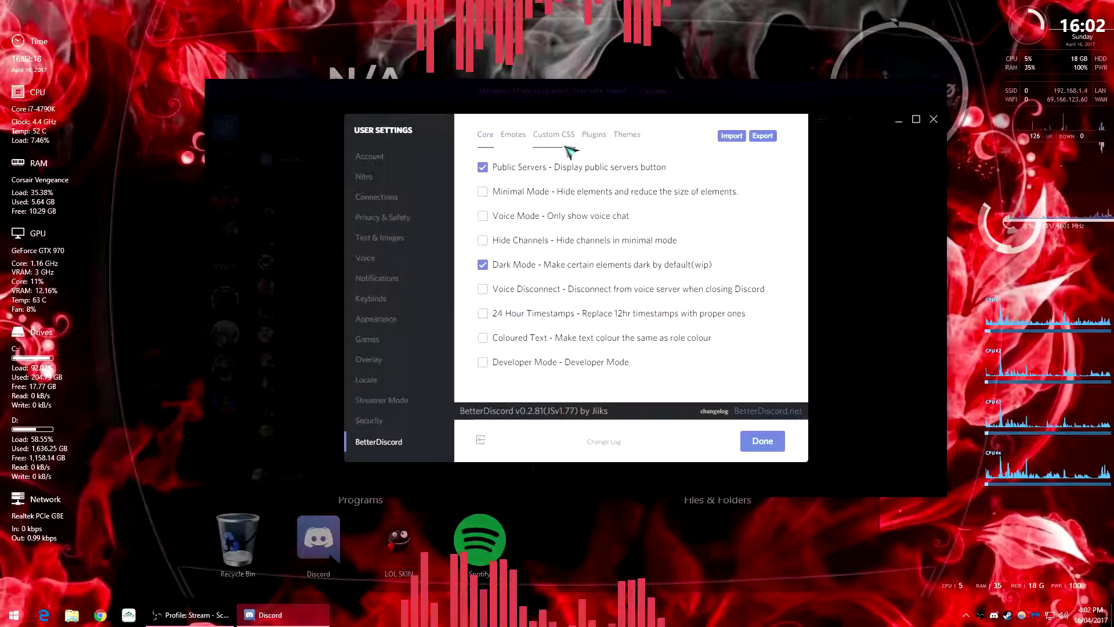
click(594, 135)
scroll(610, 296, down, 2)
scroll(488, 267, down, 1)
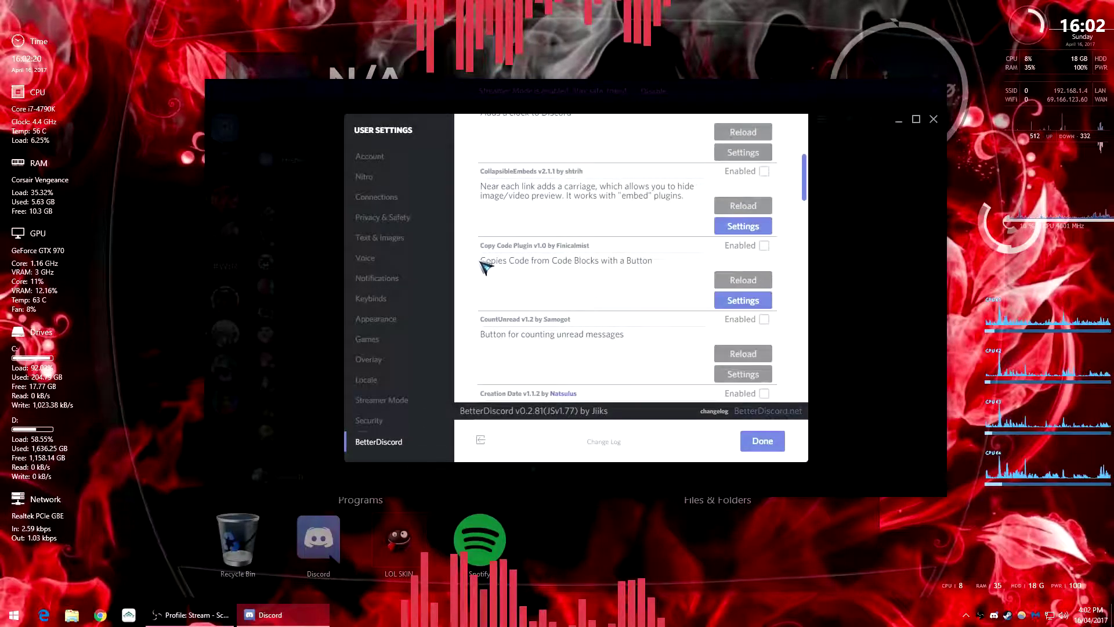
scroll(488, 266, down, 1)
scroll(513, 272, down, 2)
scroll(609, 278, down, 1)
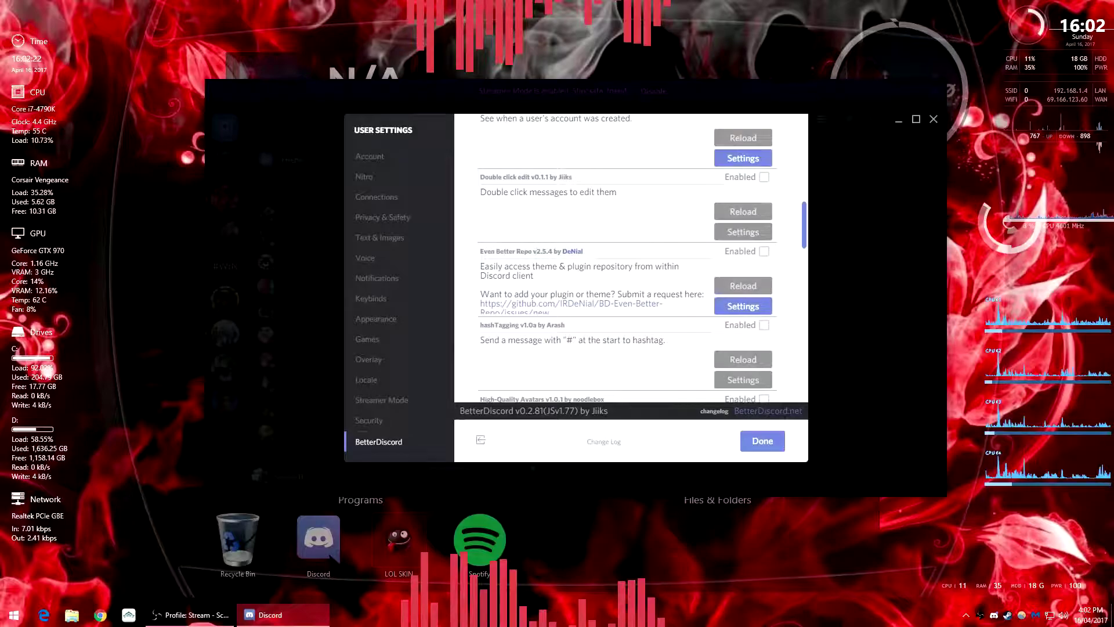
click(765, 252)
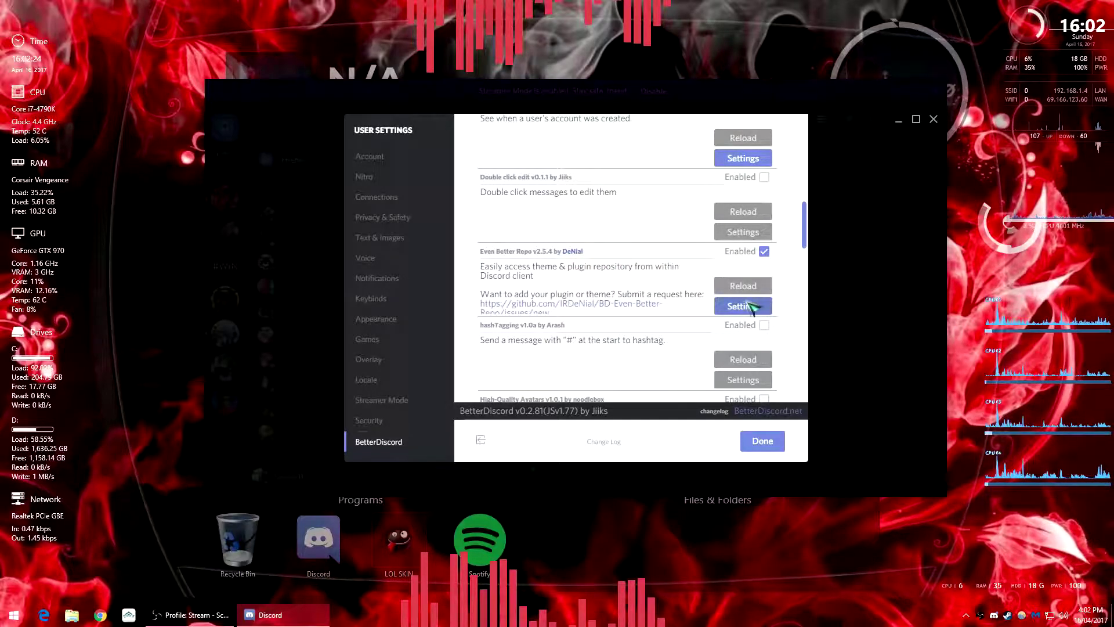
click(762, 441)
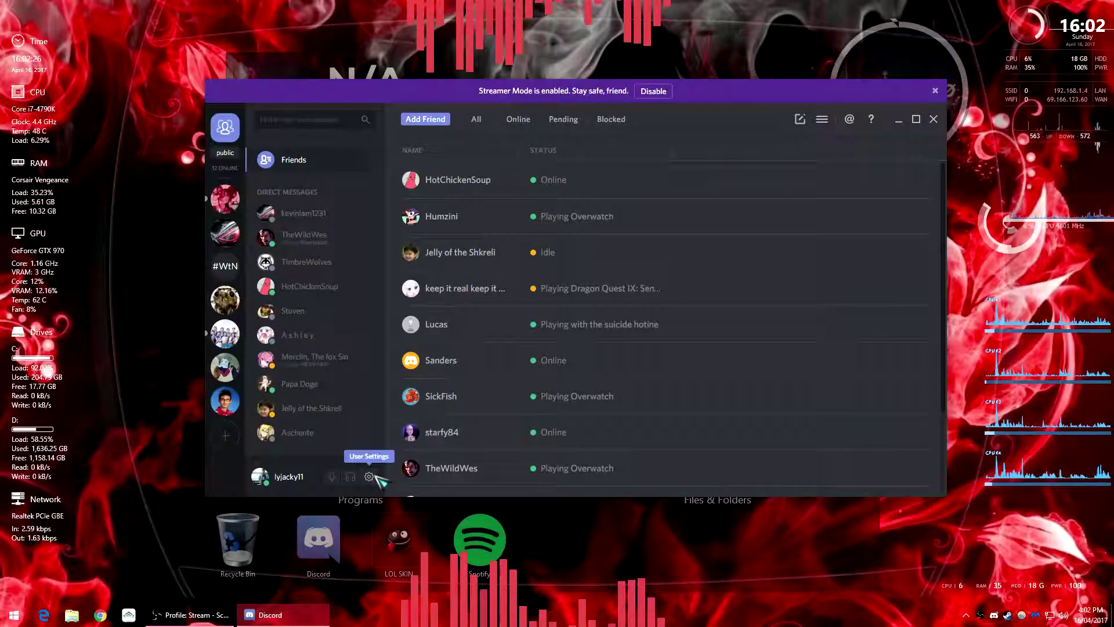
click(369, 476)
scroll(375, 410, down, 2)
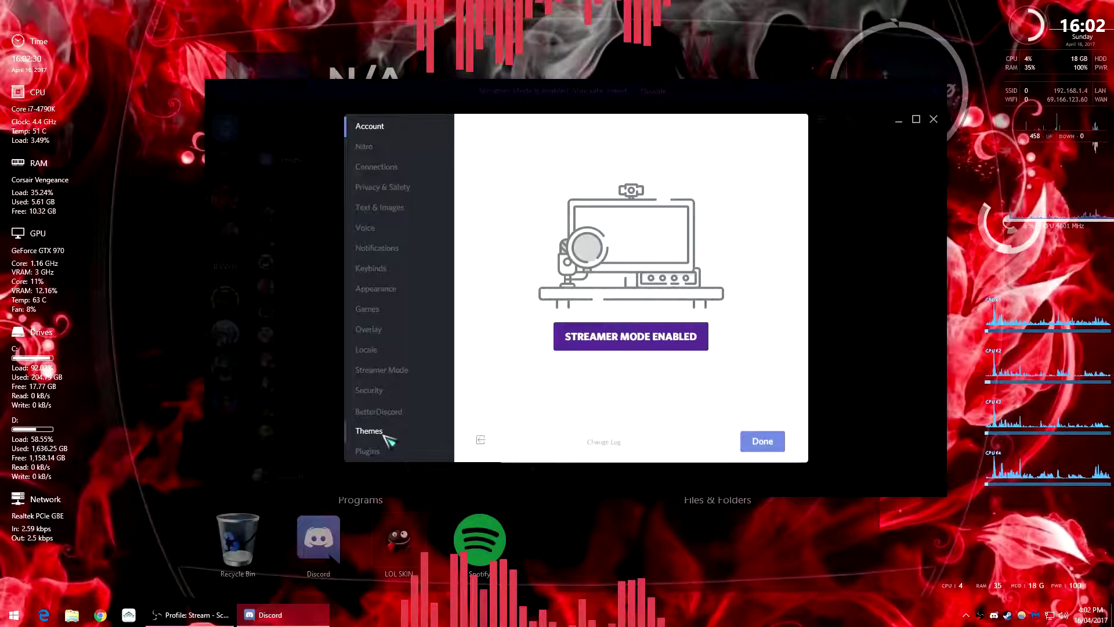
- Browse the theme repository, dismiss the export dialog, and reload Discord with Ctrl+R
click(369, 431)
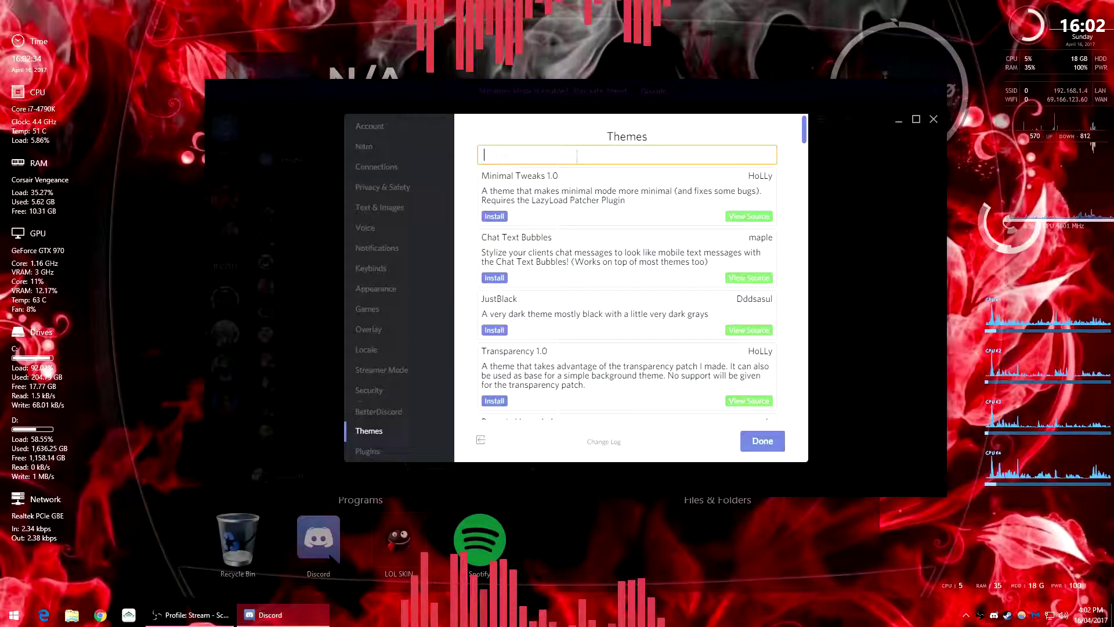
text(clearvision)
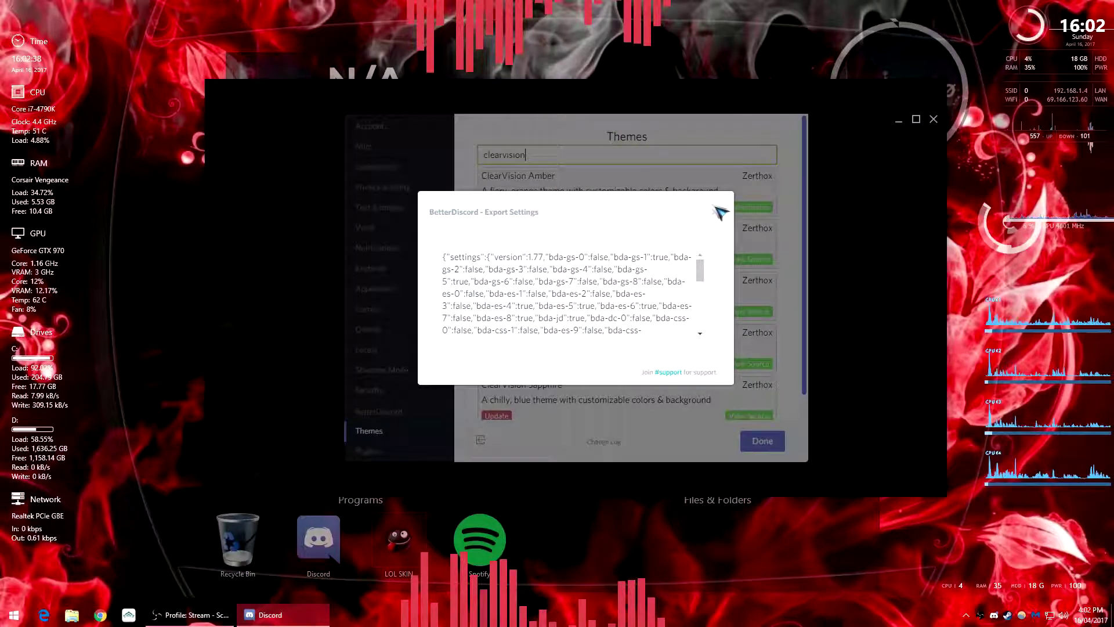
click(714, 212)
scroll(610, 287, down, 1)
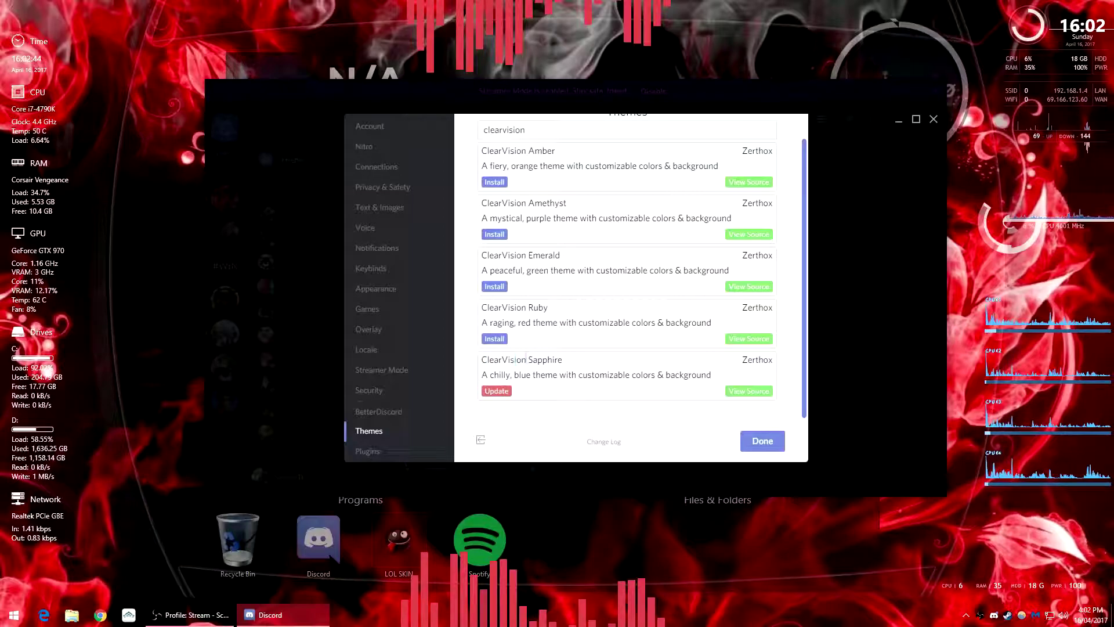
scroll(529, 325, up, 1)
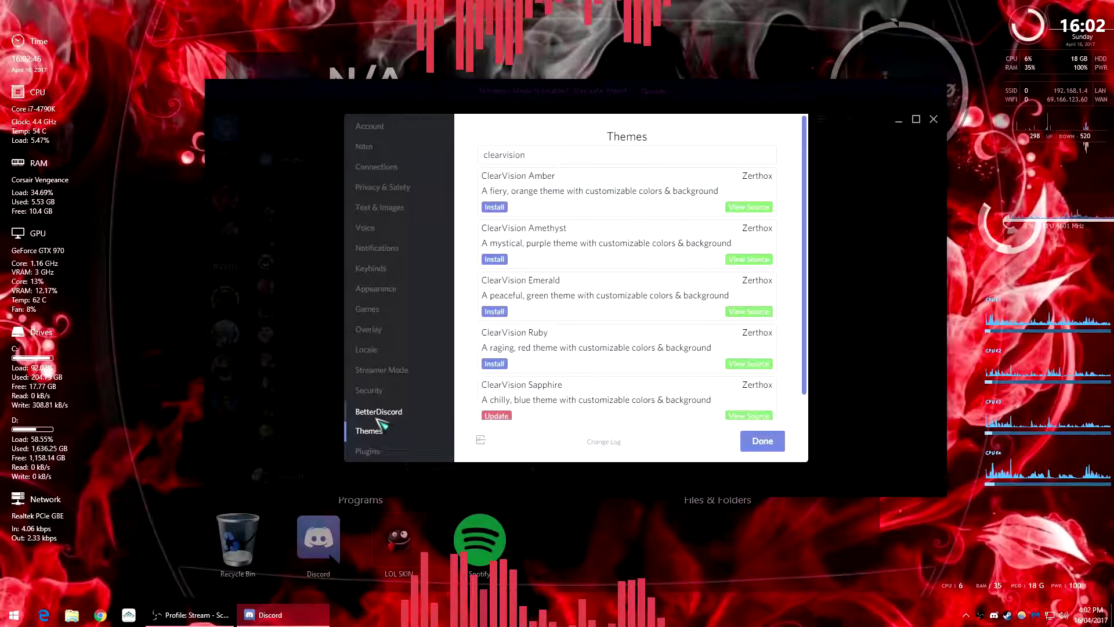
click(382, 416)
click(391, 431)
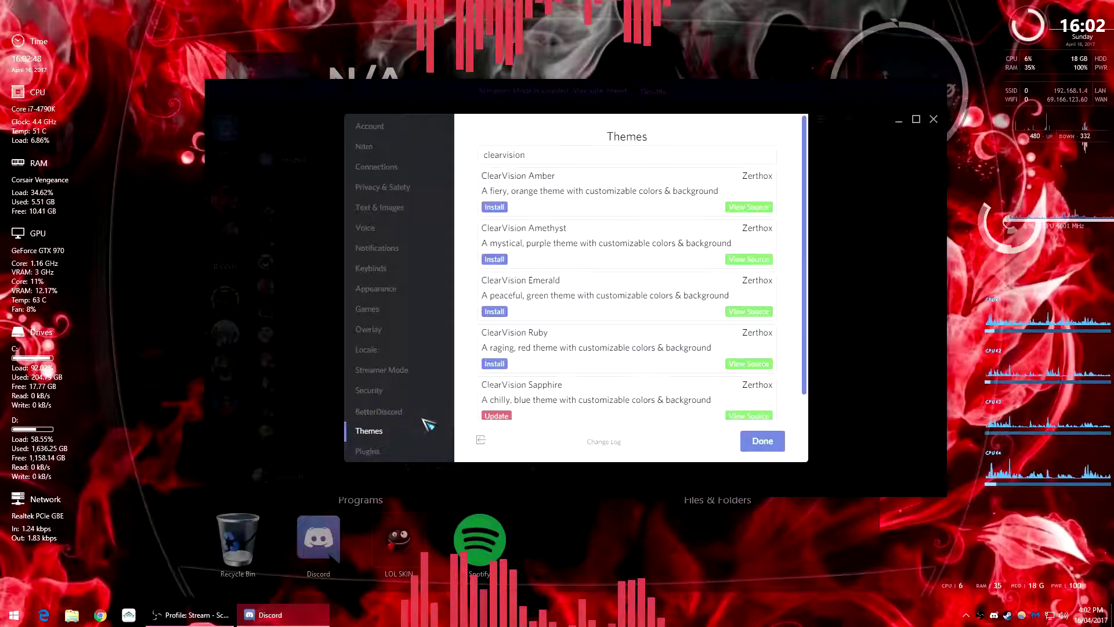
scroll(626, 297, down, 1)
click(764, 440)
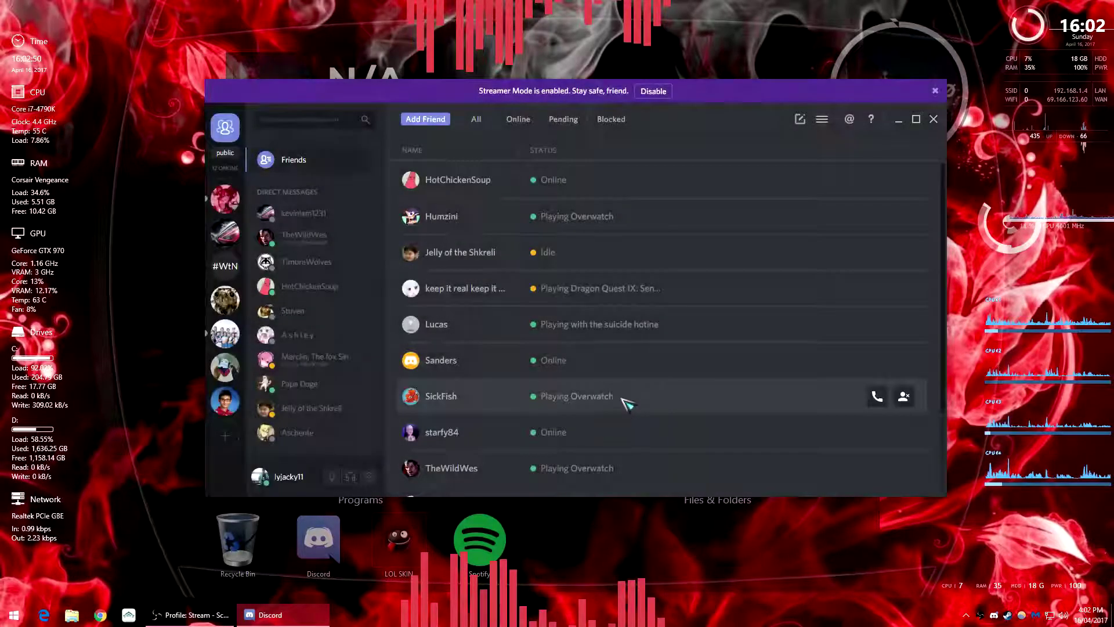
key(ctrl+r)
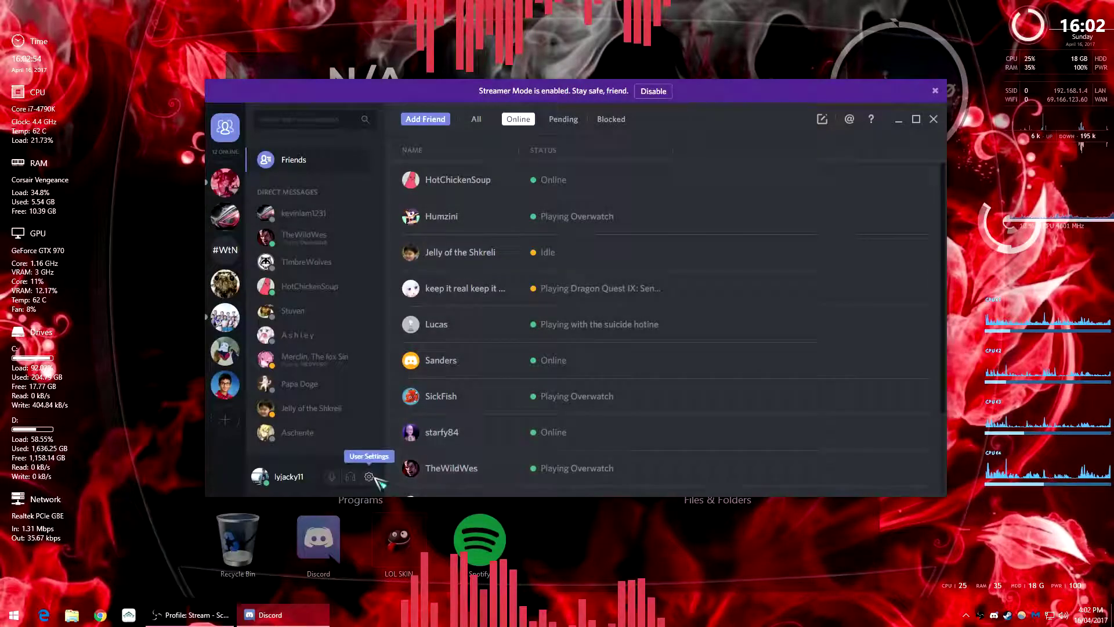
- Enable ClearVision Sapphire in BetterDiscord's Themes list and close settings
click(374, 477)
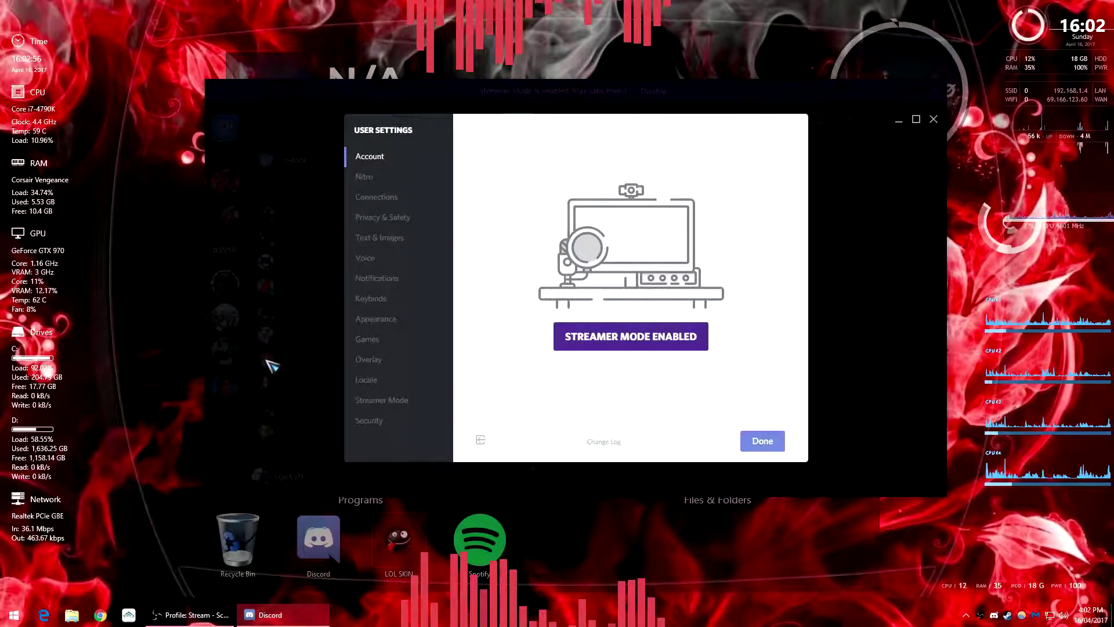
click(271, 366)
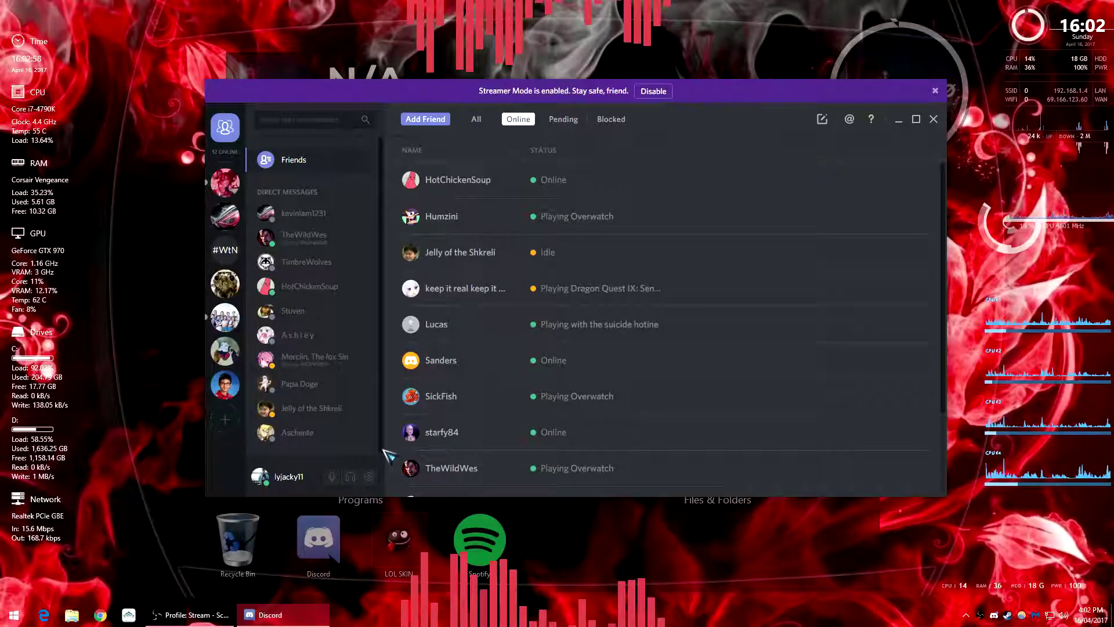
click(368, 476)
click(378, 444)
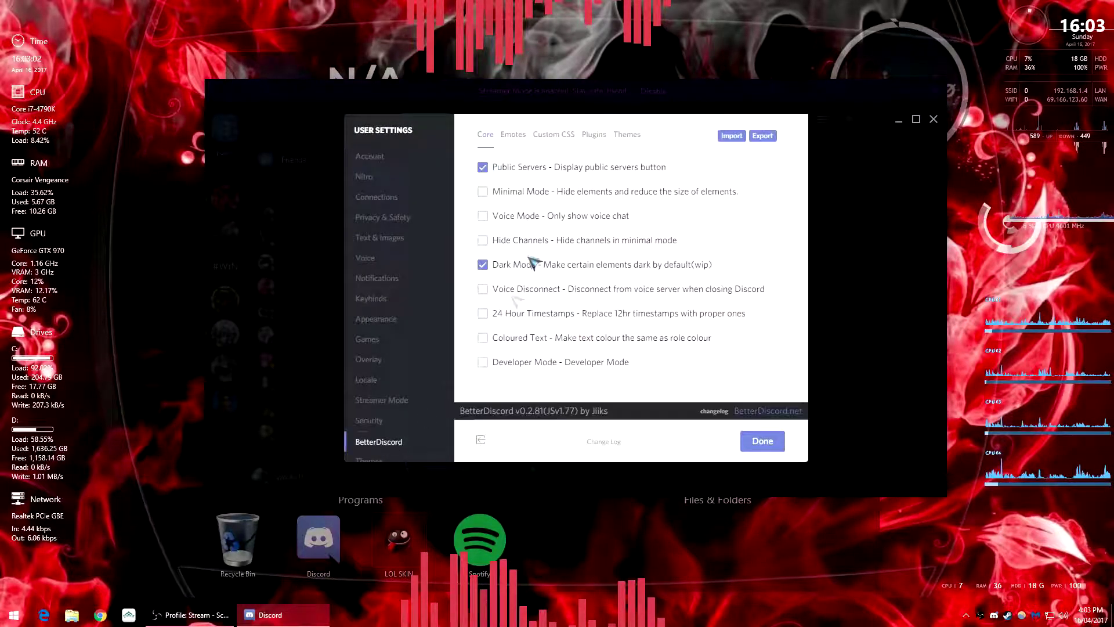
click(628, 134)
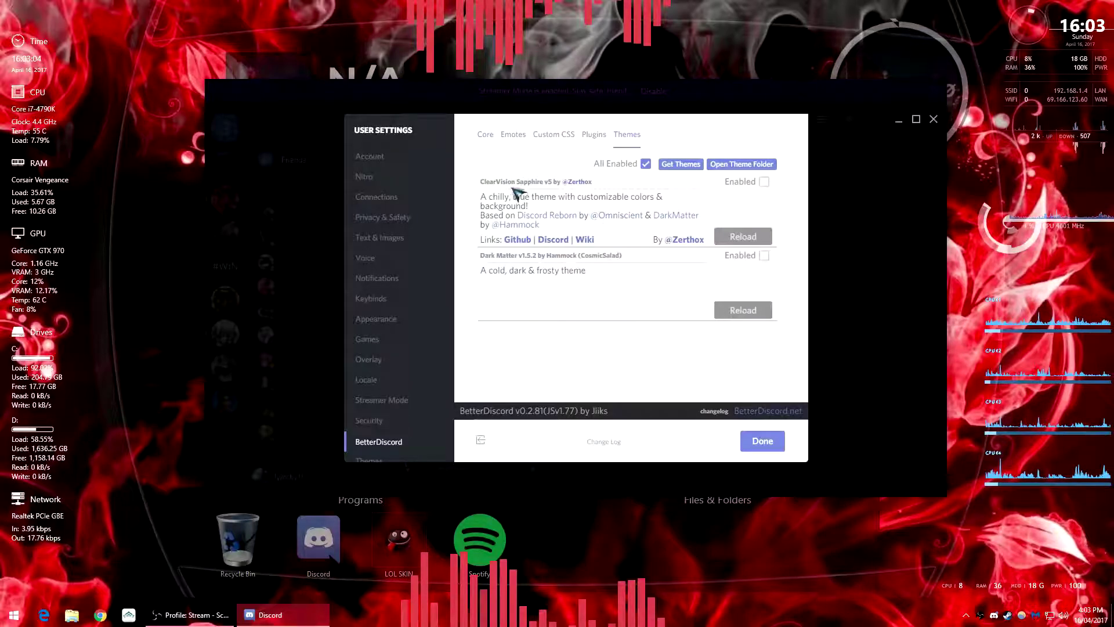
click(765, 183)
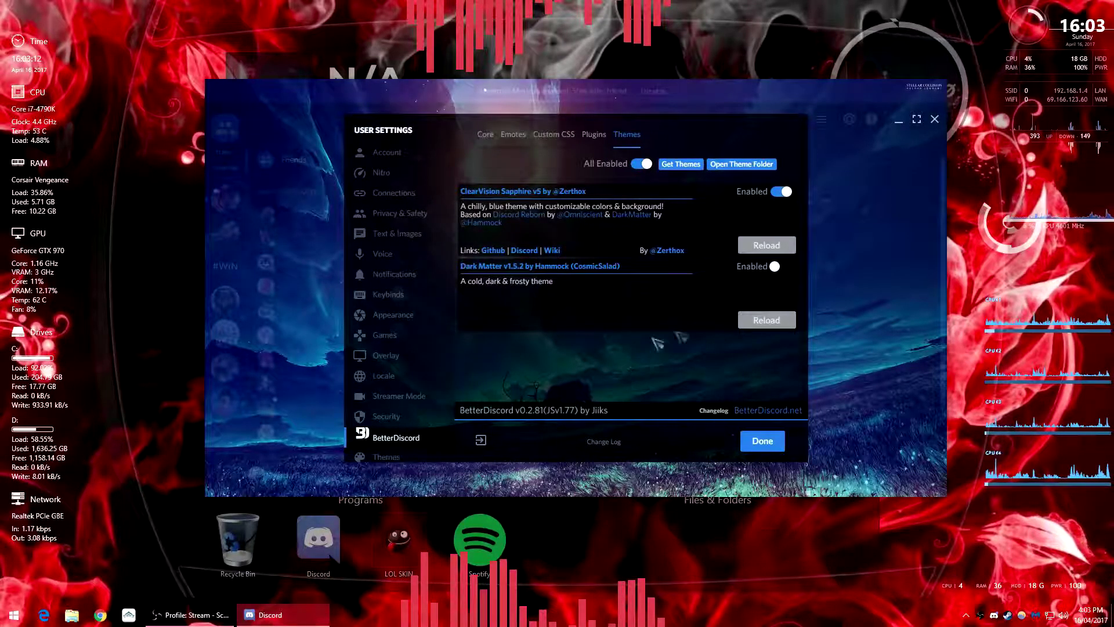
click(765, 442)
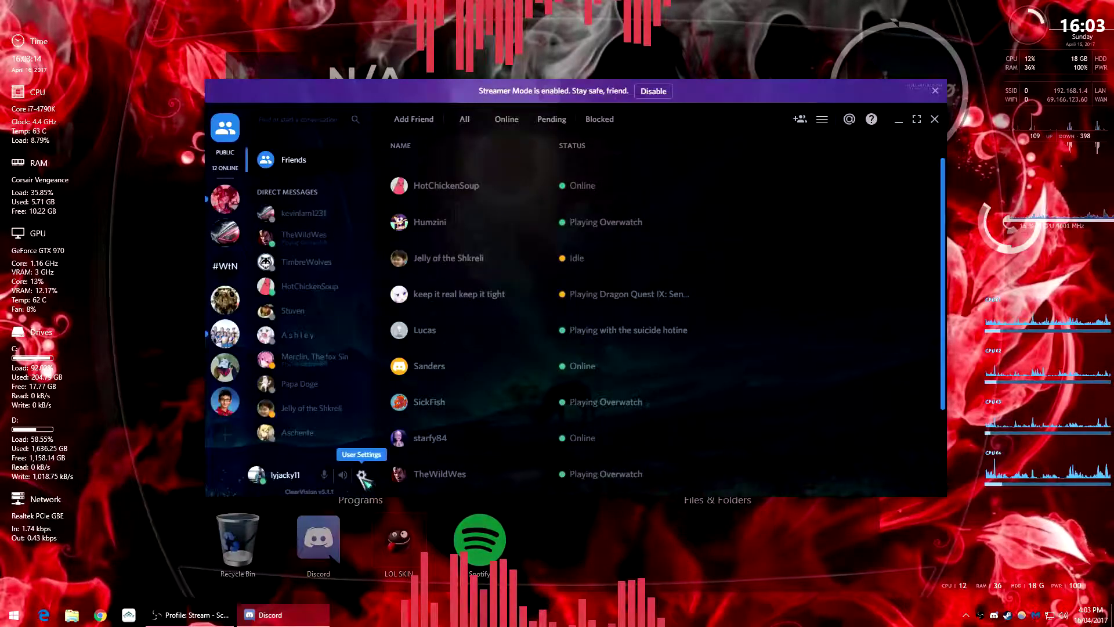
- Open user settings and browse the newly themed Appearance page, then close settings
click(362, 480)
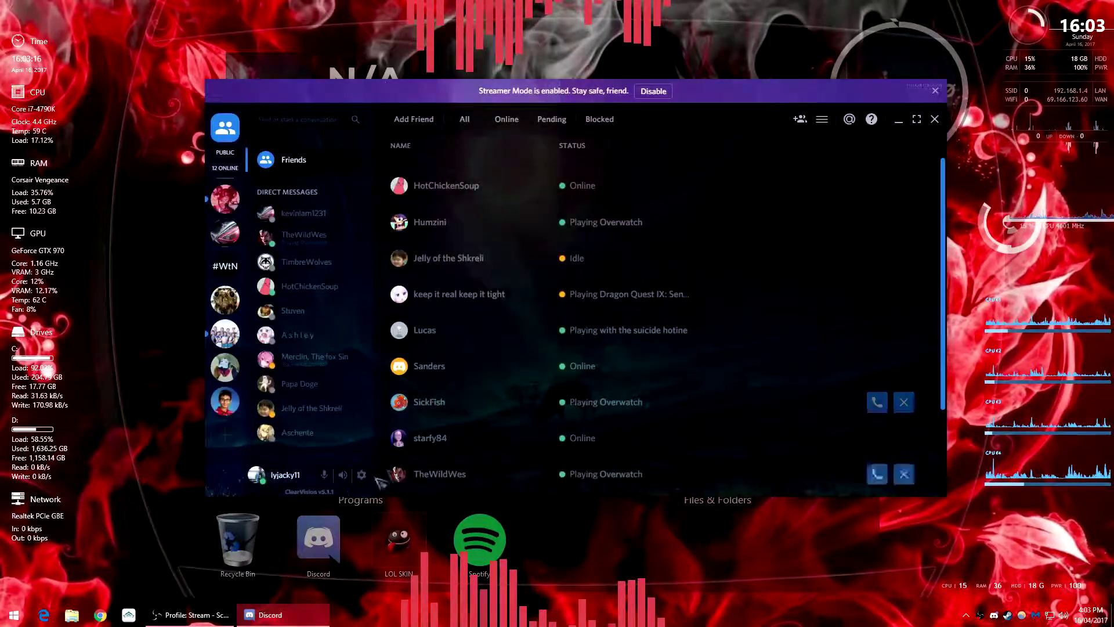
click(366, 478)
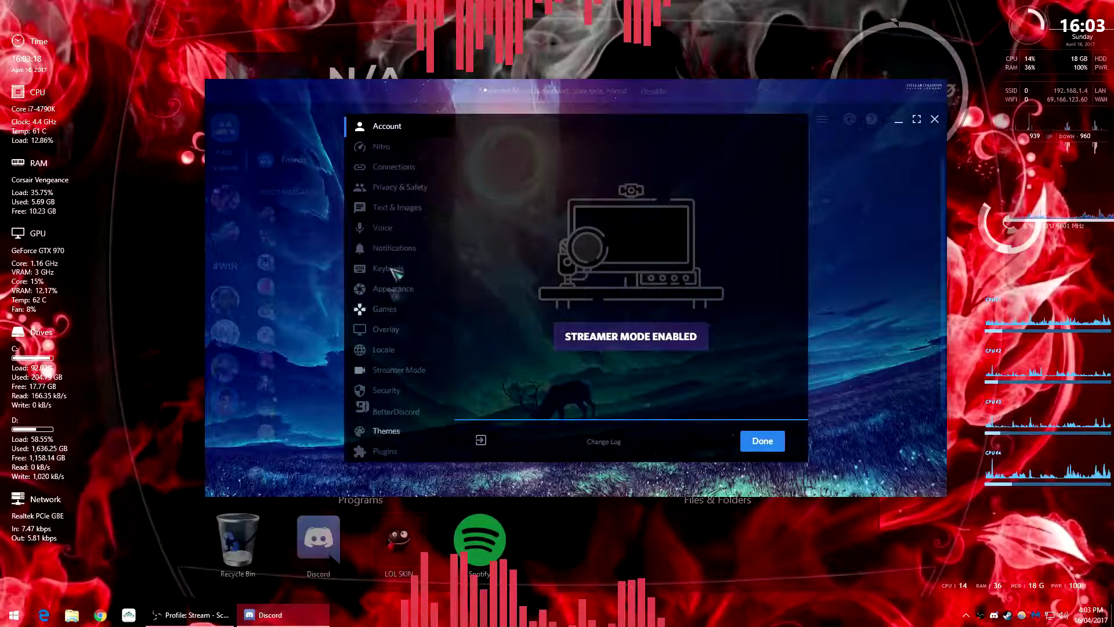
click(375, 288)
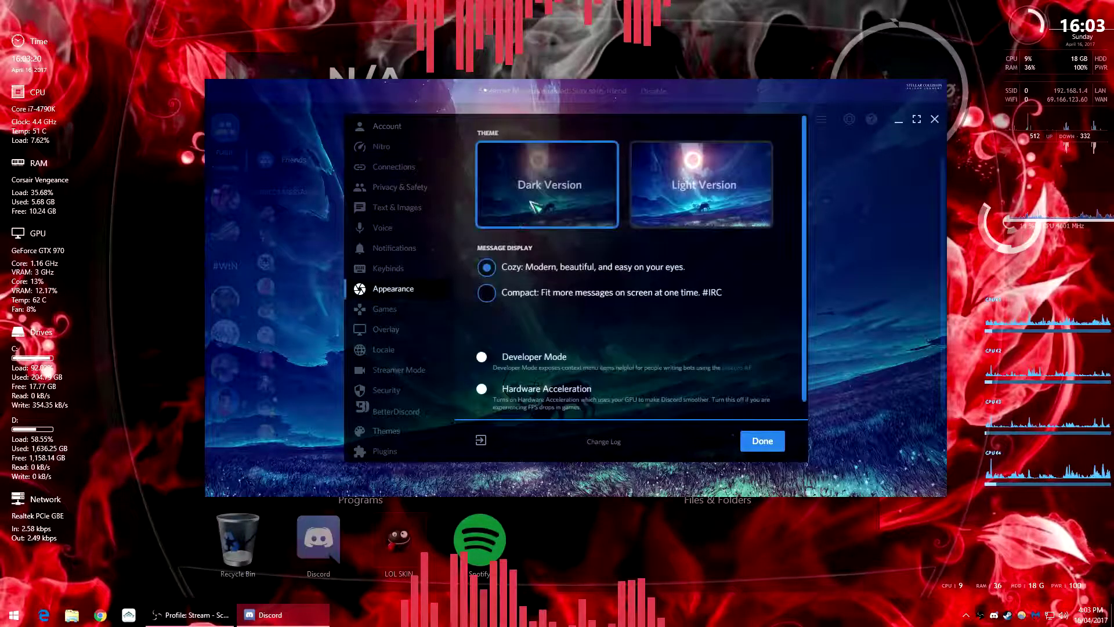
click(760, 441)
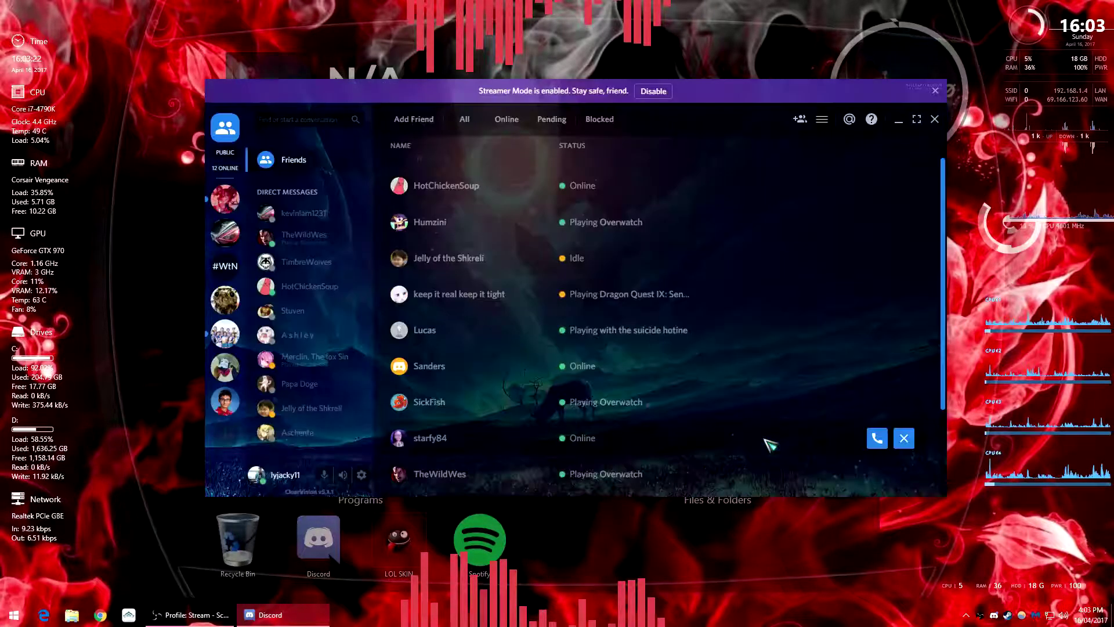
- Open the BetterDiscord themes folder showing the ClearVision Sapphire and DarkMatter files, then close it
click(360, 475)
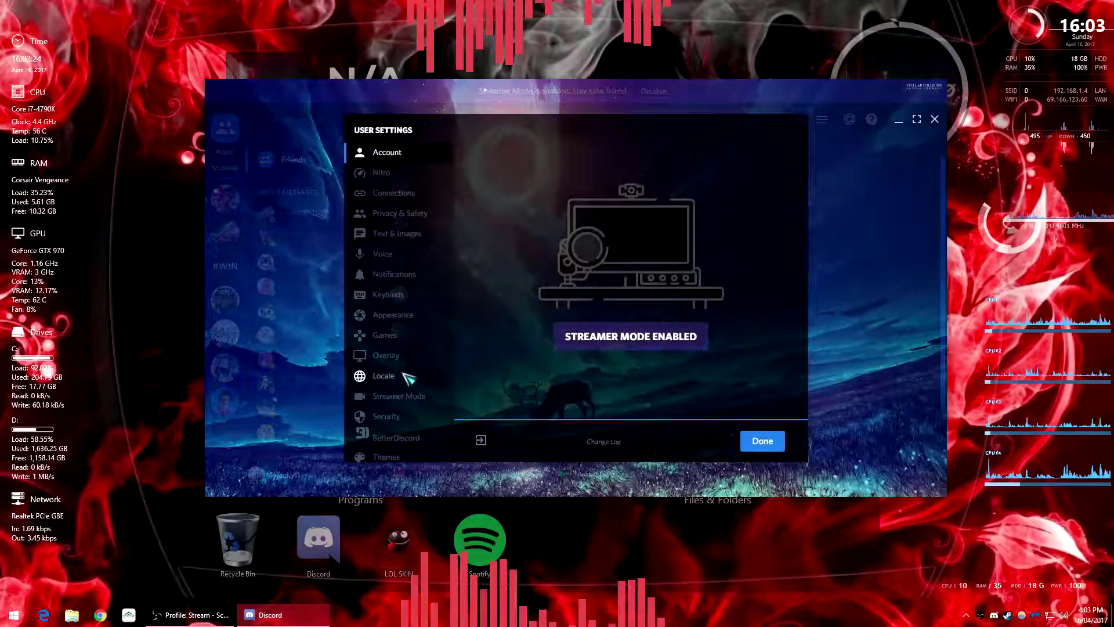
click(388, 430)
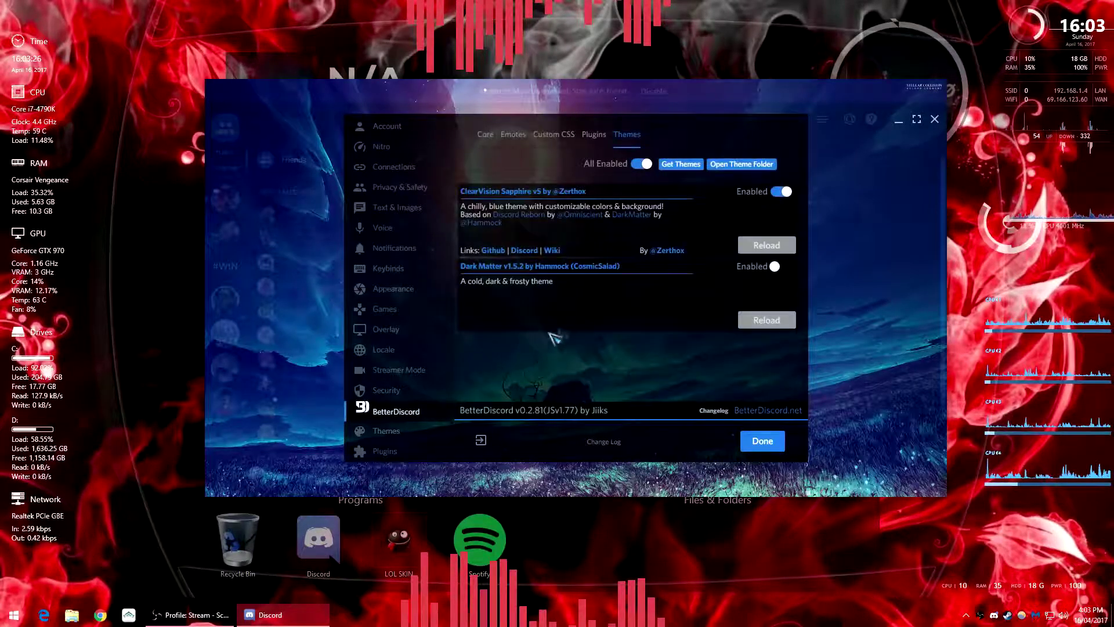
click(740, 164)
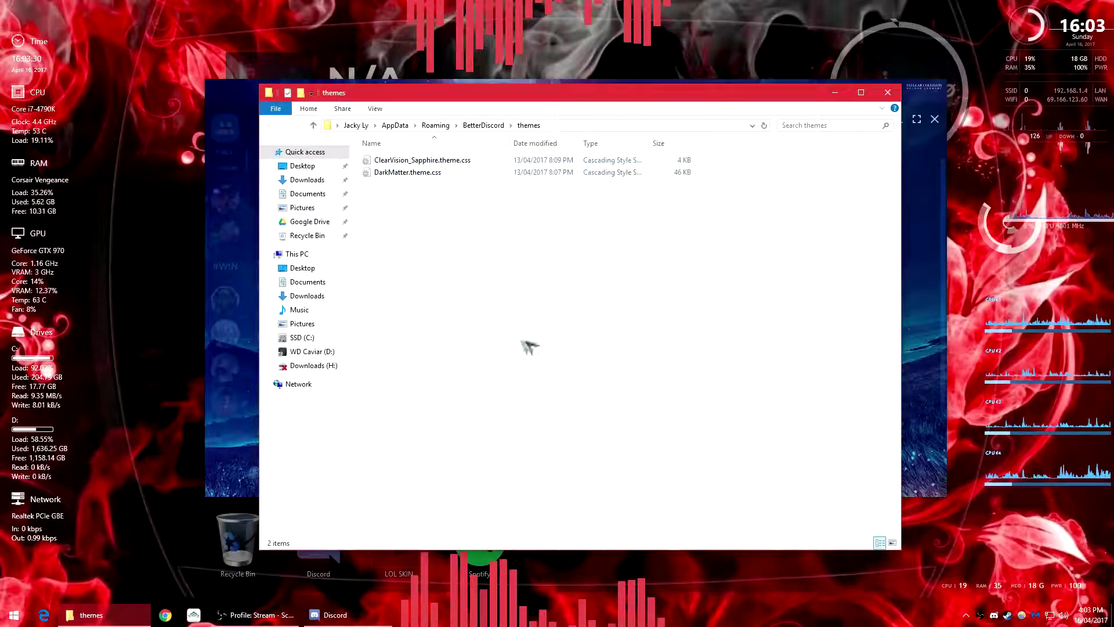
click(888, 94)
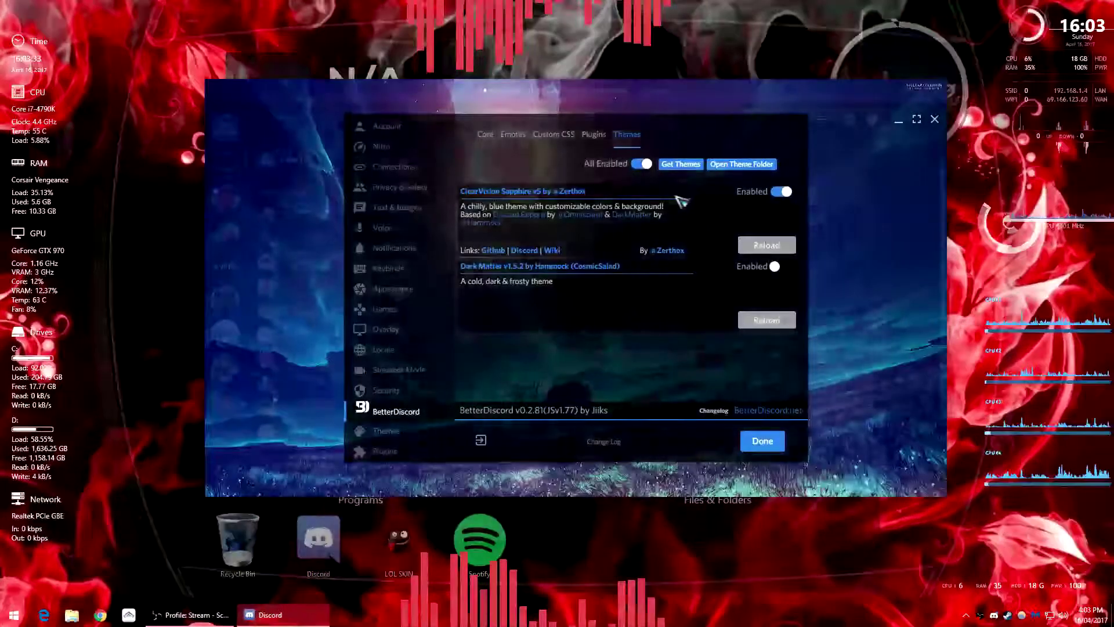
- Scroll BetterDiscord's plugin repository list to the bottom, then reload Discord with Ctrl+R
click(596, 136)
scroll(659, 267, down, 3)
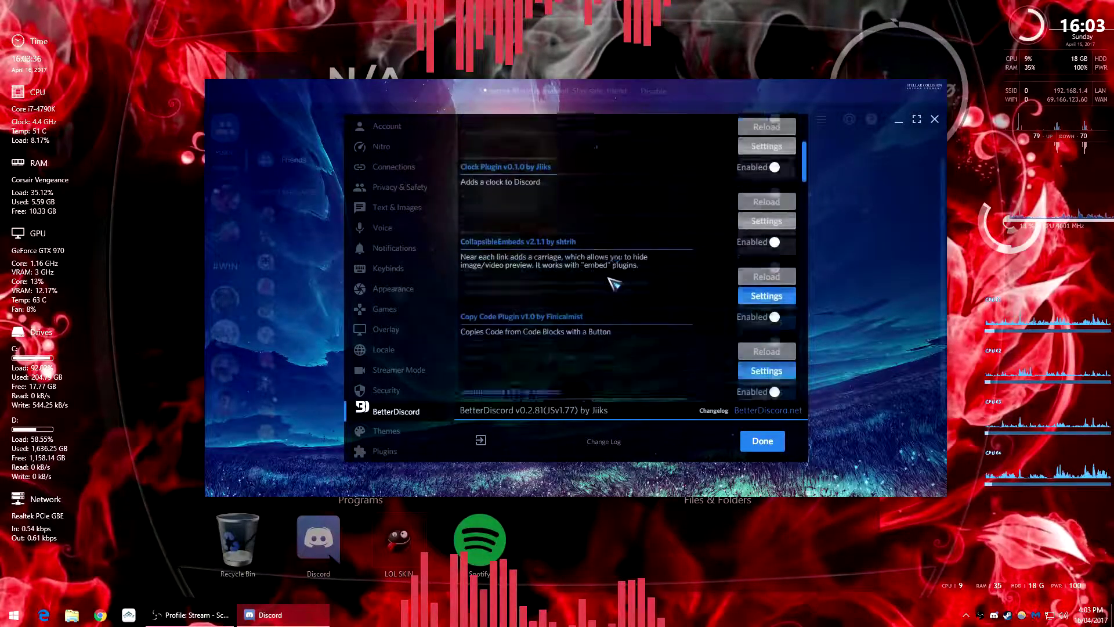
scroll(635, 279, down, 3)
scroll(626, 287, down, 3)
scroll(622, 288, down, 2)
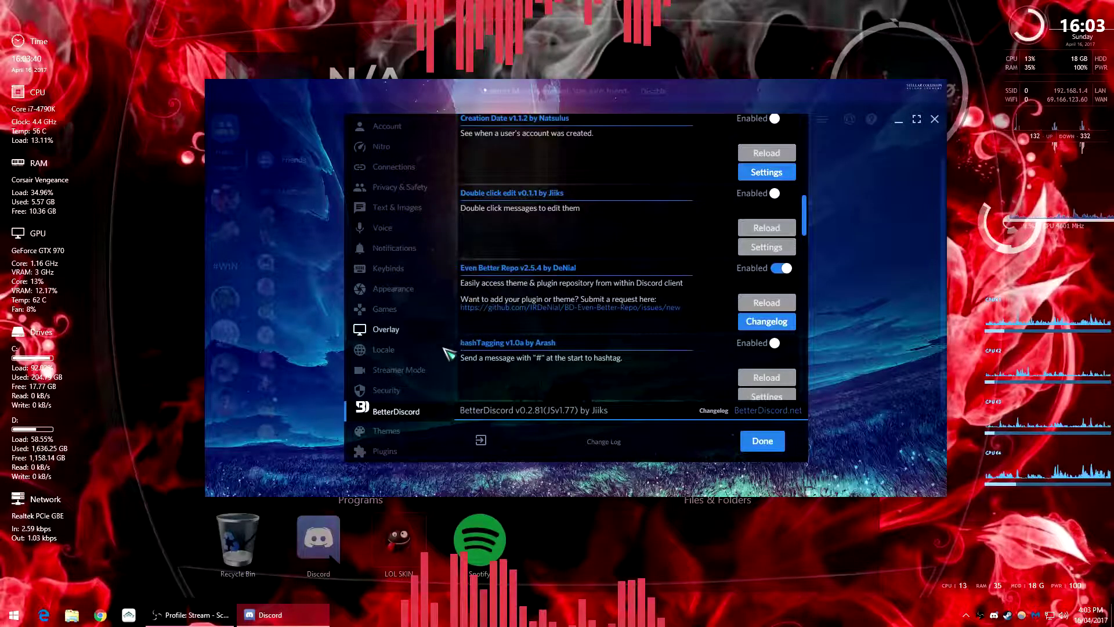
click(388, 432)
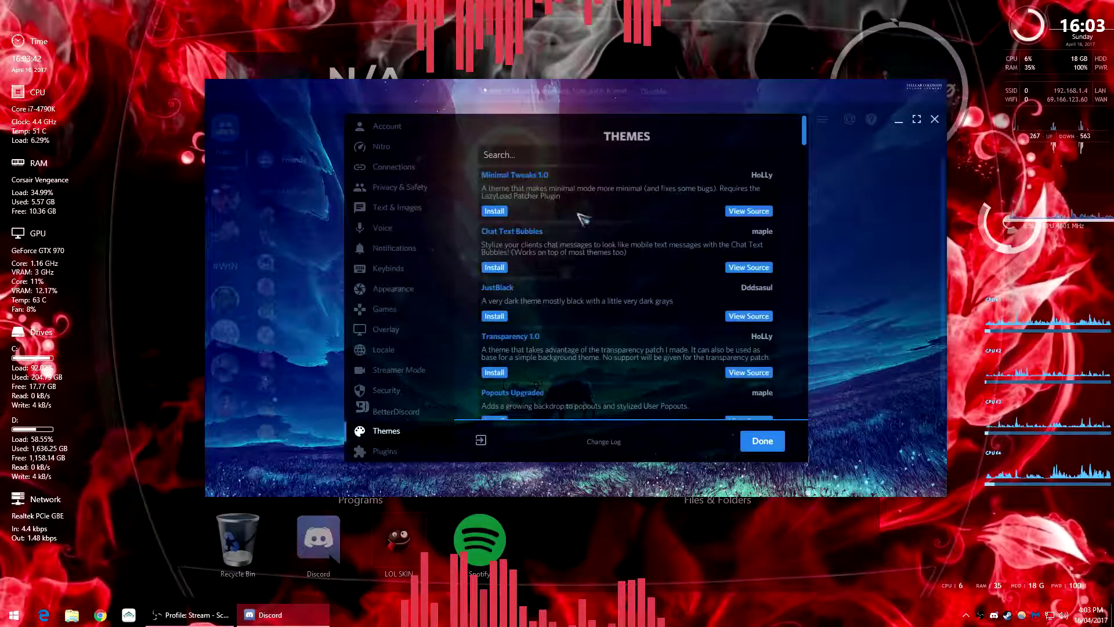
click(384, 451)
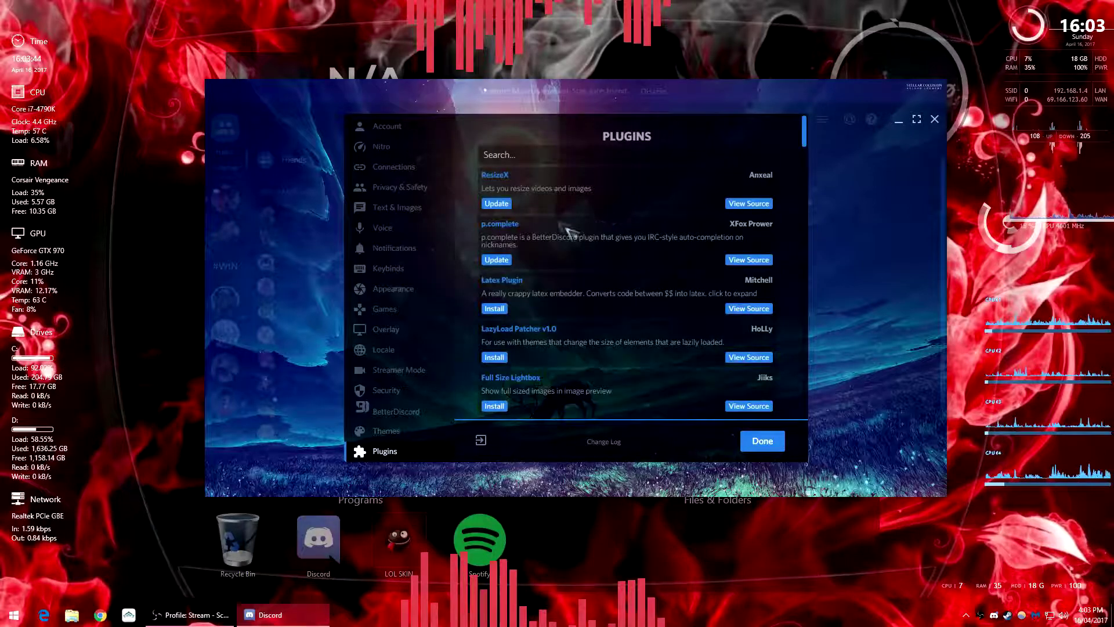
scroll(542, 209, down, 2)
scroll(542, 206, up, 2)
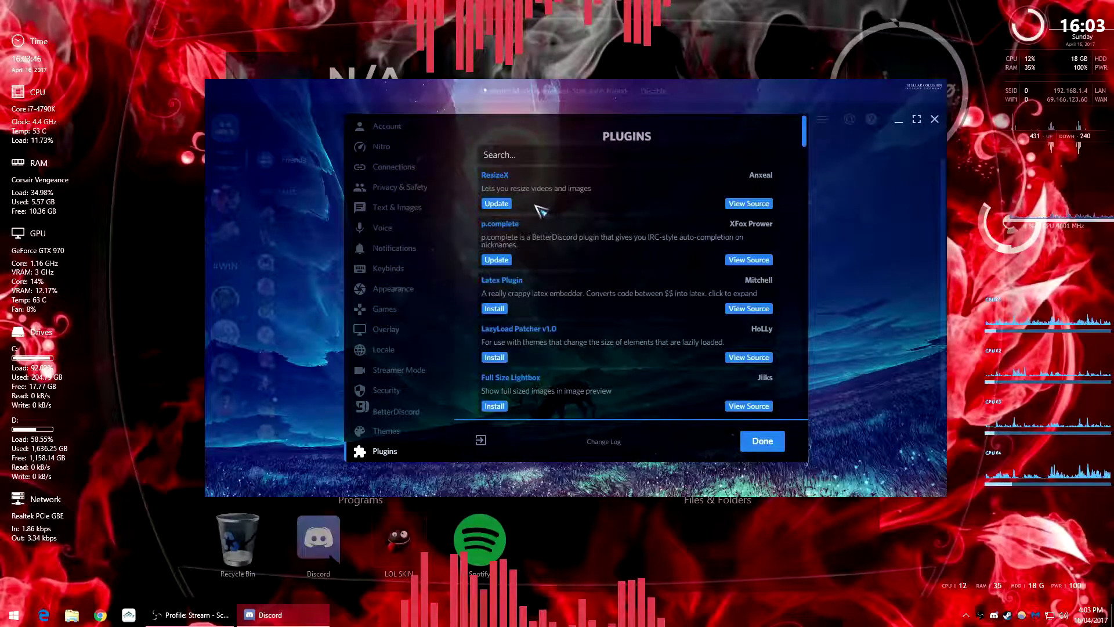
scroll(536, 222, down, 3)
scroll(610, 288, up, 3)
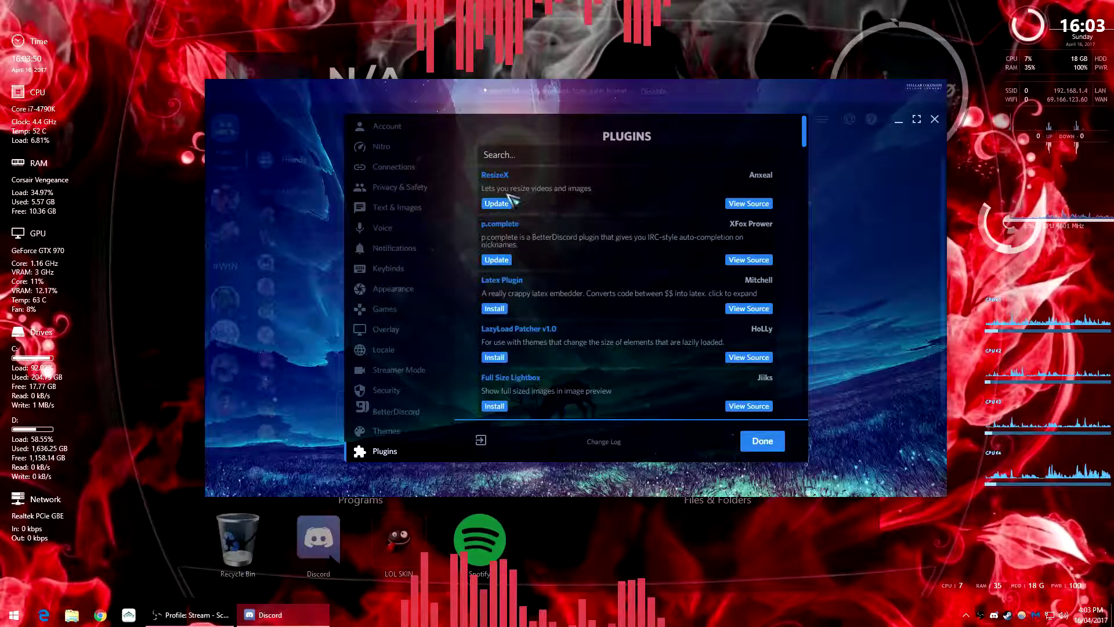
scroll(557, 218, down, 5)
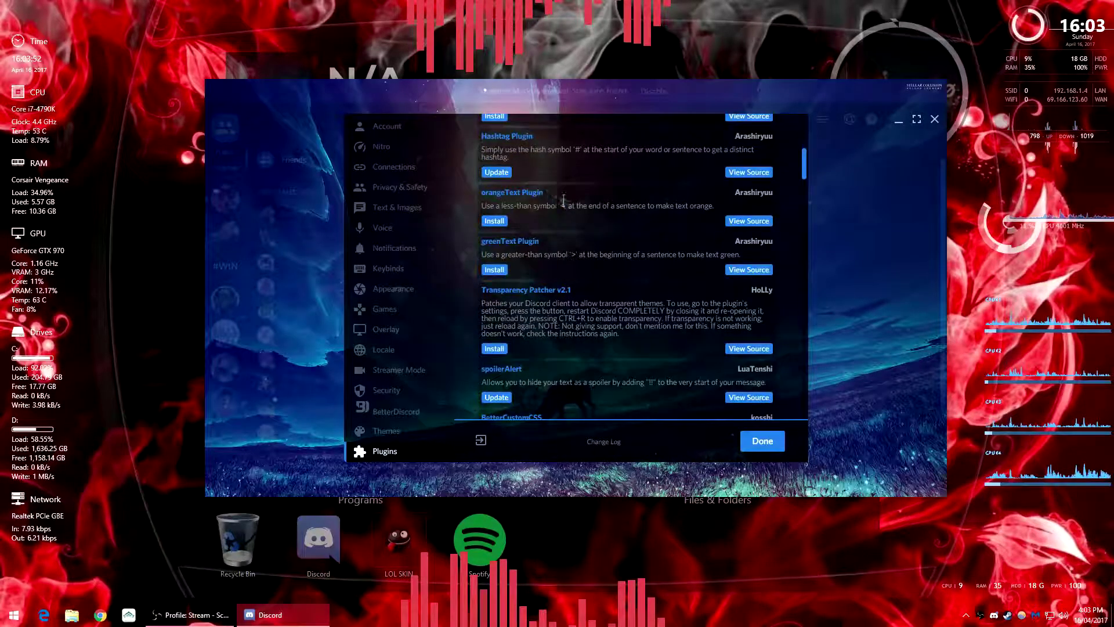
scroll(596, 258, up, 4)
scroll(597, 257, up, 2)
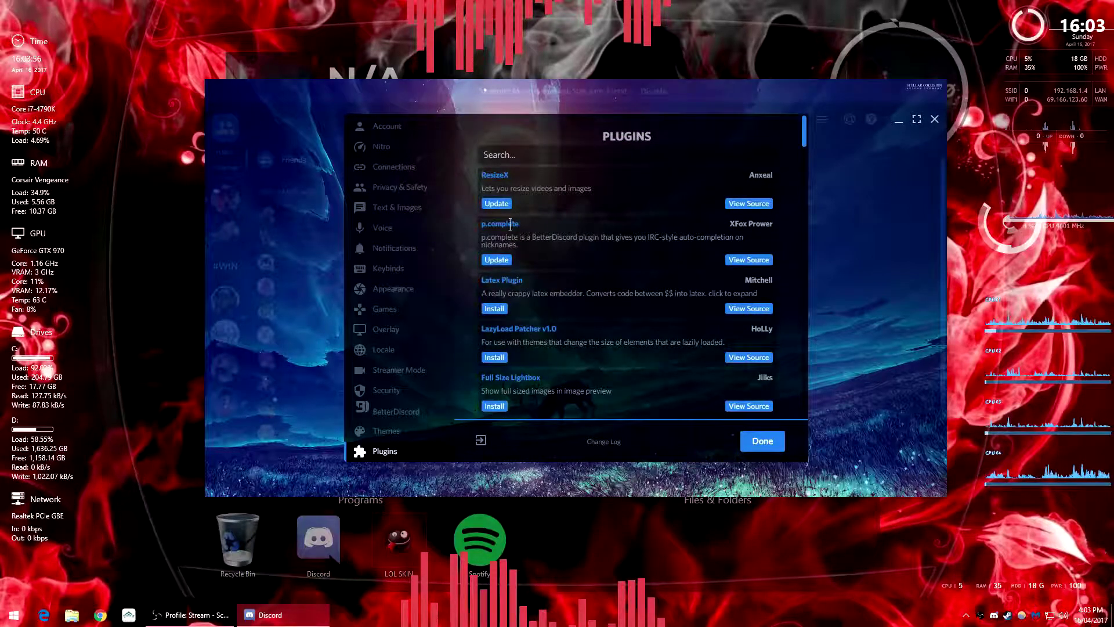
scroll(547, 182, down, 2)
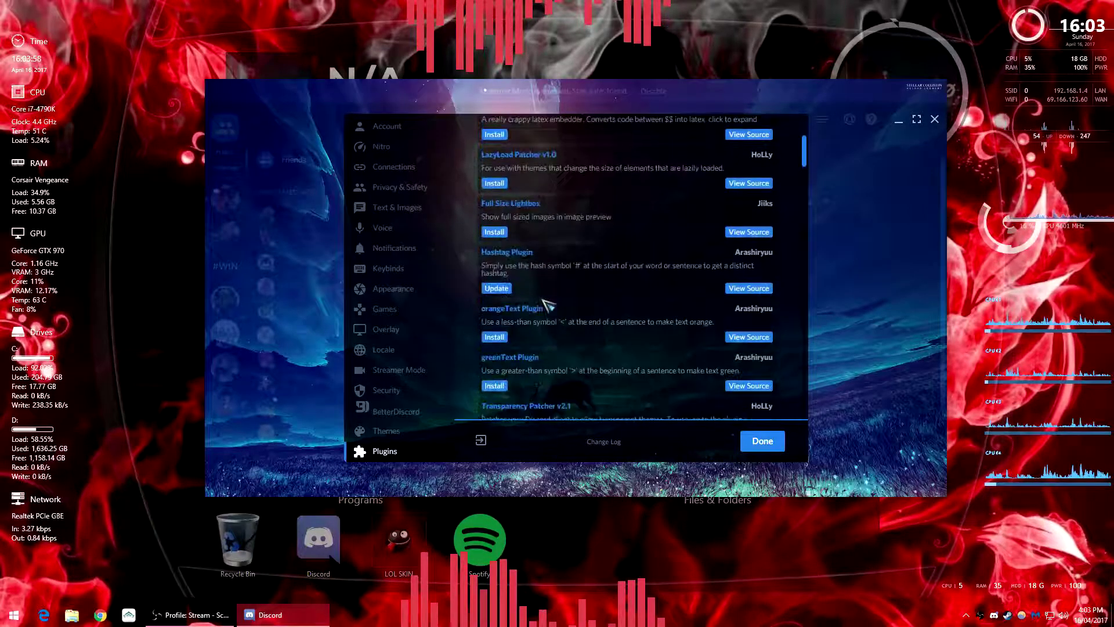
scroll(554, 258, down, 3)
scroll(557, 254, down, 3)
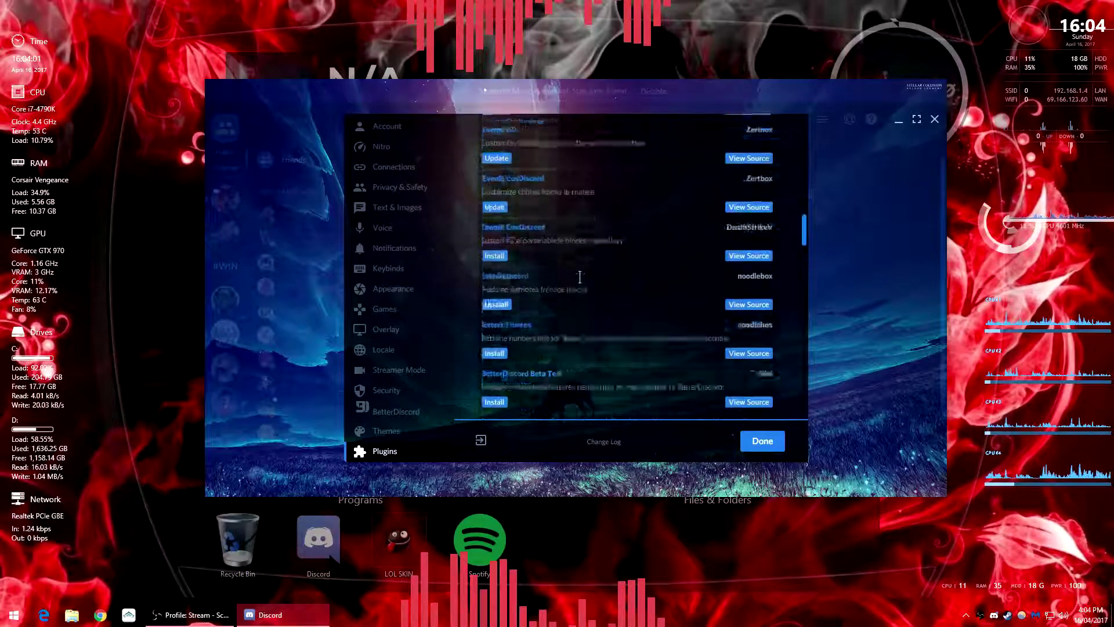
scroll(558, 253, down, 3)
scroll(562, 250, down, 3)
scroll(561, 250, down, 1)
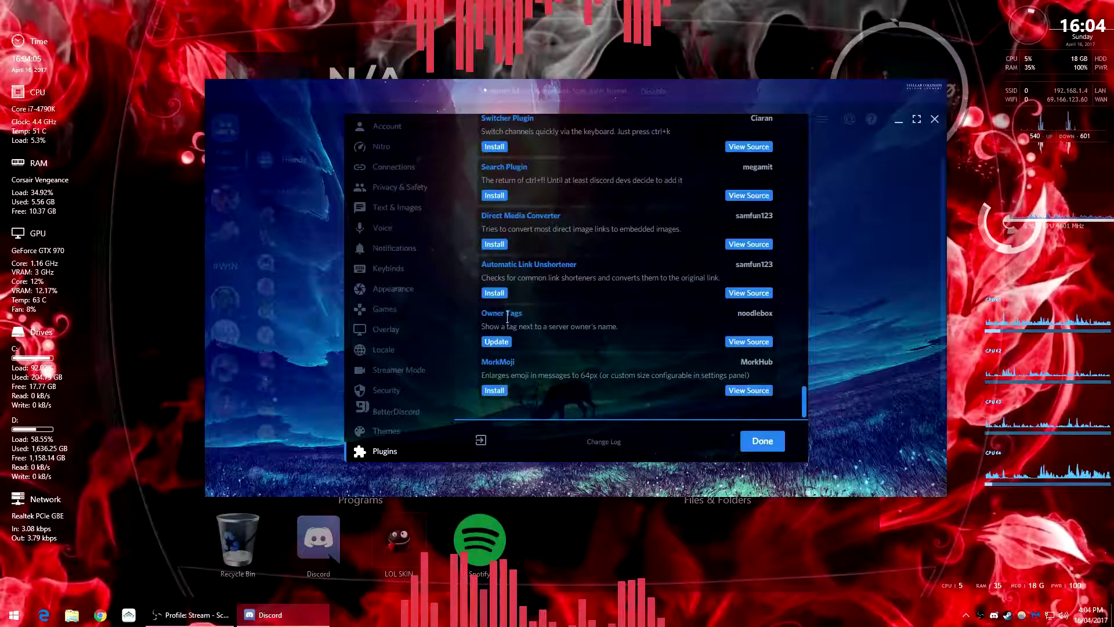
scroll(573, 279, up, 1)
scroll(540, 304, down, 1)
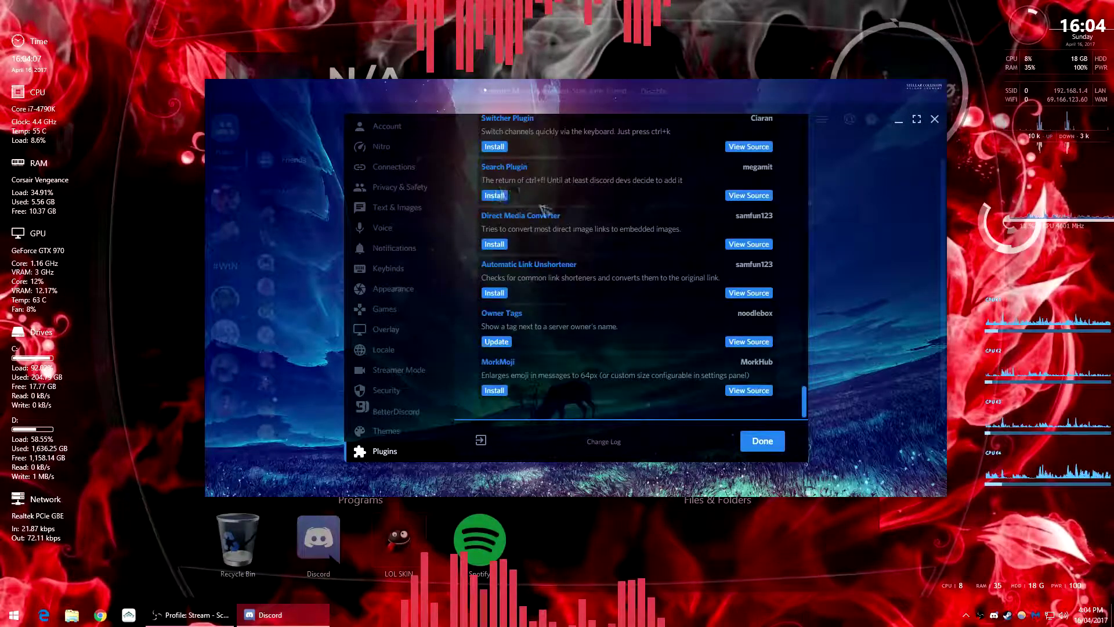
scroll(549, 262, up, 3)
scroll(560, 296, down, 3)
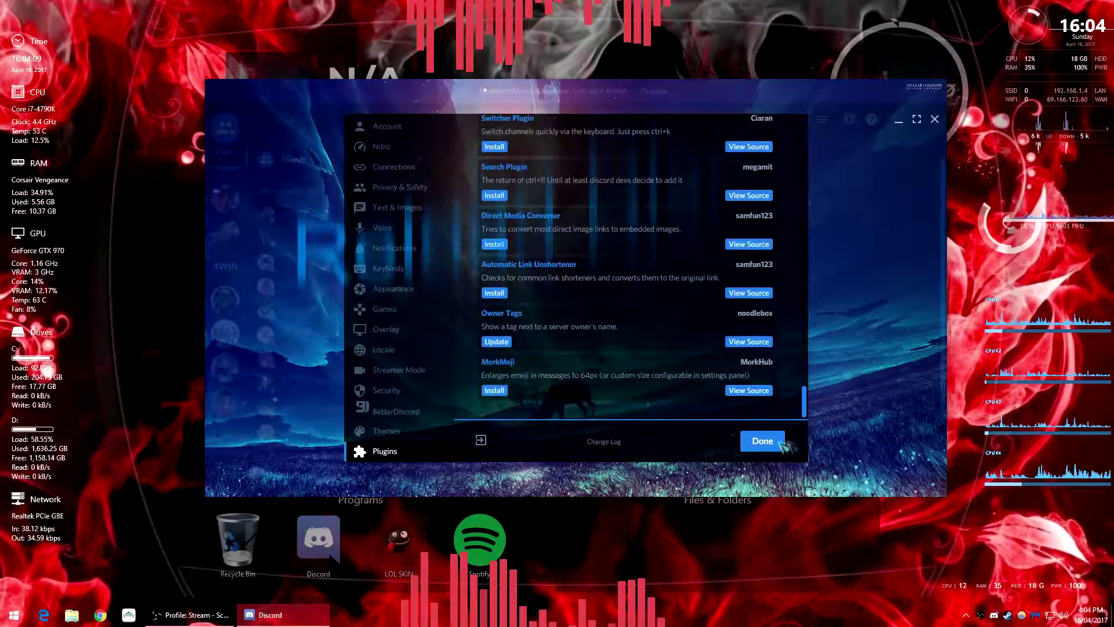
key(ctrl+r)
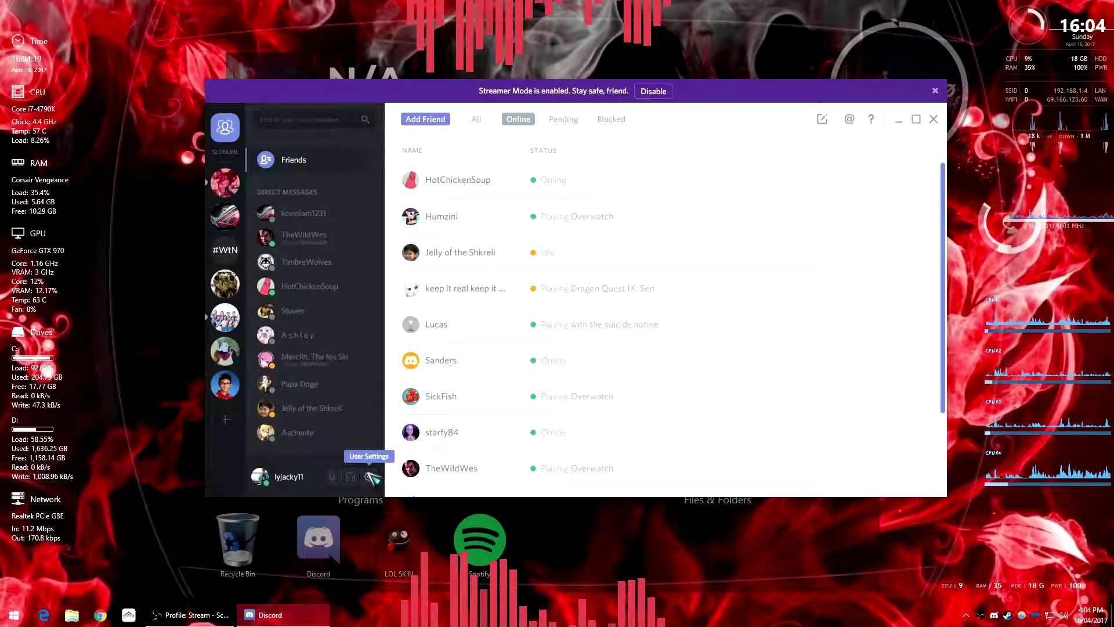
- Reload Discord once more so the ClearVision styles load, then reopen user settings
key(ctrl+r)
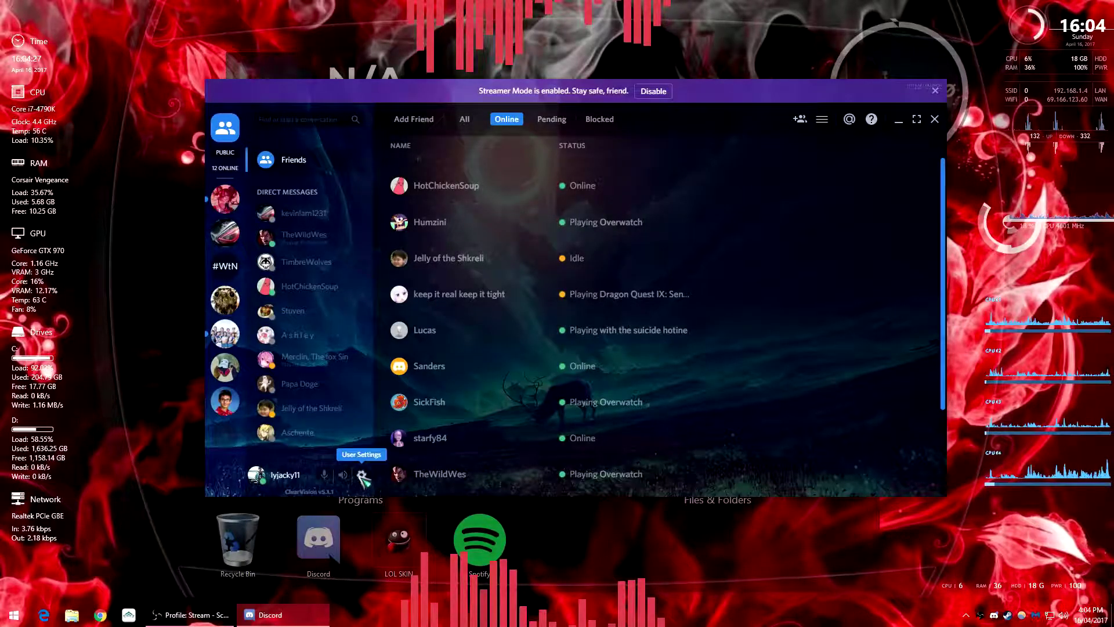
click(361, 475)
- Switch the BetterDiscord Plugins tab's All Enabled toggle on for every installed plugin
click(394, 439)
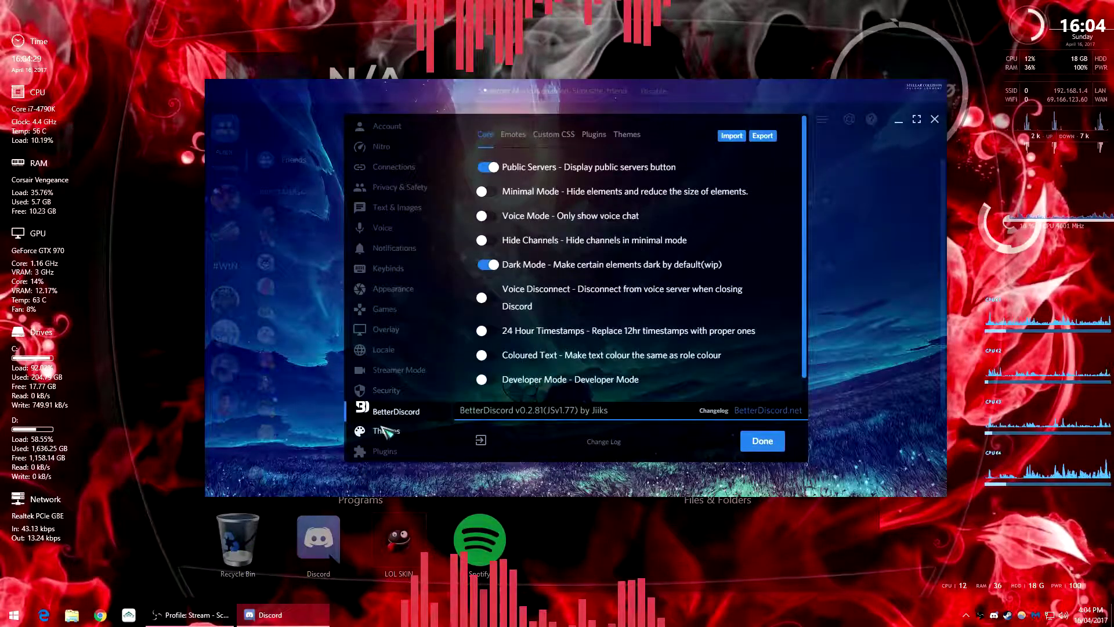
click(386, 431)
click(386, 451)
click(396, 411)
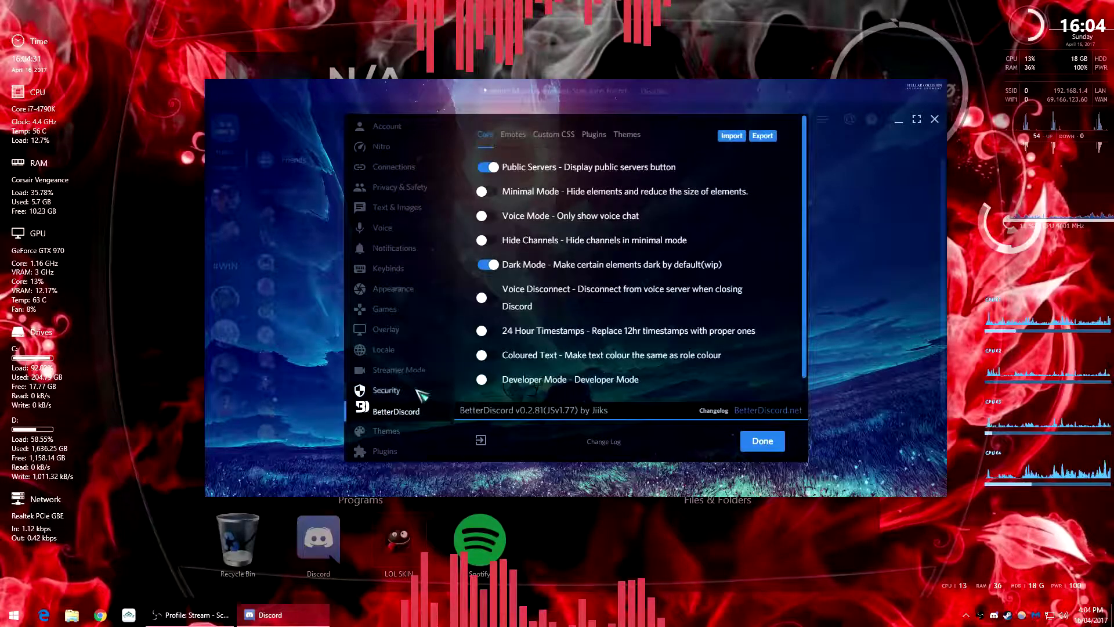
click(594, 135)
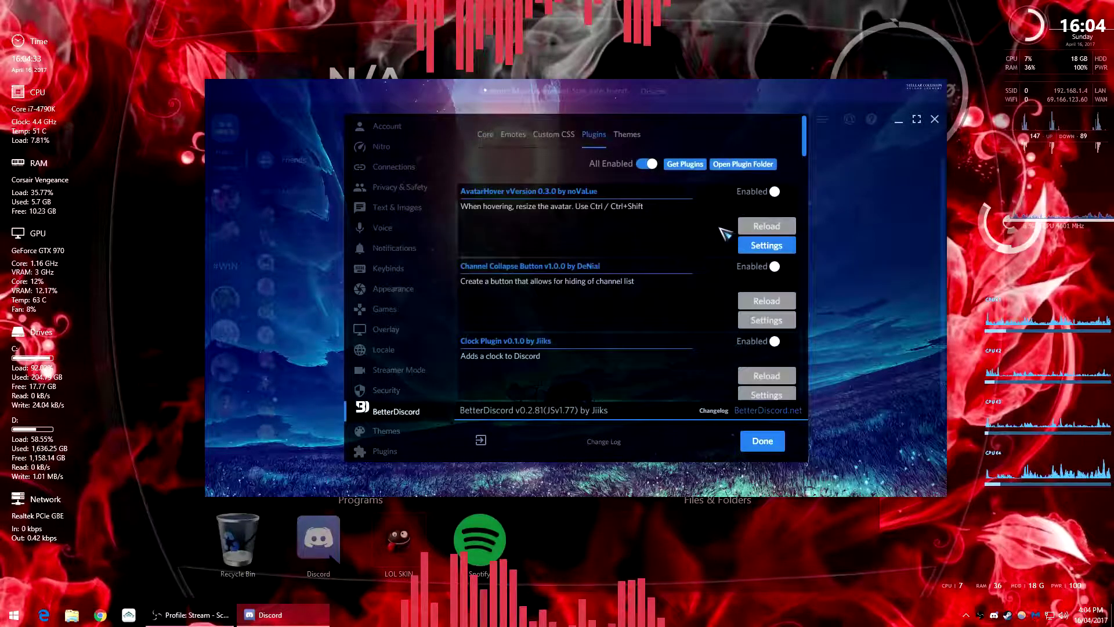
click(648, 165)
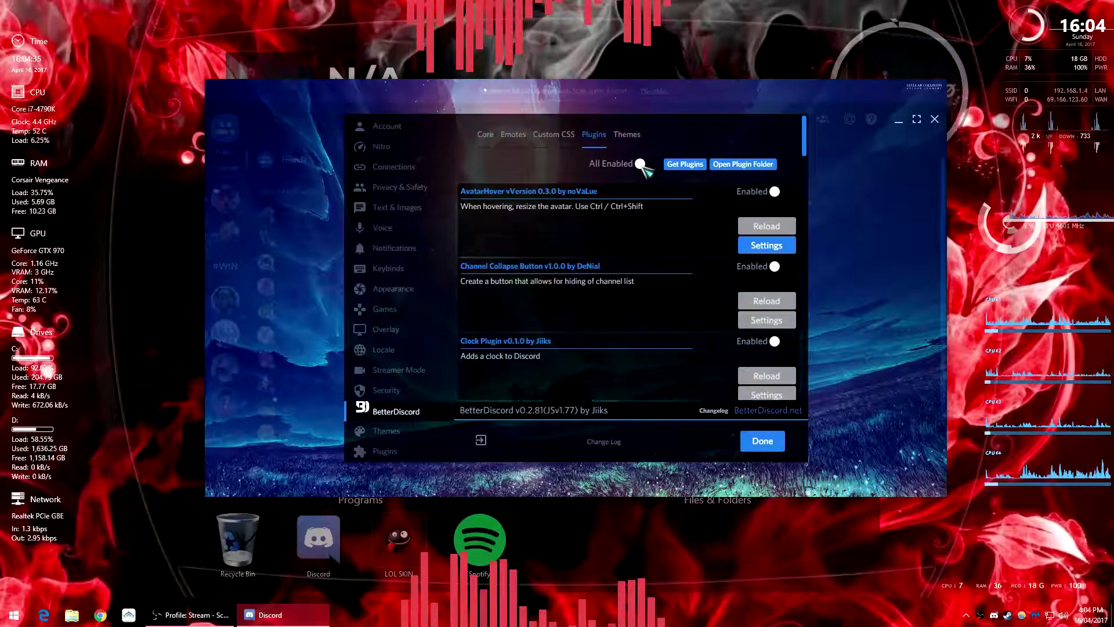
click(646, 166)
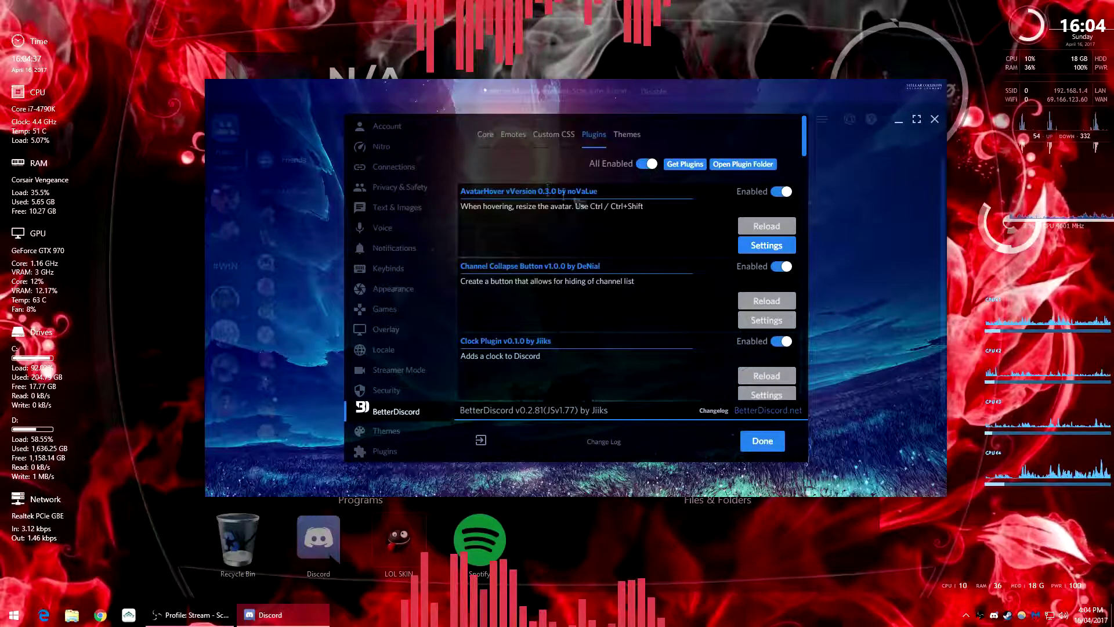
click(648, 166)
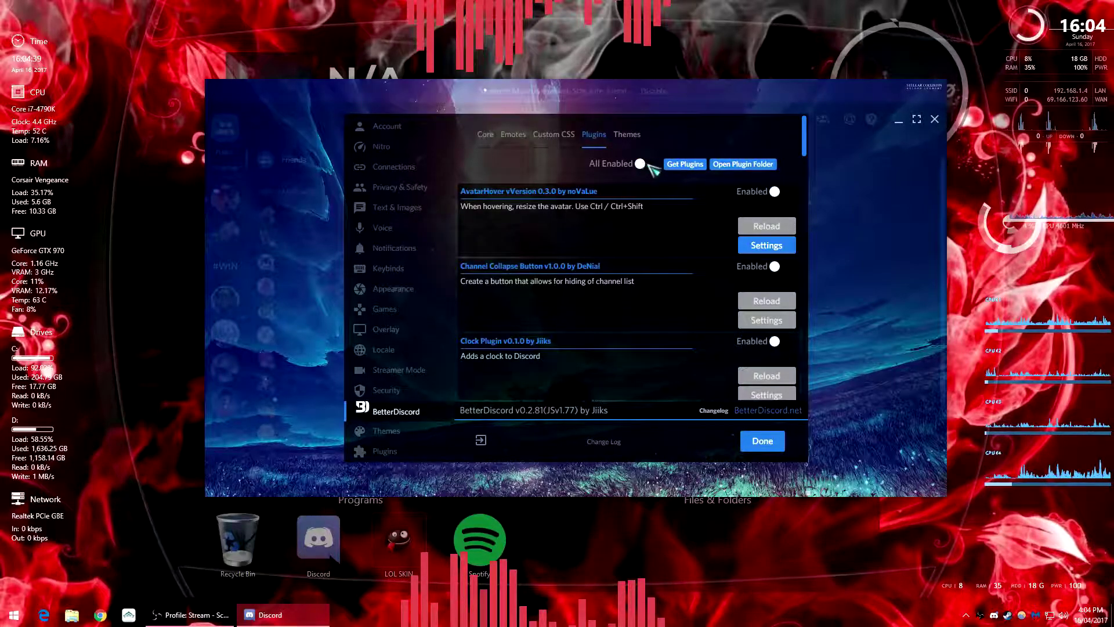
scroll(653, 191, down, 5)
scroll(574, 223, up, 2)
scroll(604, 199, up, 2)
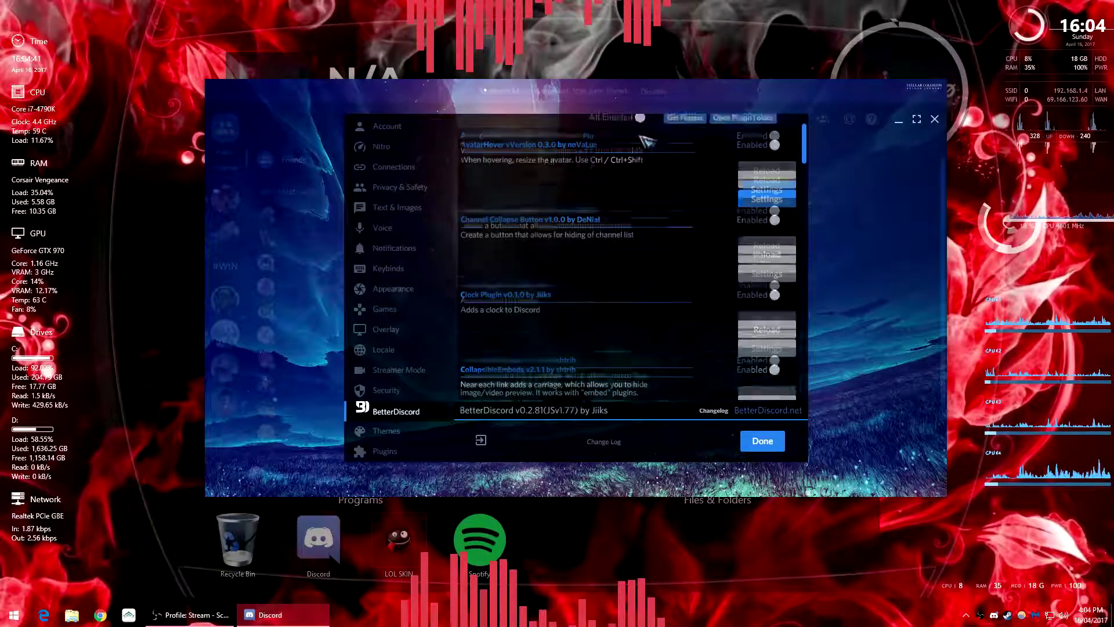
scroll(626, 183, up, 1)
scroll(568, 227, down, 2)
scroll(561, 278, down, 10)
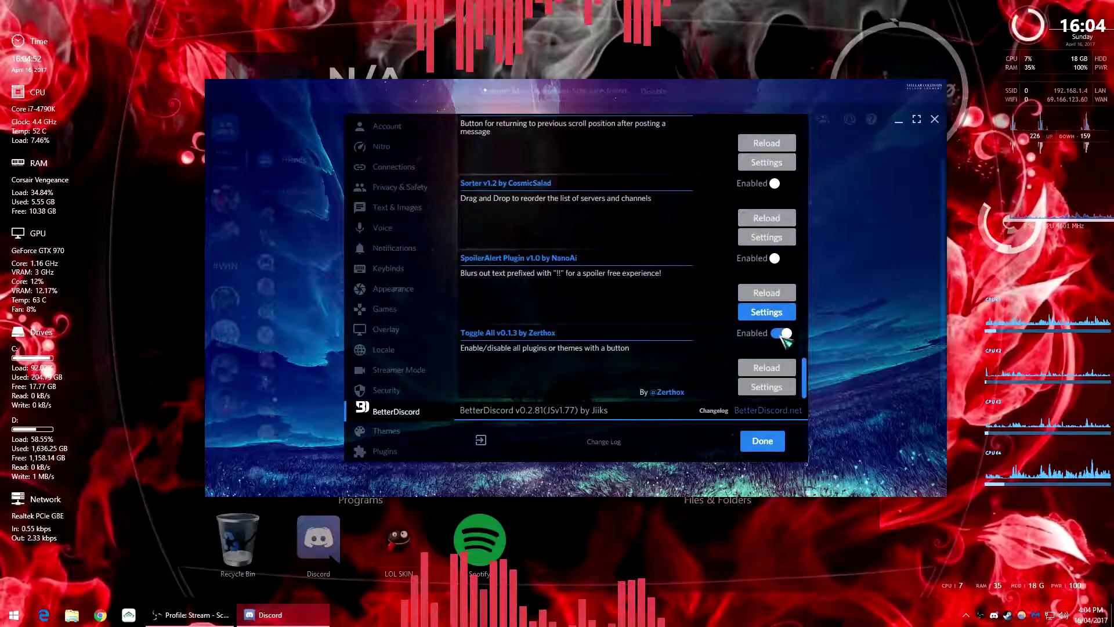
scroll(642, 319, up, 5)
scroll(642, 229, up, 6)
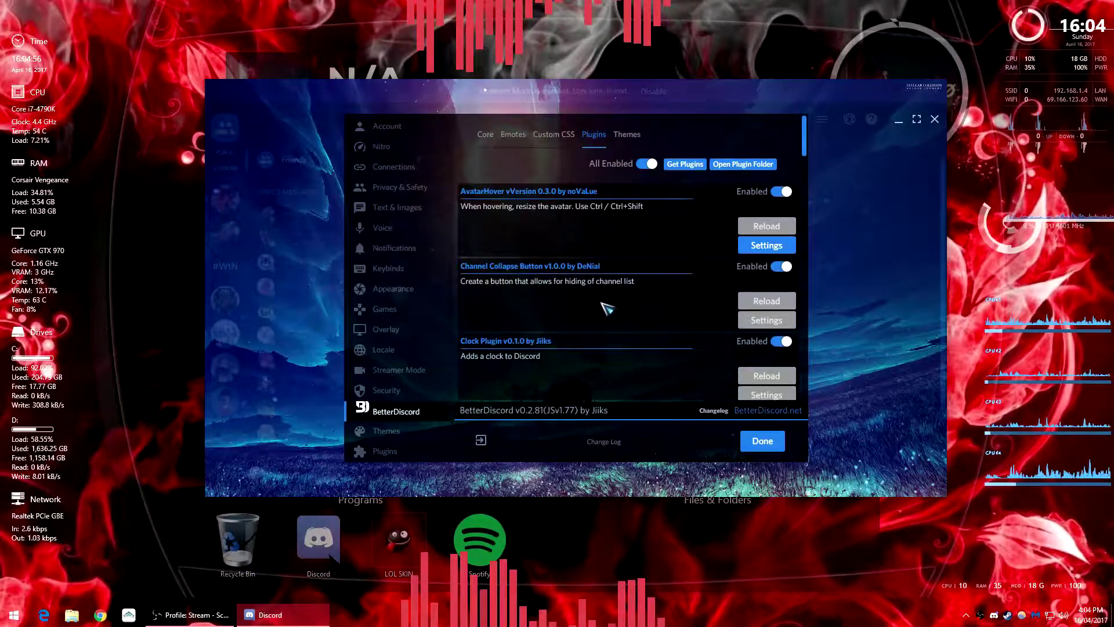
scroll(609, 296, down, 5)
scroll(574, 263, down, 4)
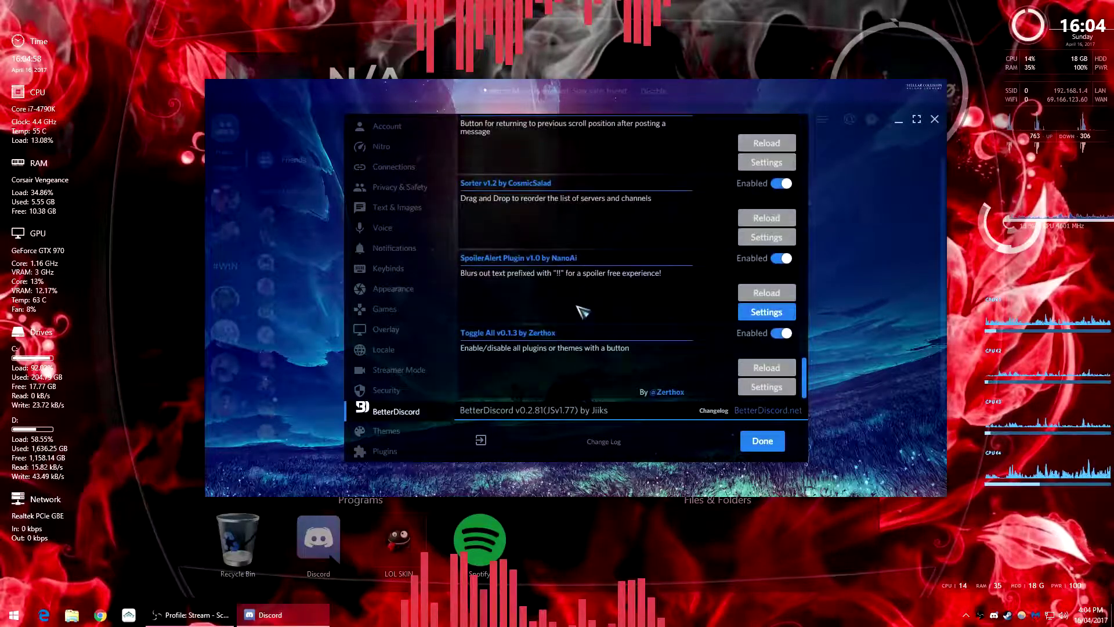
scroll(600, 287, up, 3)
scroll(584, 284, up, 3)
scroll(583, 274, up, 2)
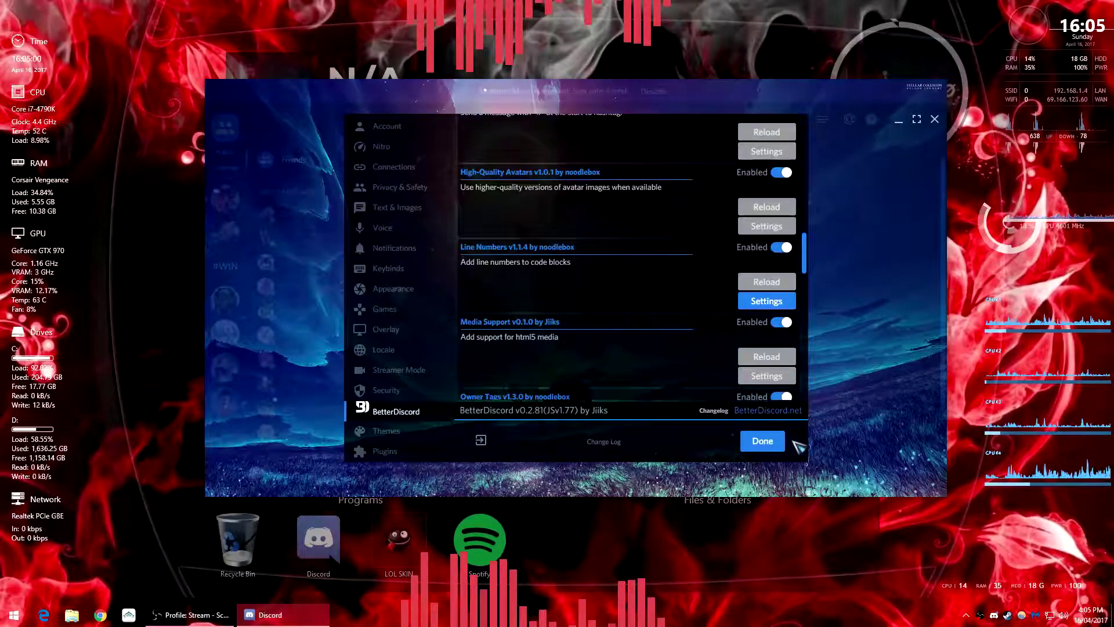
- Close settings, then reopen BetterDiscord settings on the installed Themes list
key(Escape)
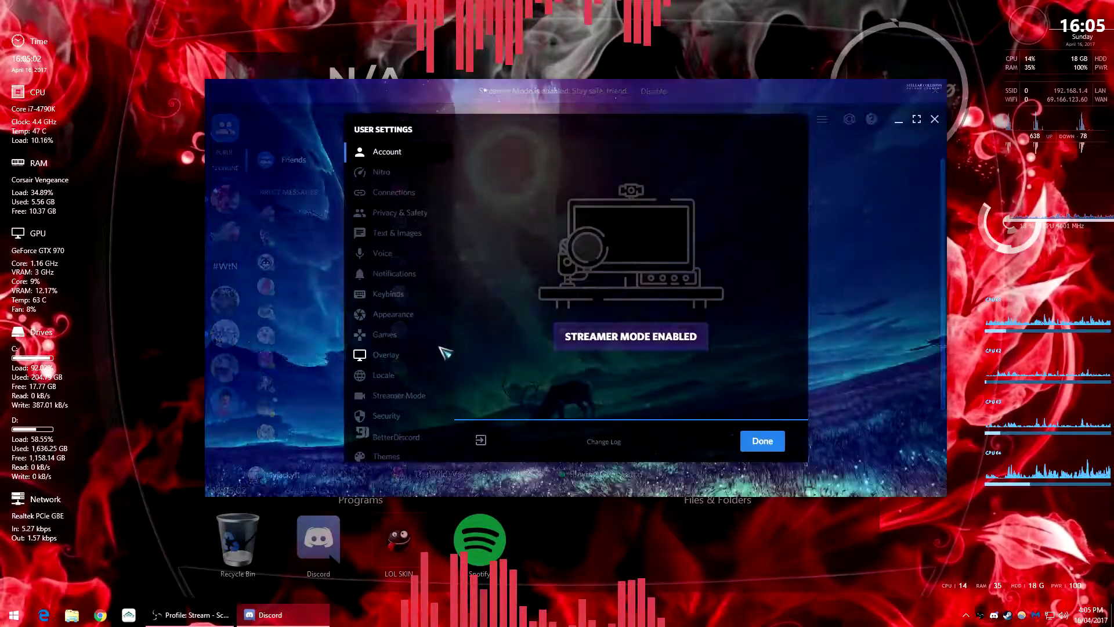
click(381, 432)
click(391, 411)
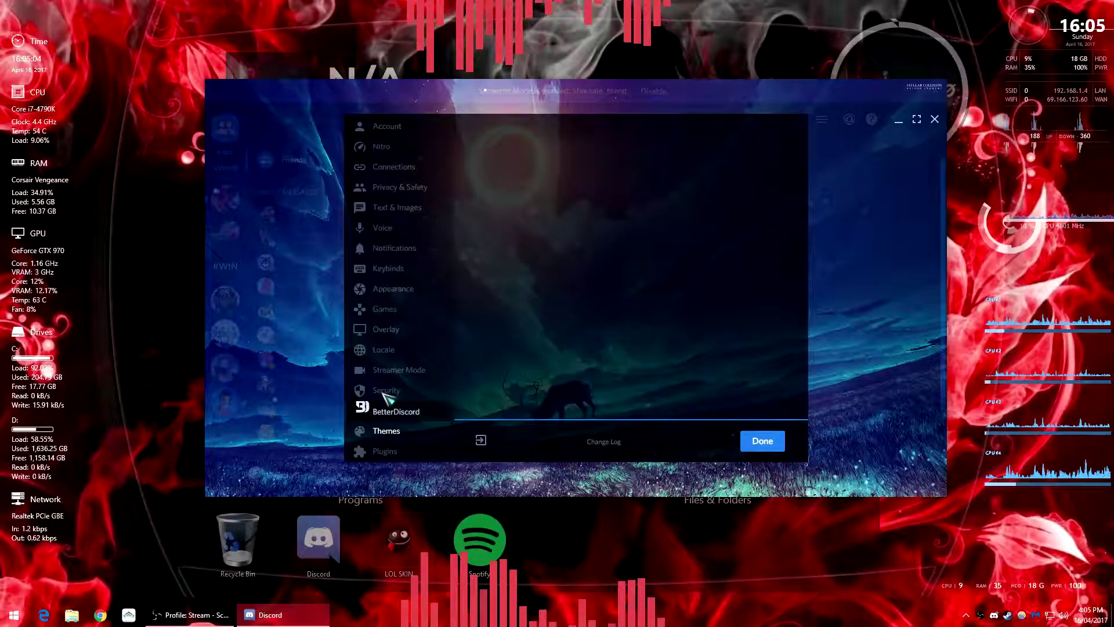
click(594, 134)
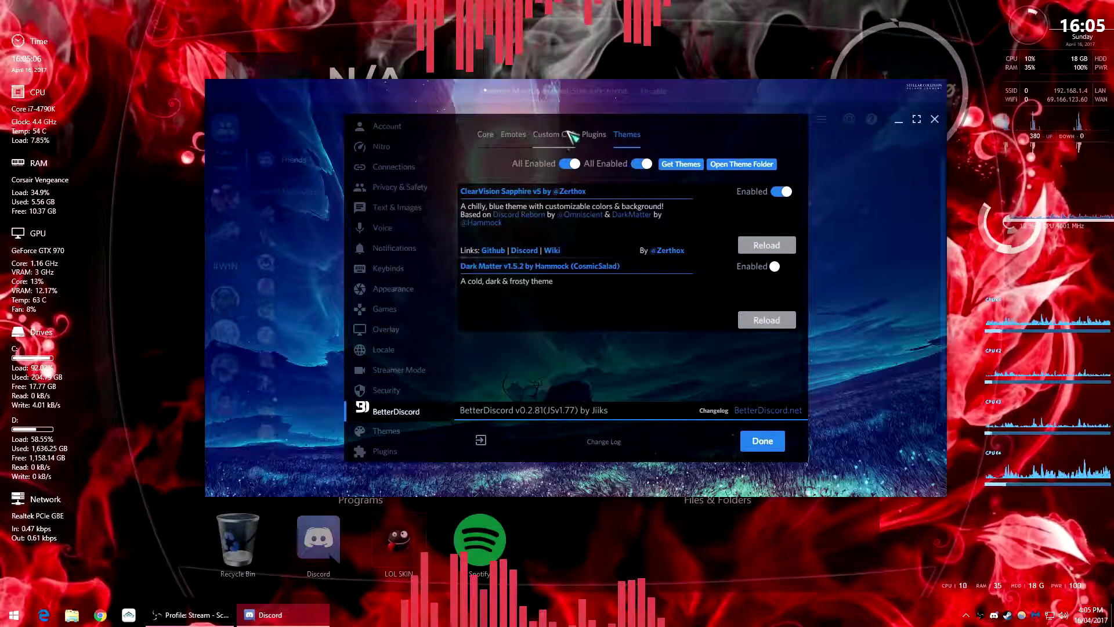
click(587, 136)
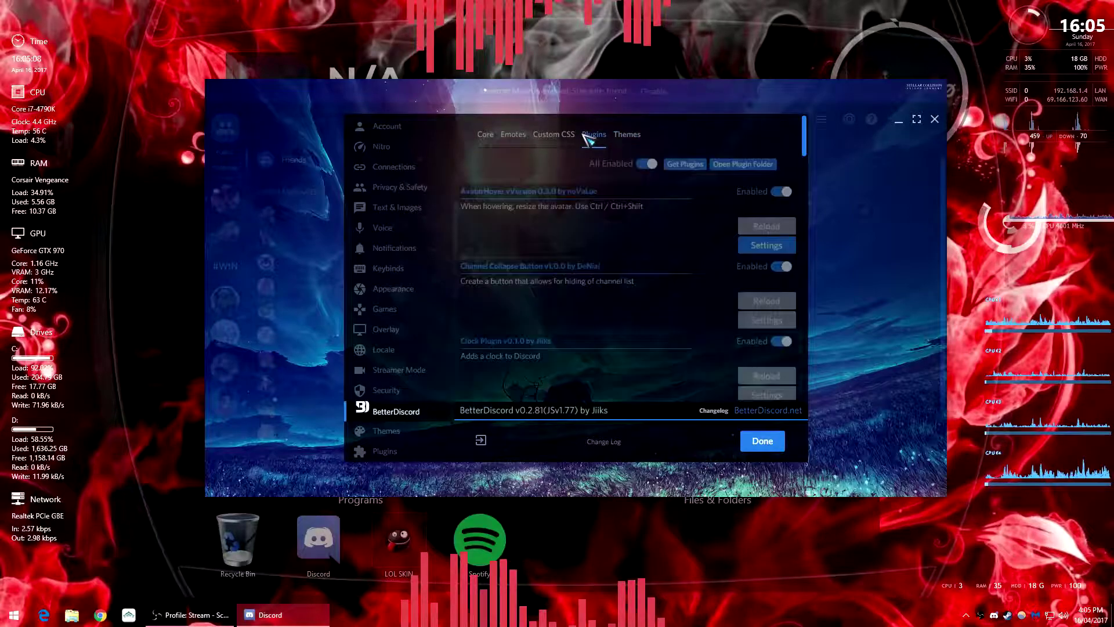
scroll(560, 240, down, 1)
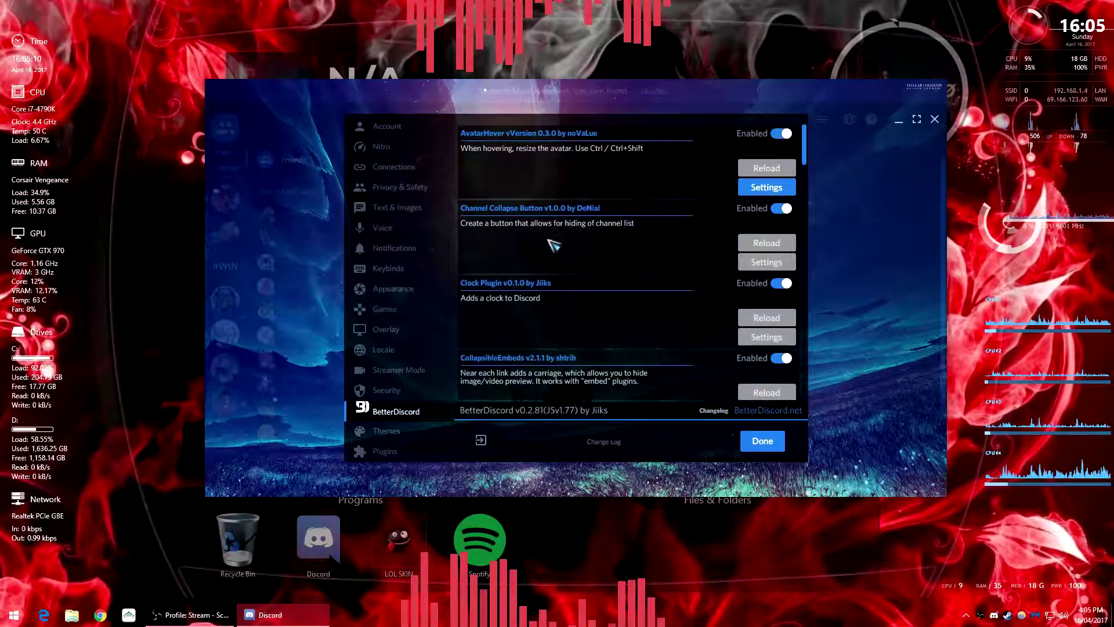
scroll(581, 222, down, 1)
scroll(577, 256, down, 1)
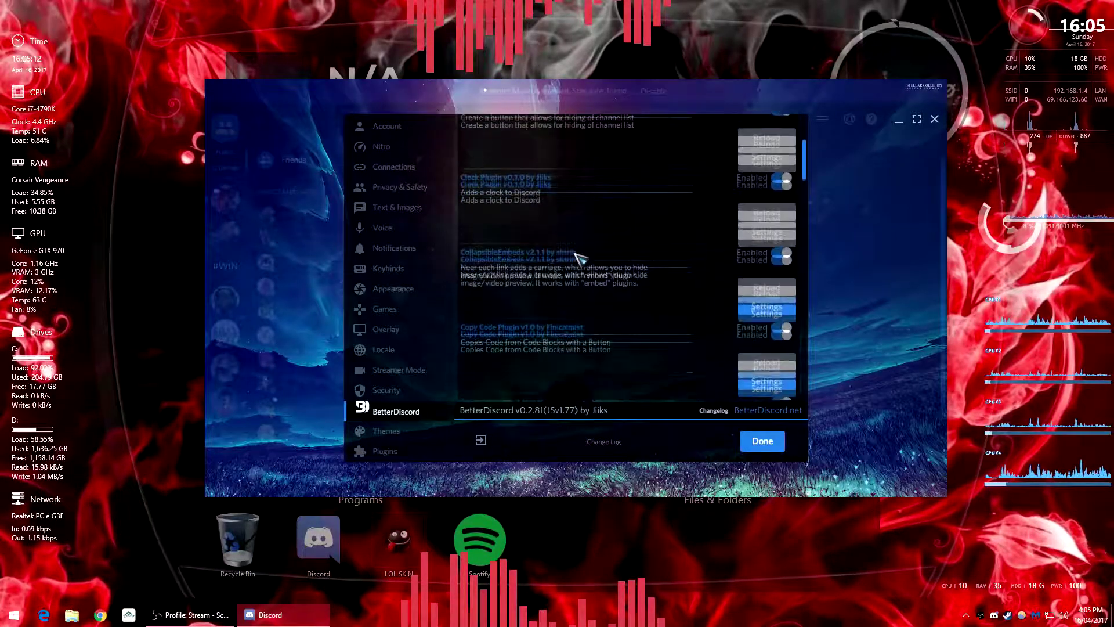
scroll(557, 258, down, 1)
scroll(554, 255, down, 1)
scroll(552, 254, down, 2)
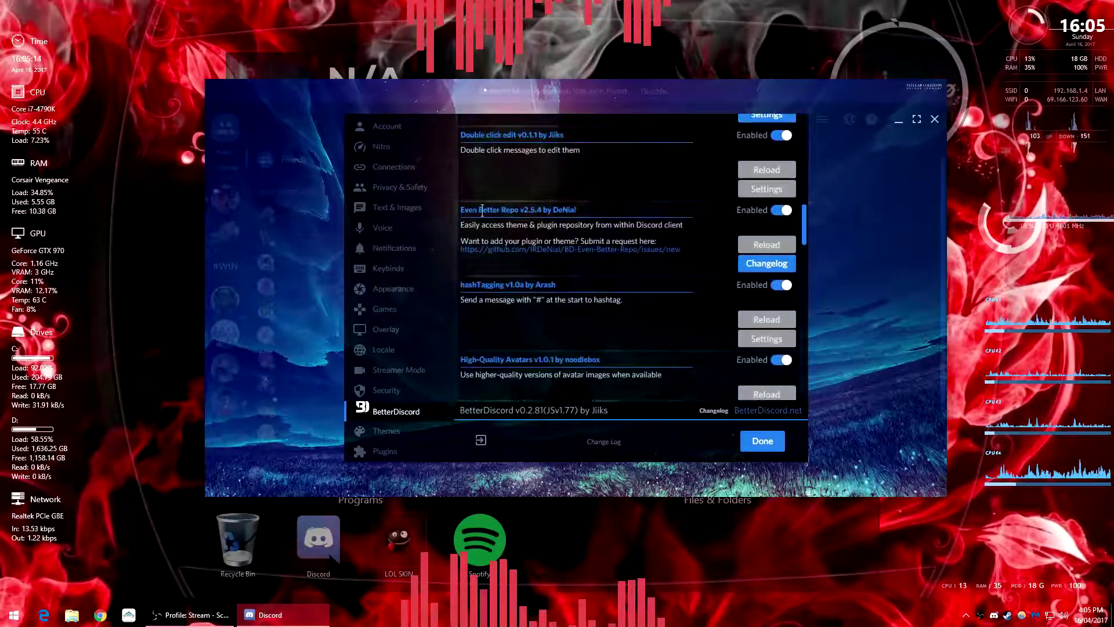
scroll(552, 285, down, 2)
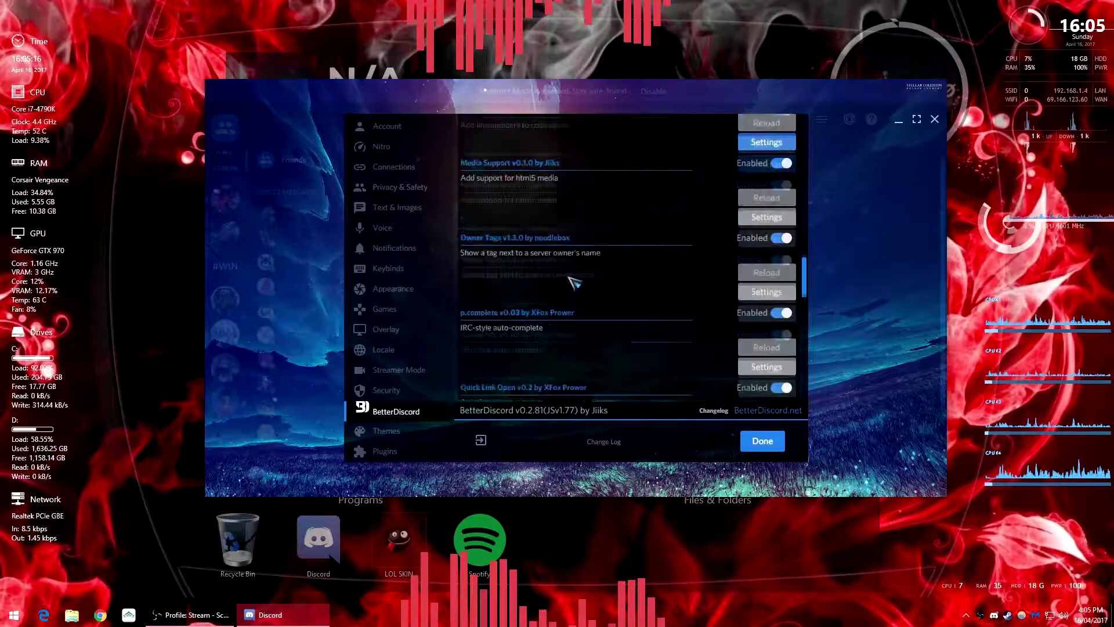
scroll(566, 234, down, 2)
scroll(567, 234, down, 2)
scroll(562, 236, down, 1)
scroll(562, 235, down, 1)
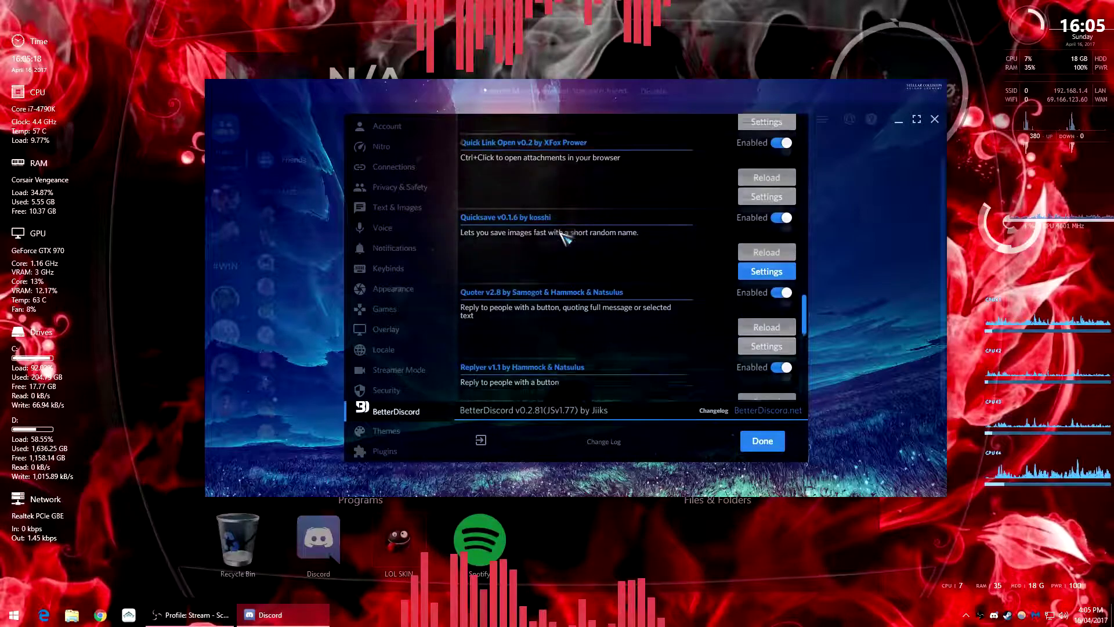
scroll(563, 238, down, 2)
scroll(564, 238, down, 2)
scroll(564, 241, down, 1)
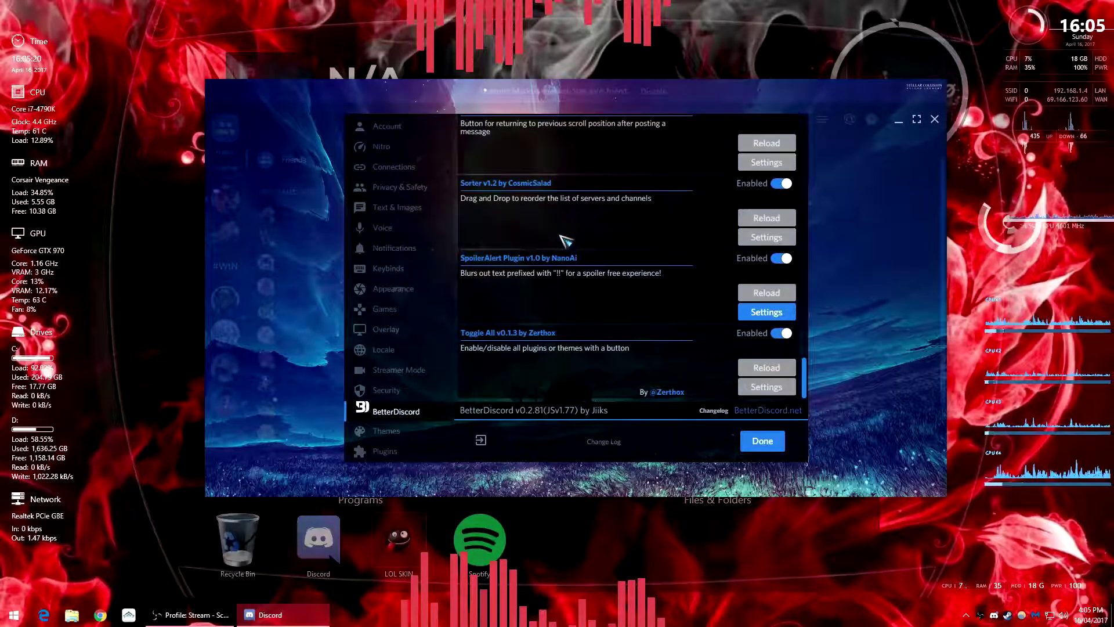
drag(804, 379, 830, 188)
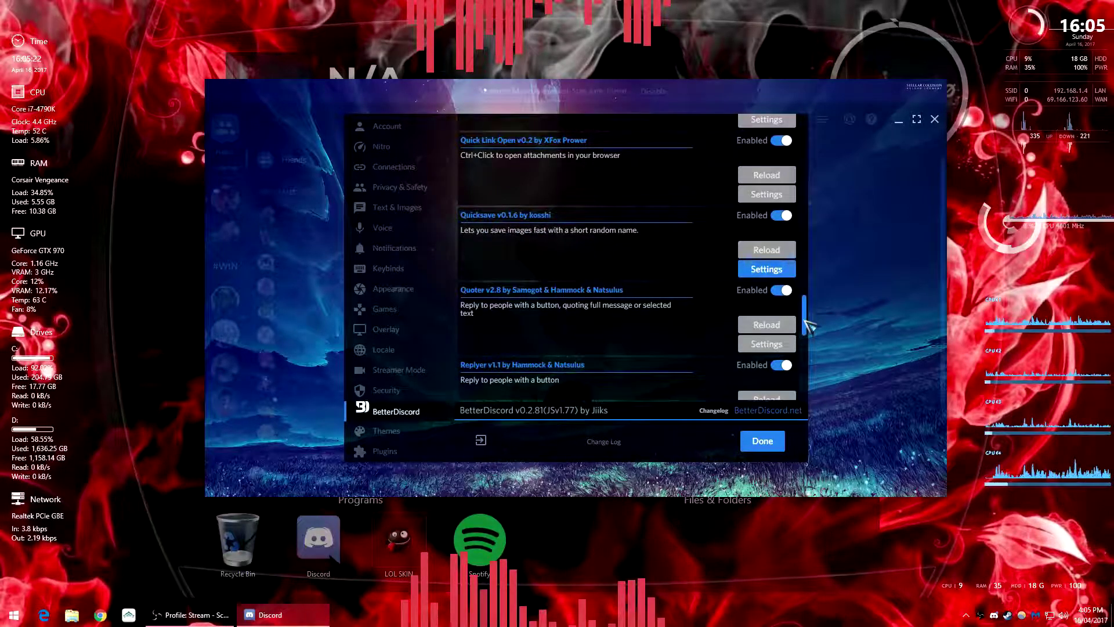
scroll(740, 170, up, 3)
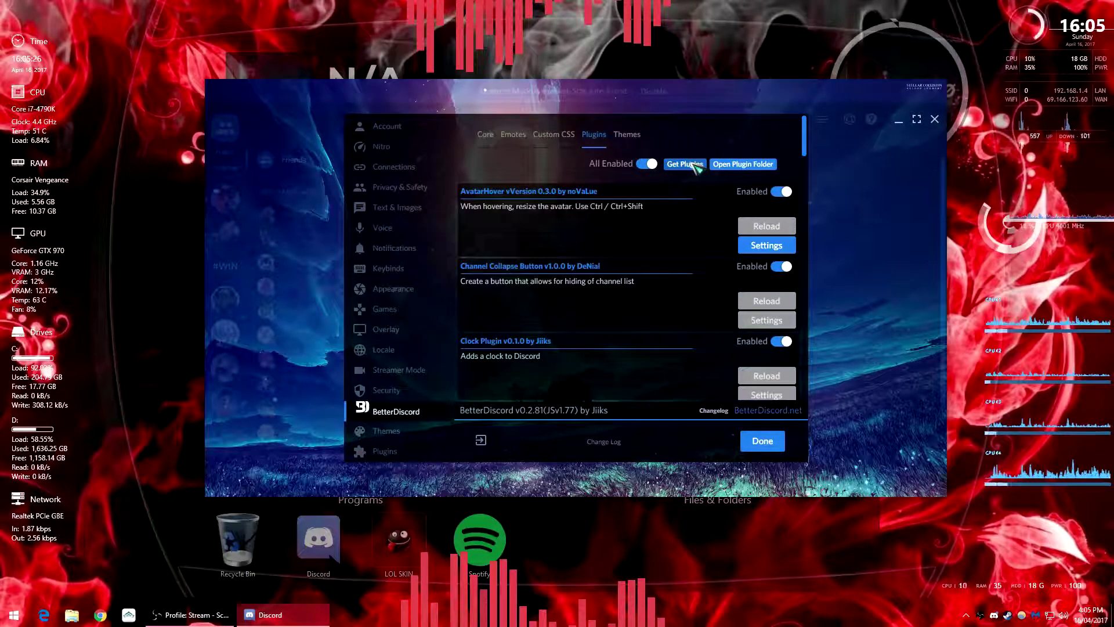
- Toggle all themes off and back on, and disable the Dark Matter theme
click(627, 134)
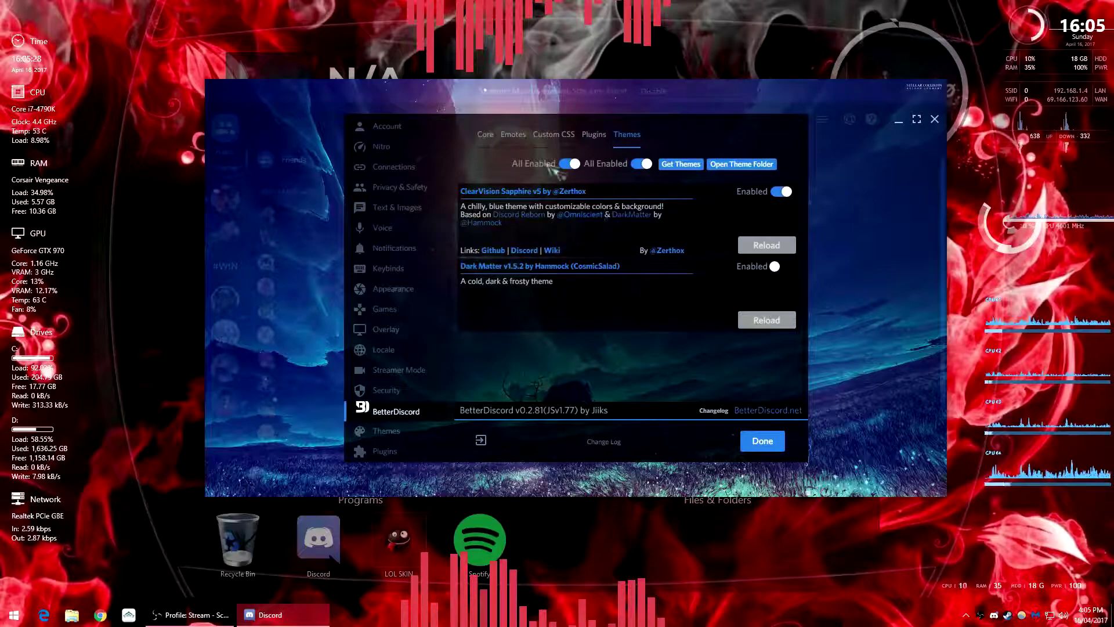
click(642, 165)
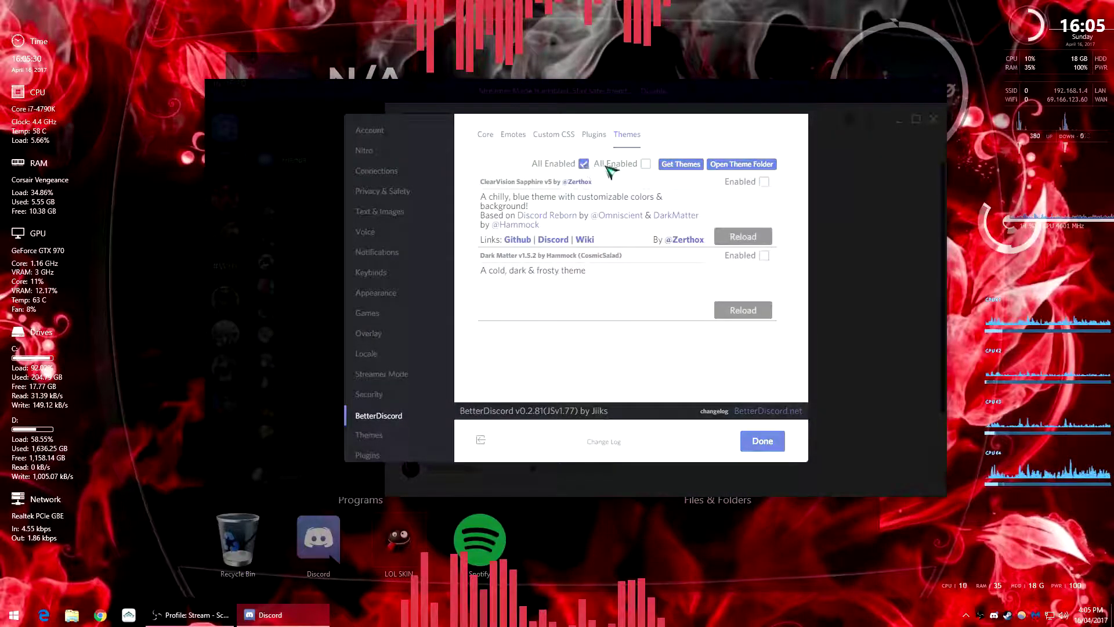
click(642, 164)
click(642, 164)
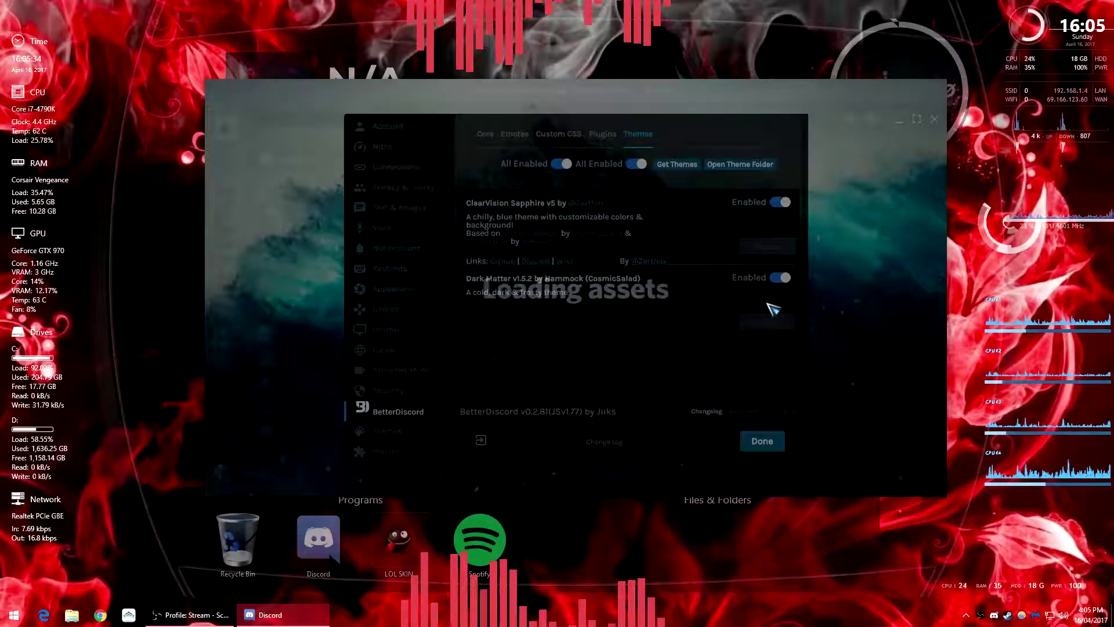
click(780, 277)
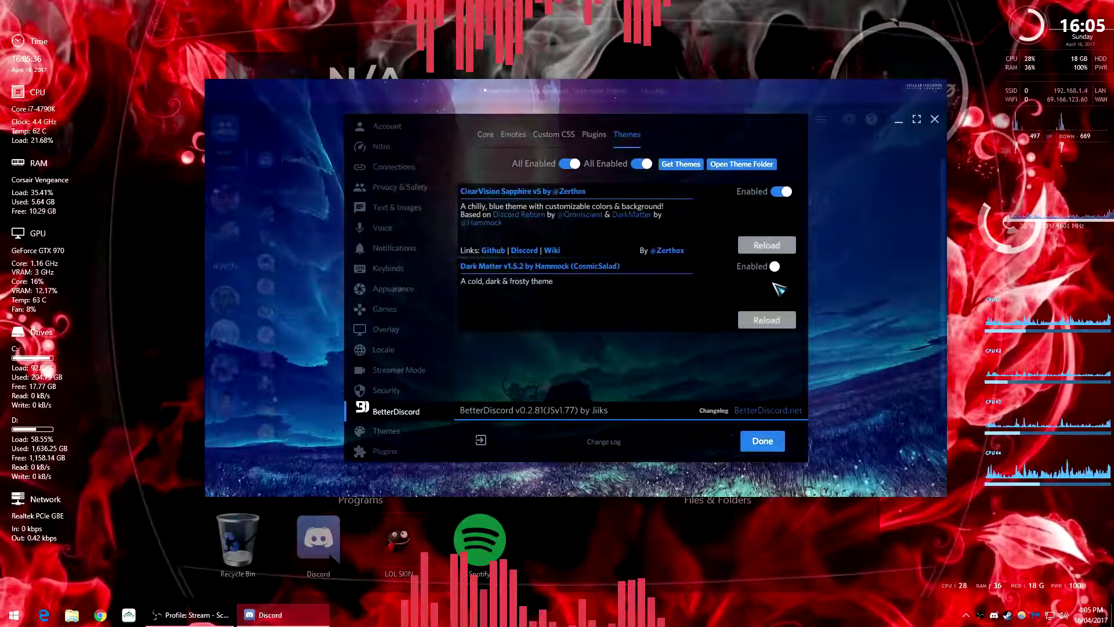
- Look over the other BetterDiscord settings tabs, then close settings to the Friends list
click(594, 135)
click(554, 135)
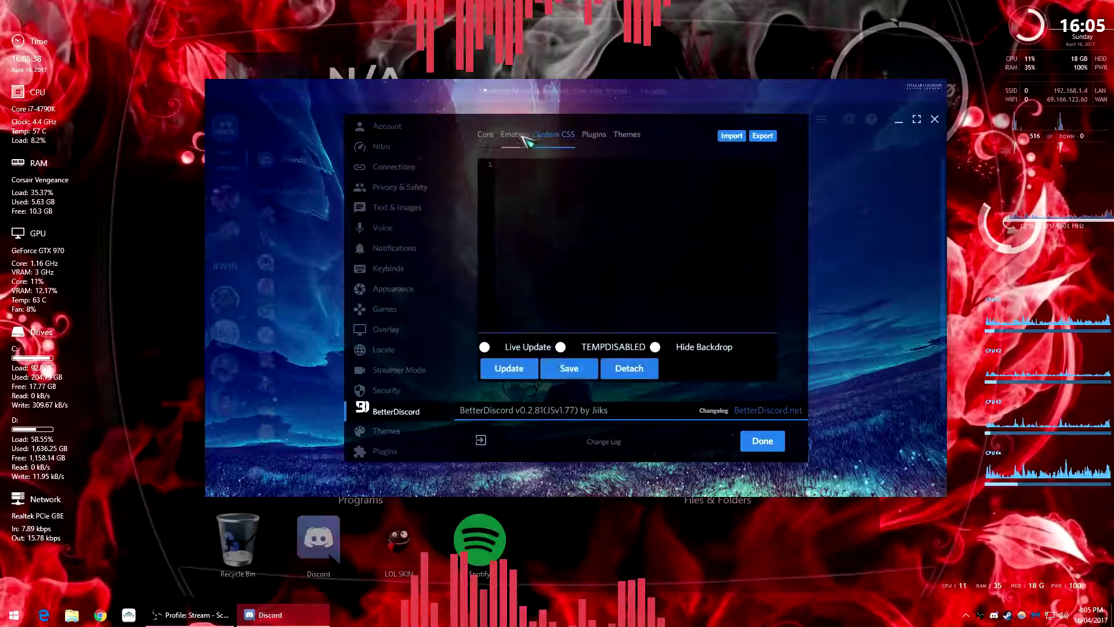
click(513, 135)
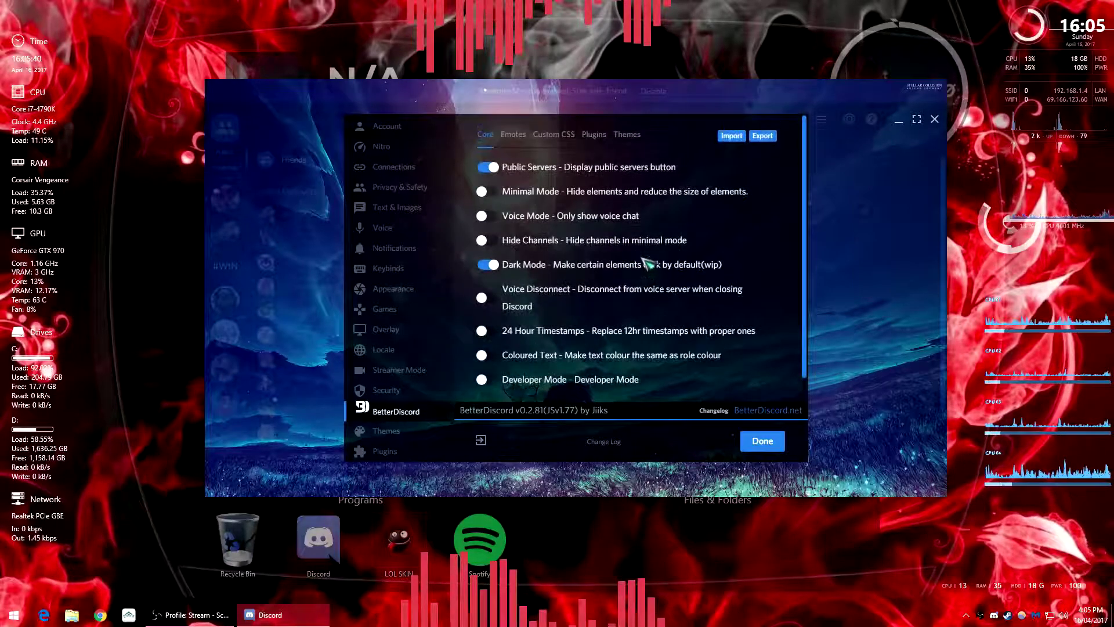
scroll(376, 144, up, 1)
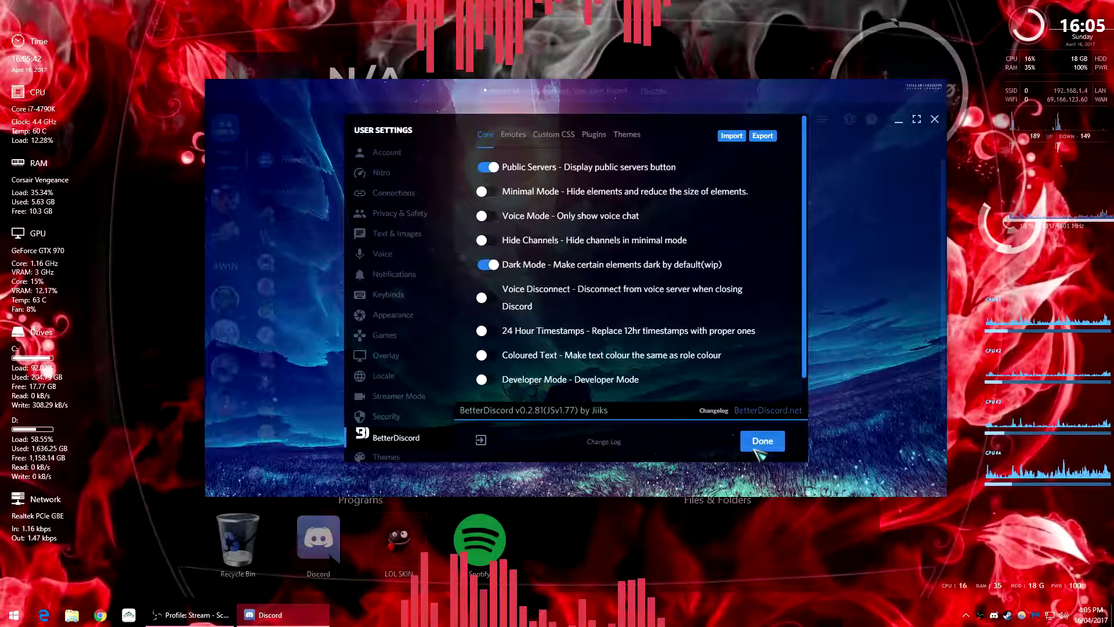
click(758, 450)
click(362, 474)
key(Escape)
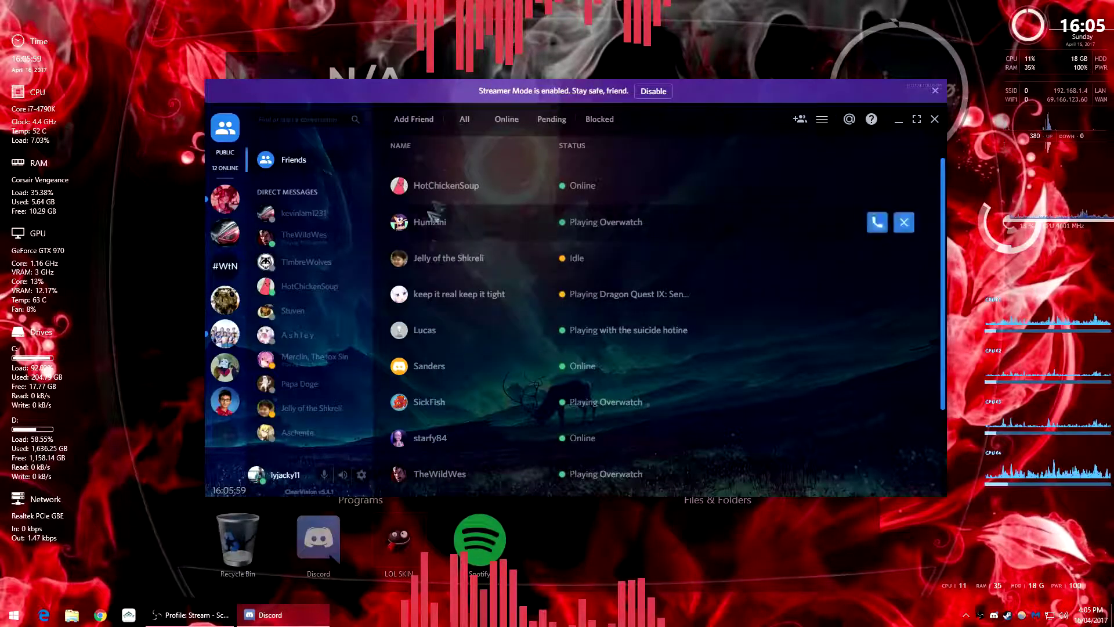
click(850, 120)
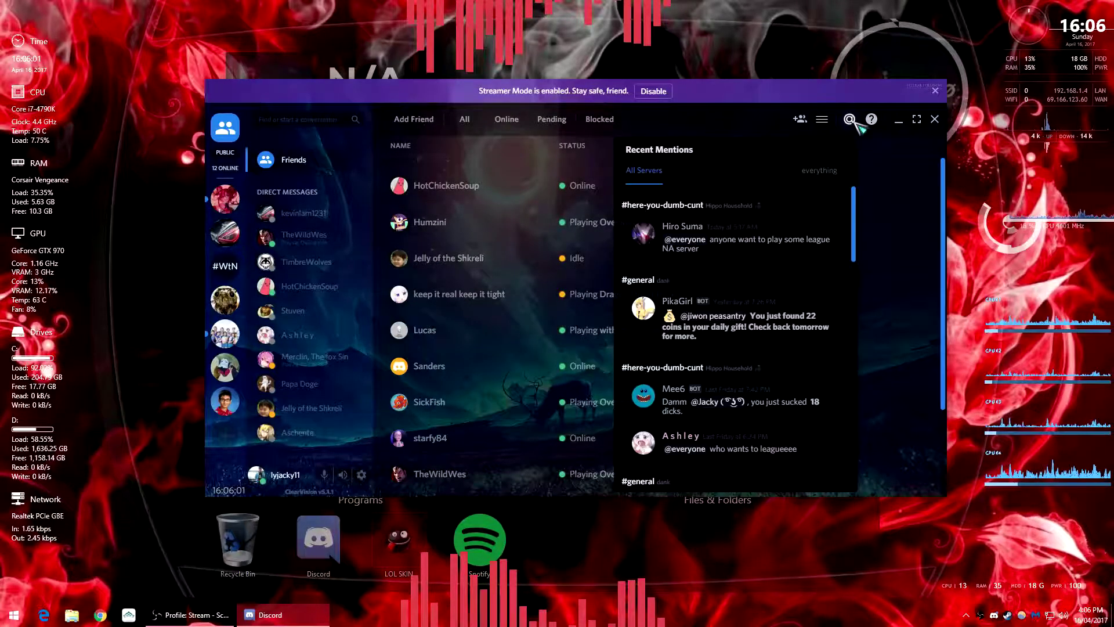
click(225, 155)
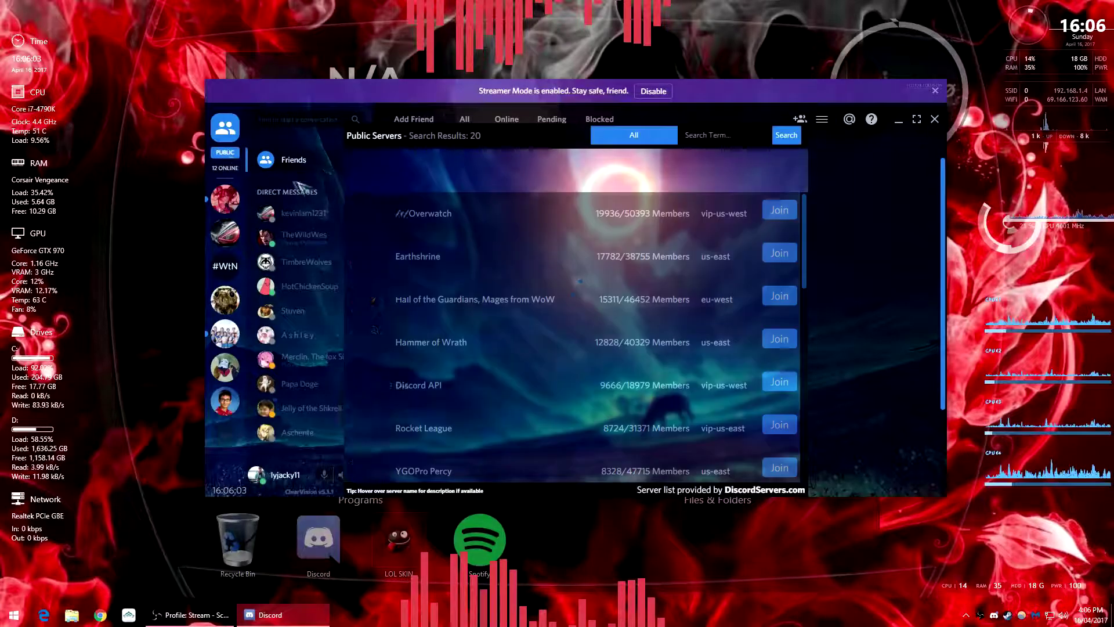
key(Escape)
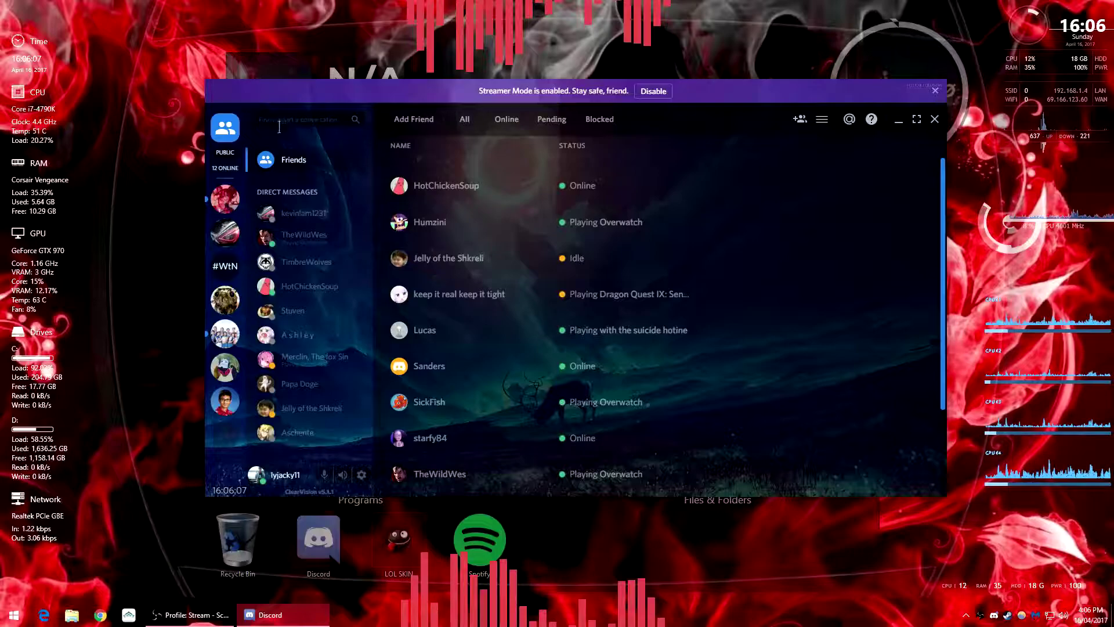
drag(375, 310, 378, 333)
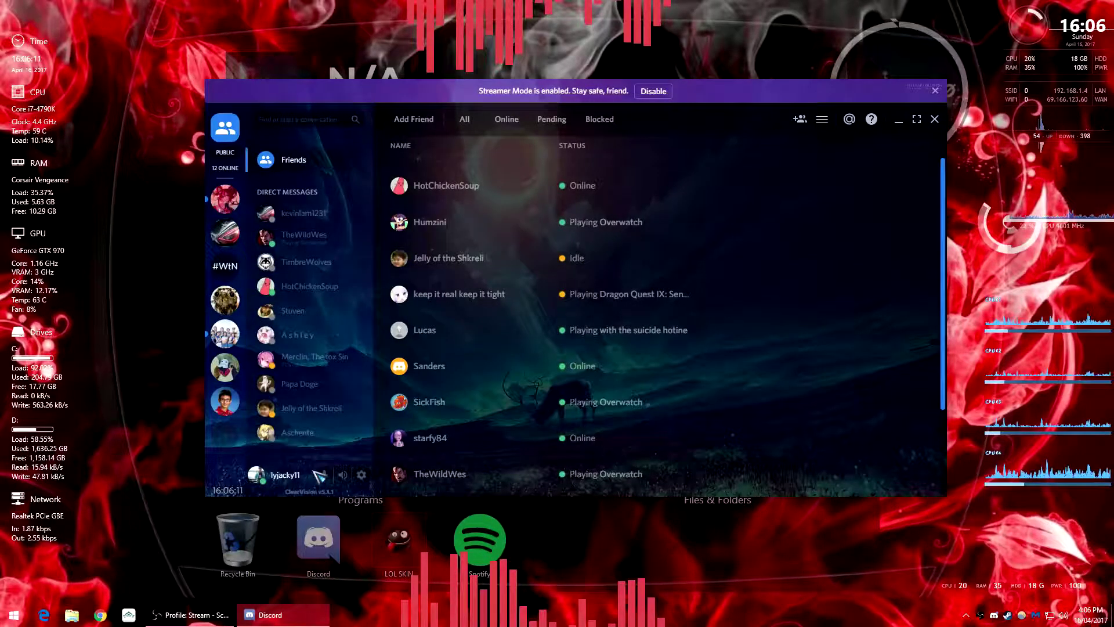
click(361, 479)
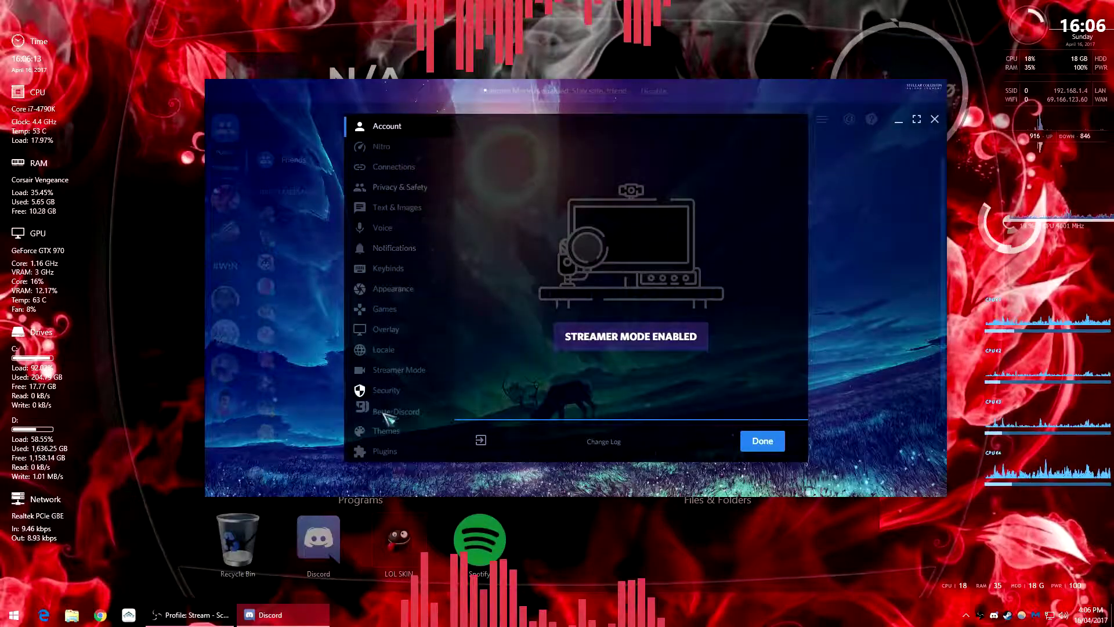
click(389, 432)
click(383, 451)
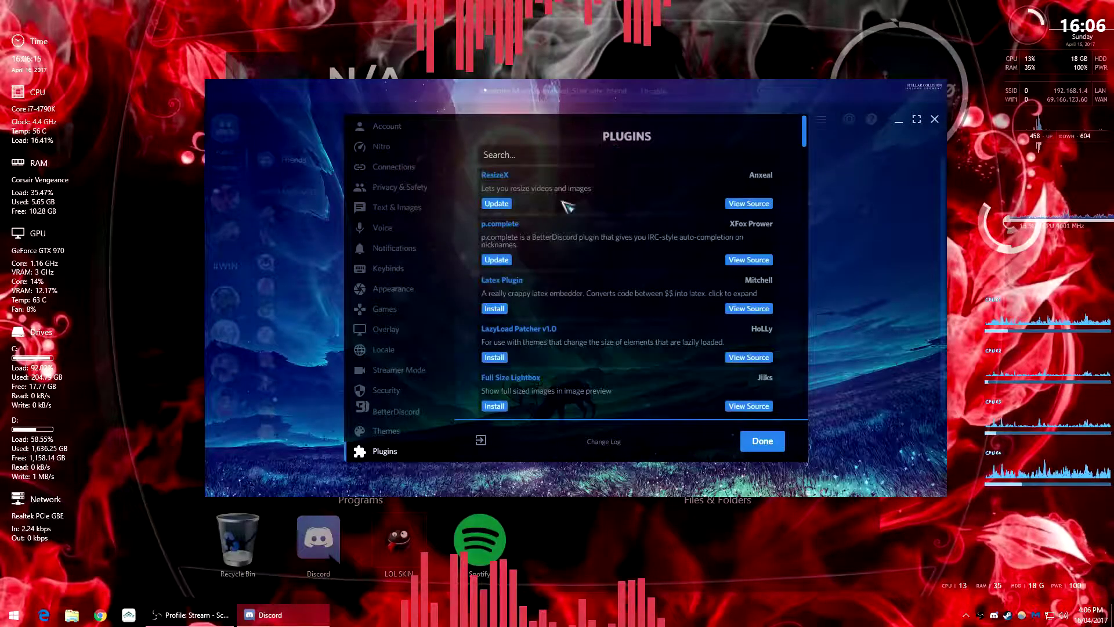
click(392, 411)
click(601, 148)
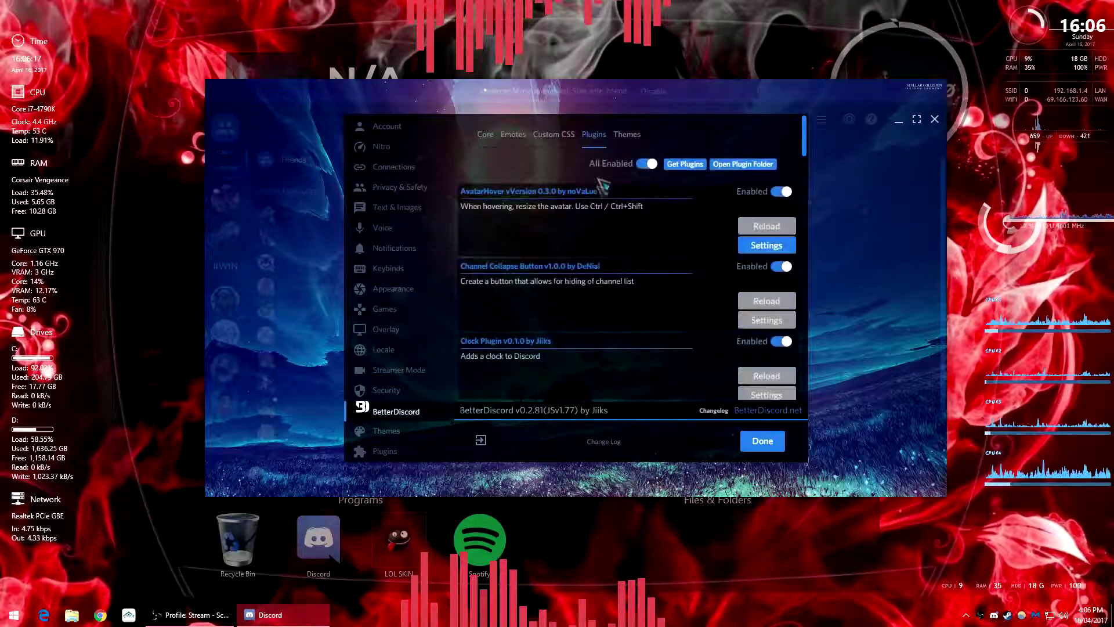
scroll(589, 225, down, 1)
scroll(589, 225, down, 1)
scroll(574, 222, down, 1)
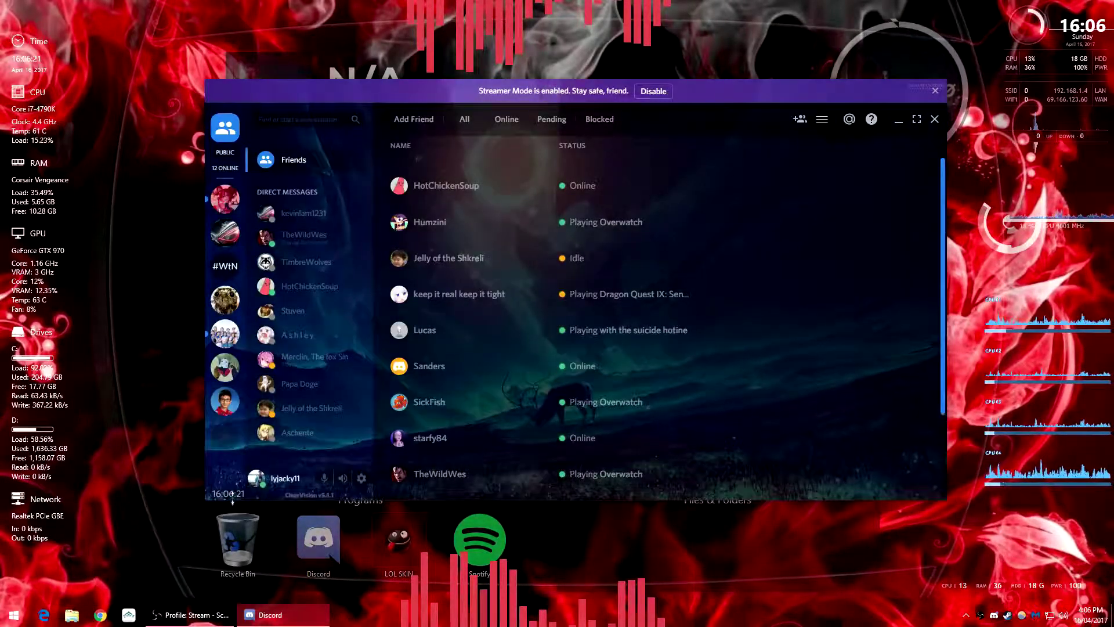
click(365, 481)
click(397, 437)
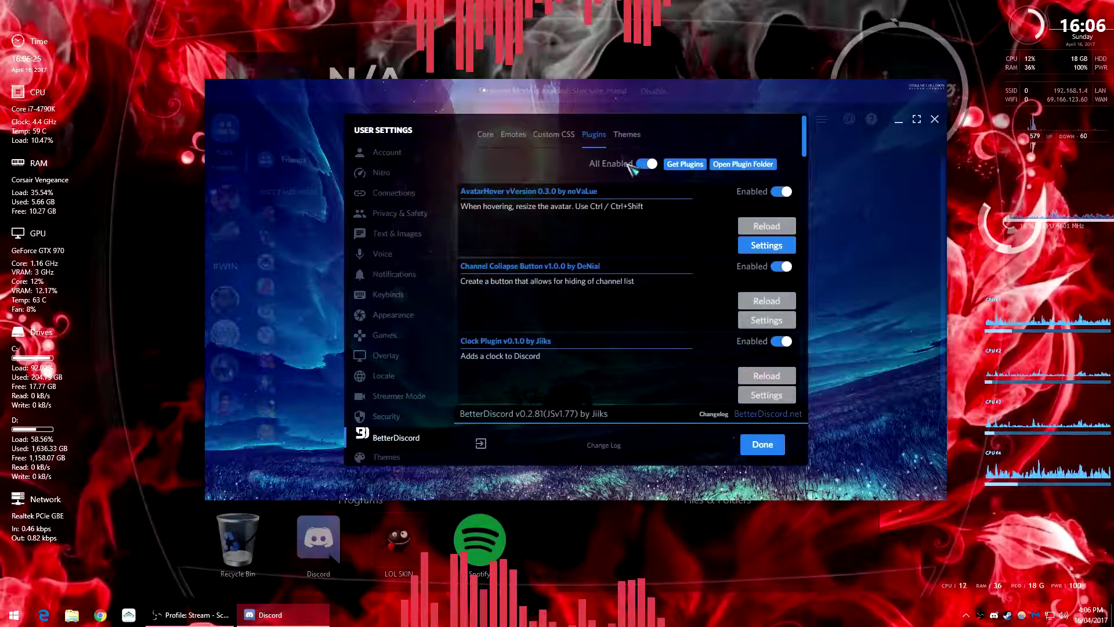
scroll(653, 227, down, 3)
scroll(672, 276, down, 2)
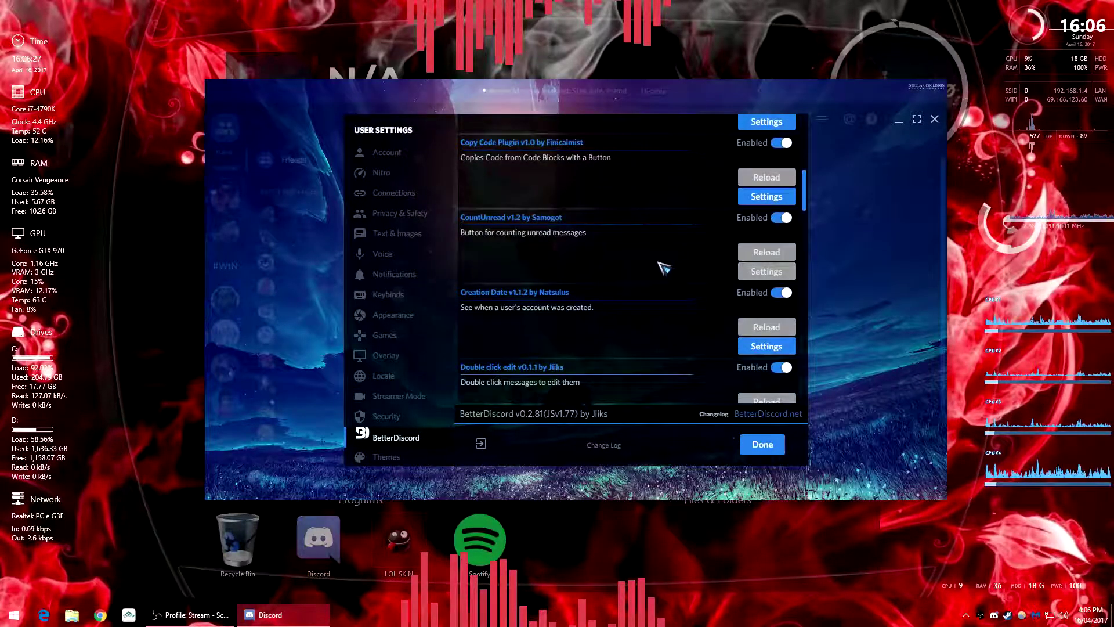
scroll(664, 267, down, 3)
scroll(657, 263, down, 1)
scroll(661, 268, down, 2)
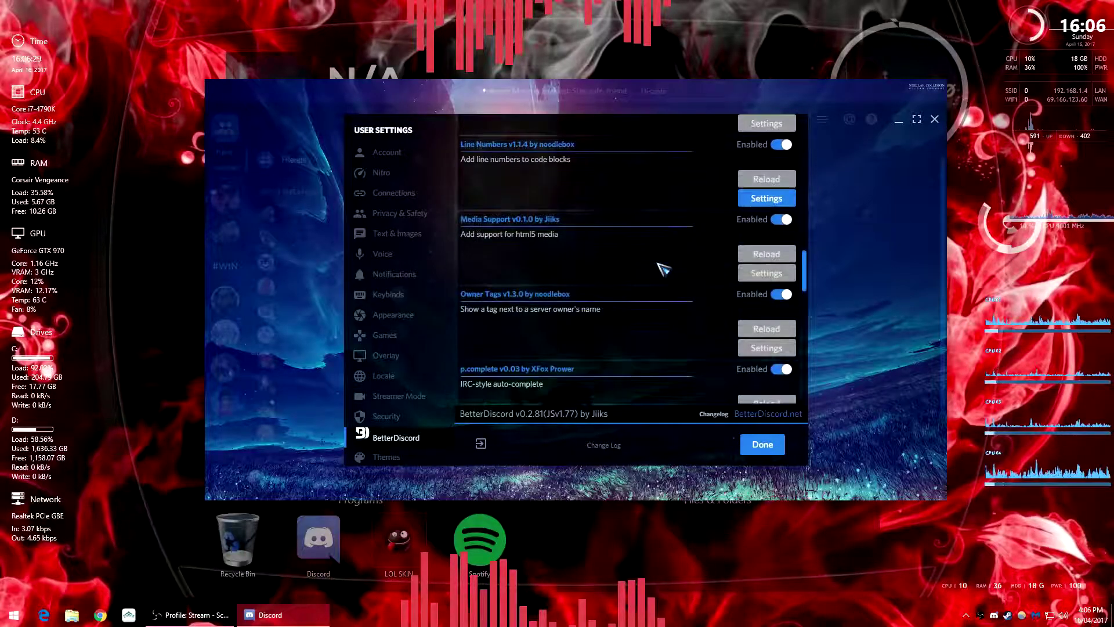
scroll(662, 269, down, 3)
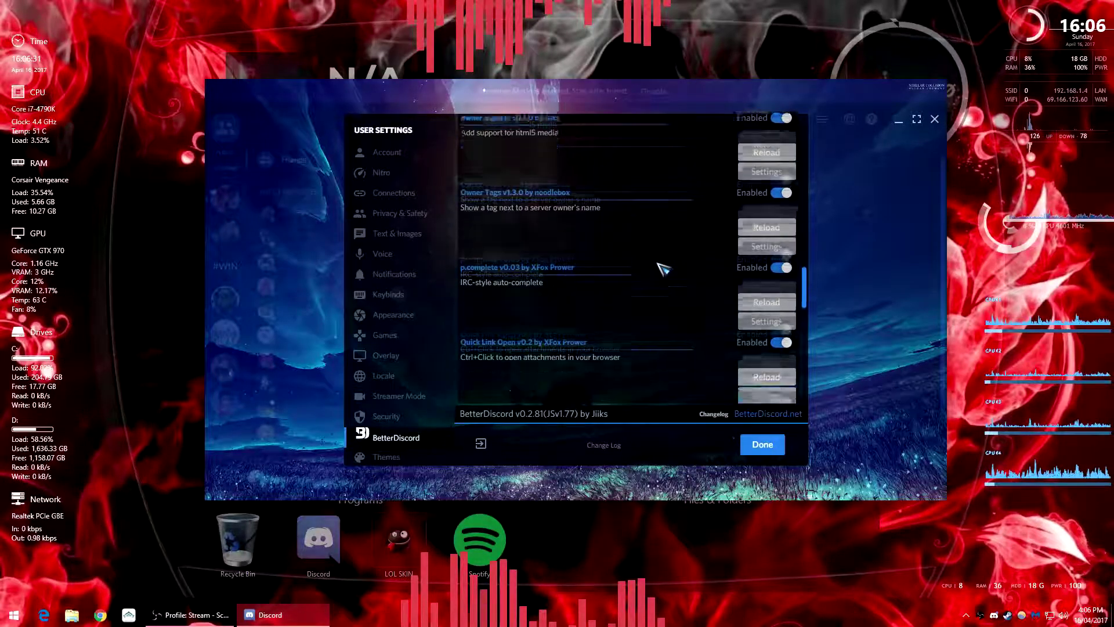
scroll(662, 269, down, 2)
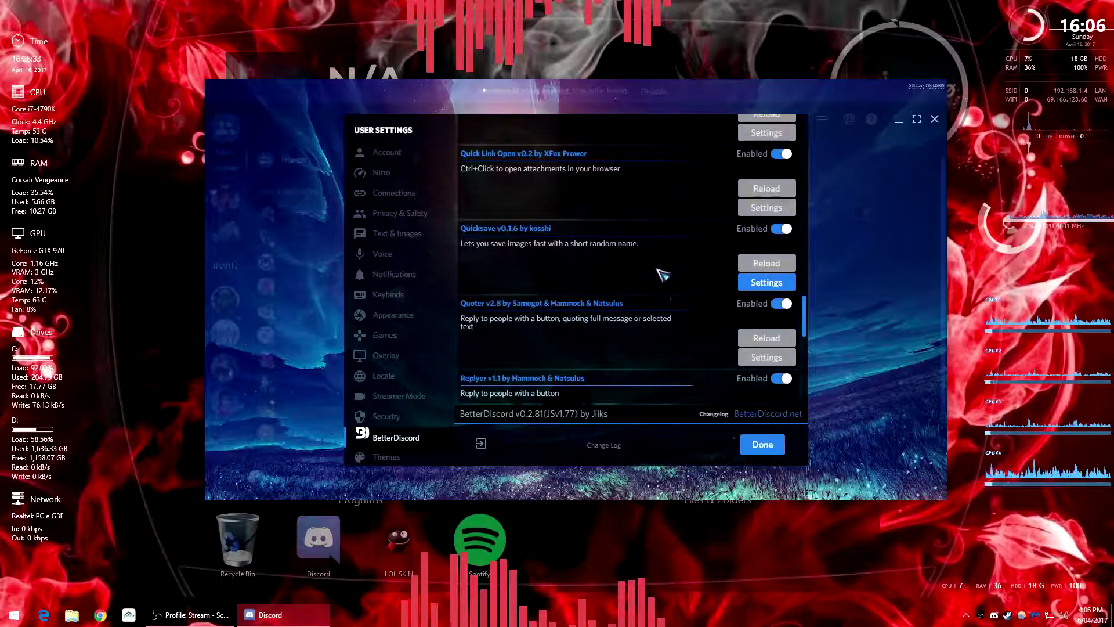